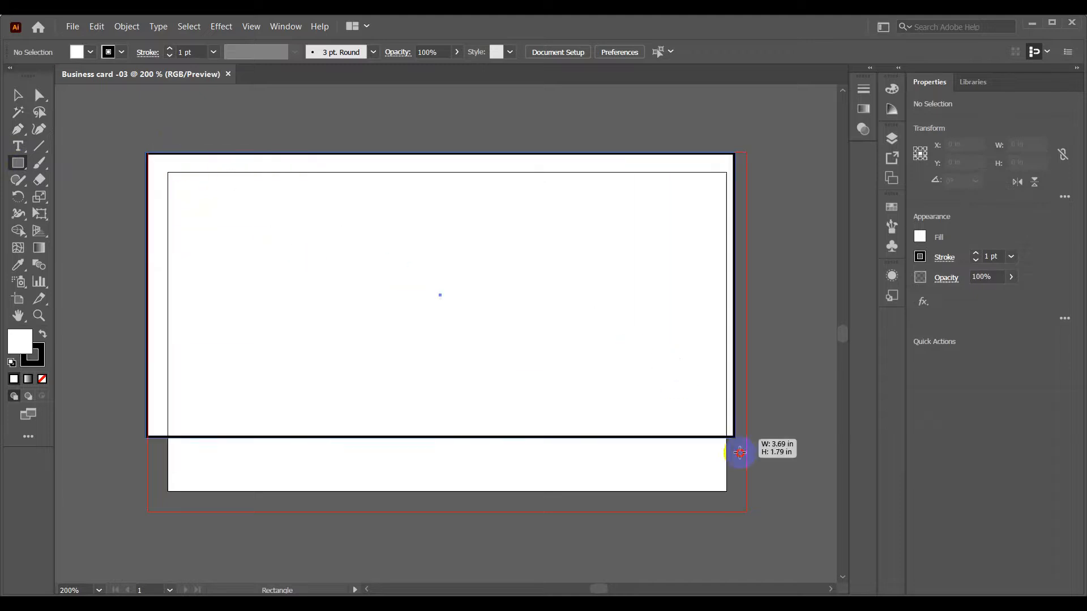
Remove the rectangle's stroke, stretch it to the bleed, and add a -0.25 in offset inset copy
click(169, 56)
drag(146, 331, 152, 331)
click(126, 26)
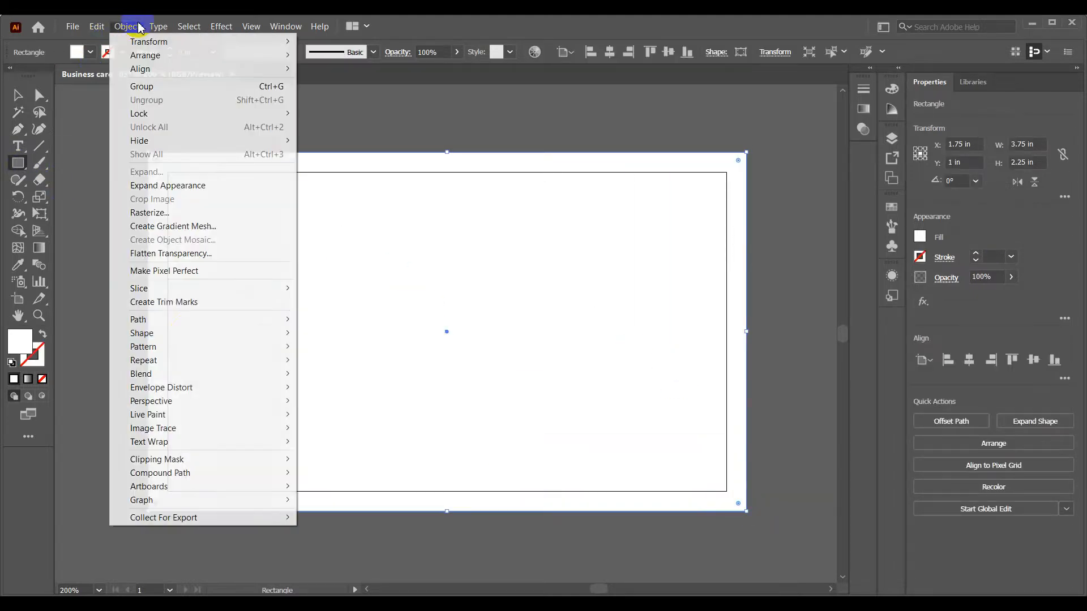
mouse_move(170, 318)
click(339, 358)
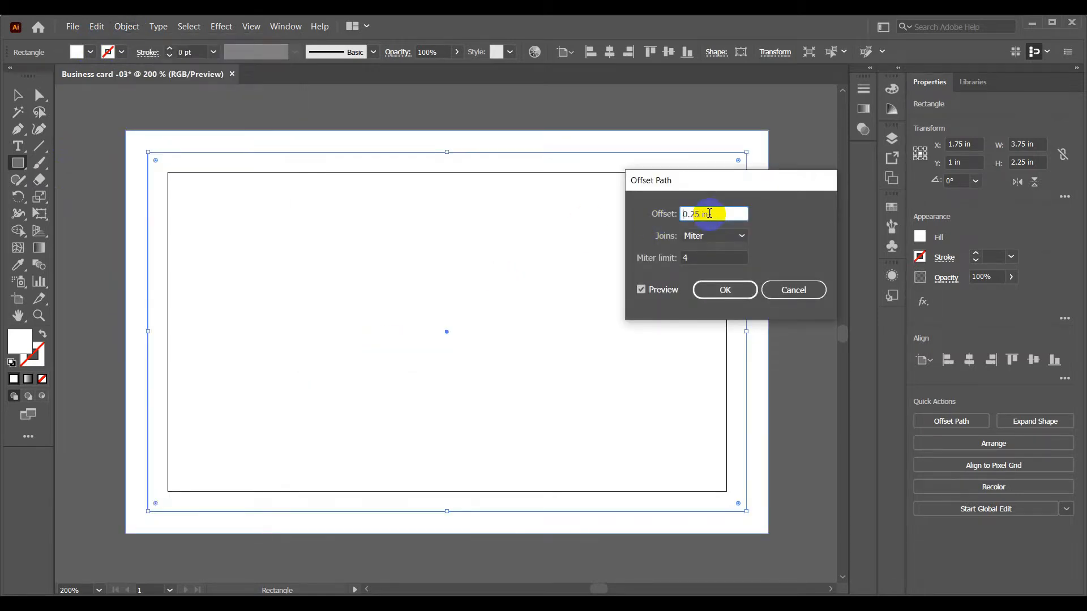
click(725, 289)
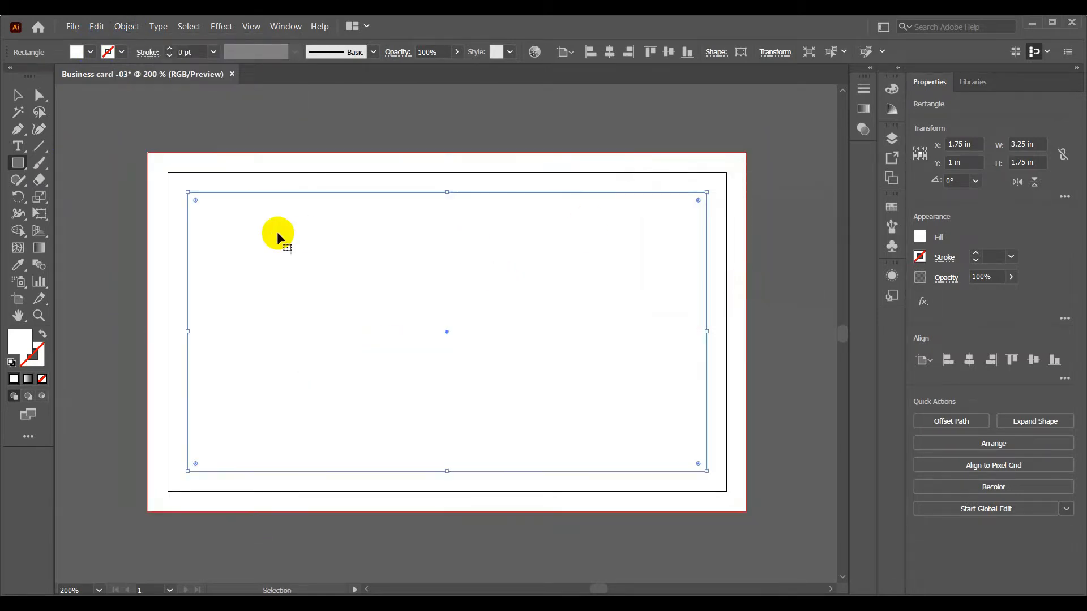
Fill both the inner rectangle and the outer bleed rectangle with black
click(90, 52)
click(36, 79)
key(Escape)
key(v)
click(179, 181)
key(ctrl+minus)
click(90, 52)
click(36, 79)
key(Escape)
Check the inner and outer rectangles by selecting each, then deselect everything
key(a)
click(119, 164)
click(252, 230)
key(v)
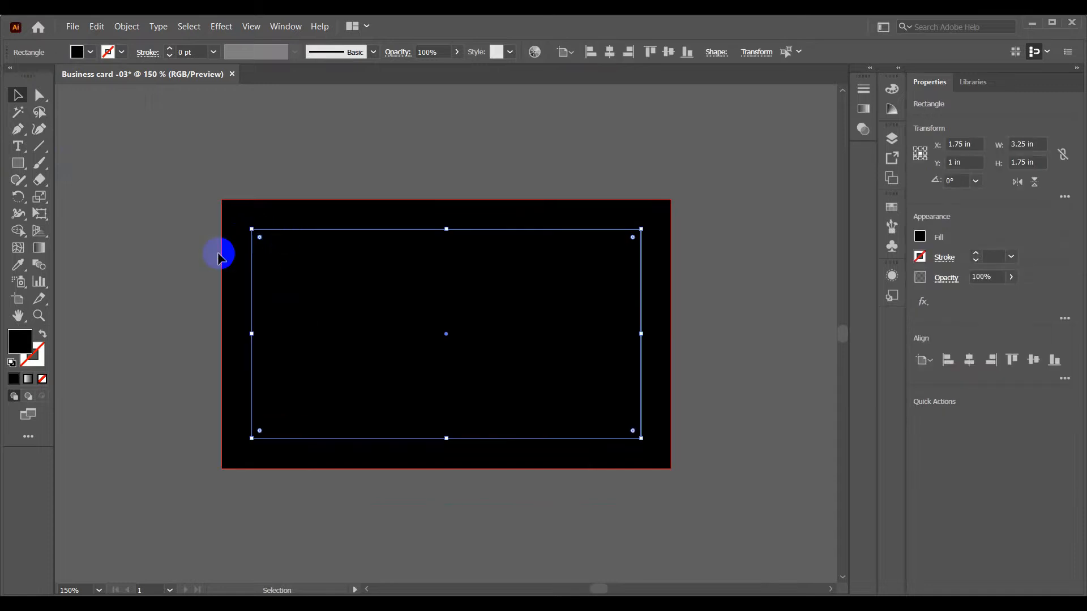
click(223, 252)
key(ctrl+shift+a)
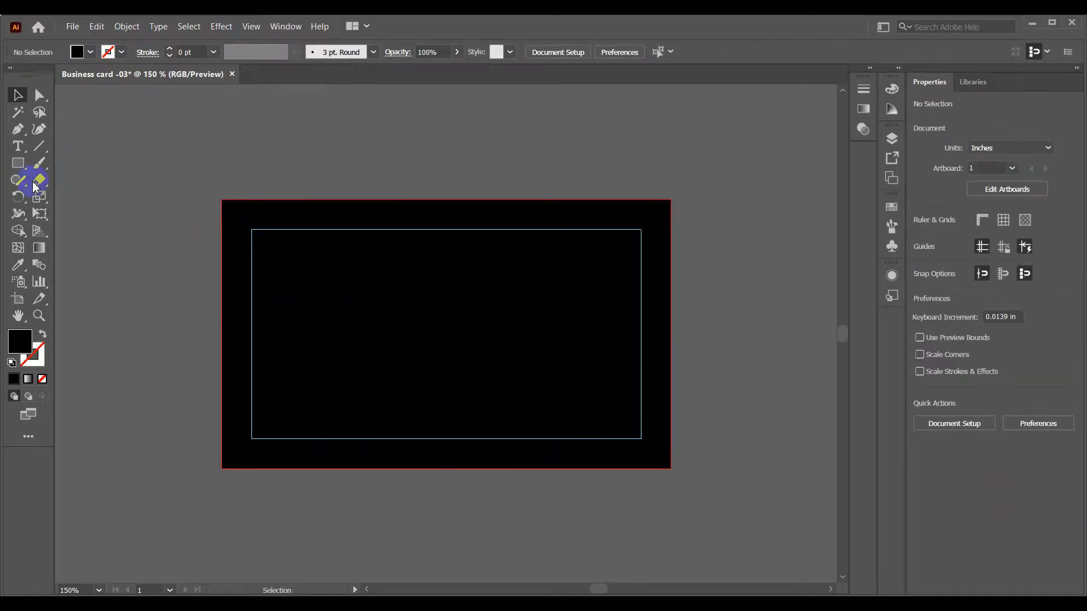
Set the fill to None and the stroke colour to yellow
click(90, 52)
click(9, 75)
click(56, 77)
click(9, 75)
click(121, 54)
click(122, 52)
click(56, 77)
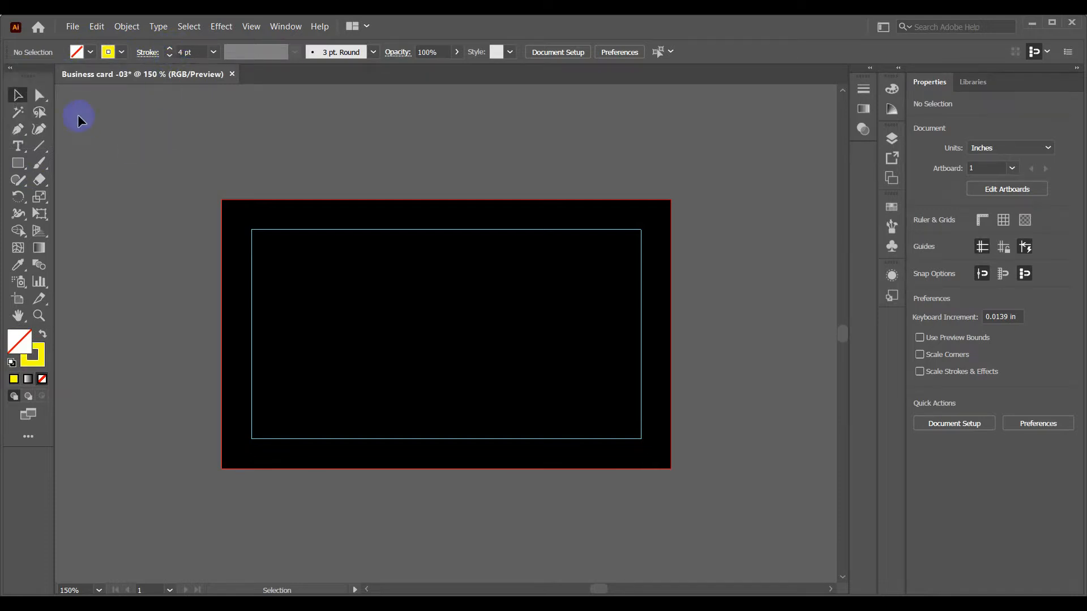
Draw a yellow ring over the card's top-left corner and create a second same-size circle
click(18, 164)
drag(26, 173, 87, 196)
drag(190, 164, 331, 306)
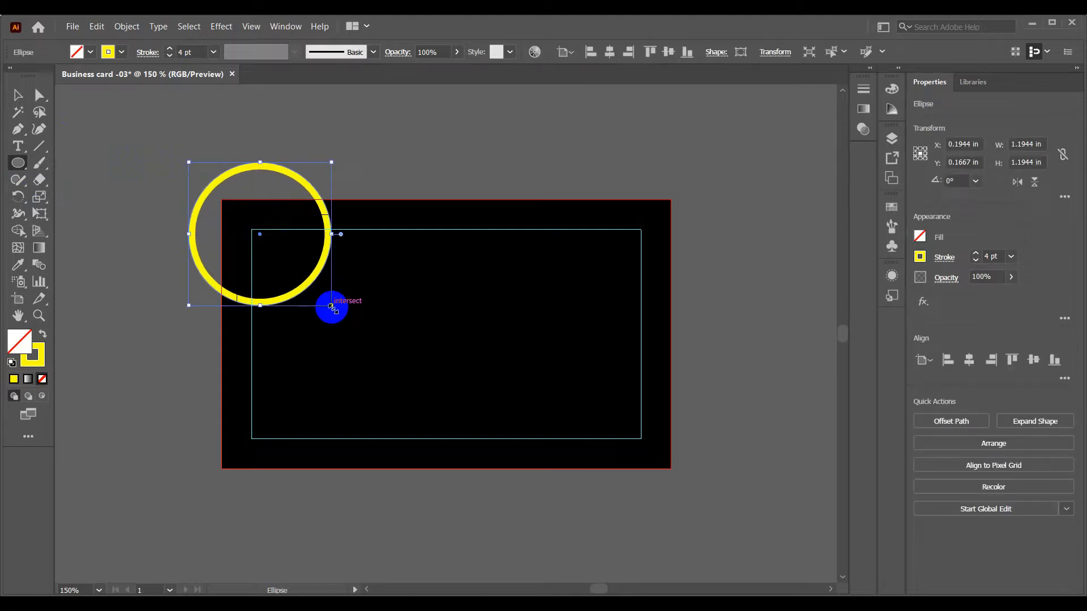
click(446, 333)
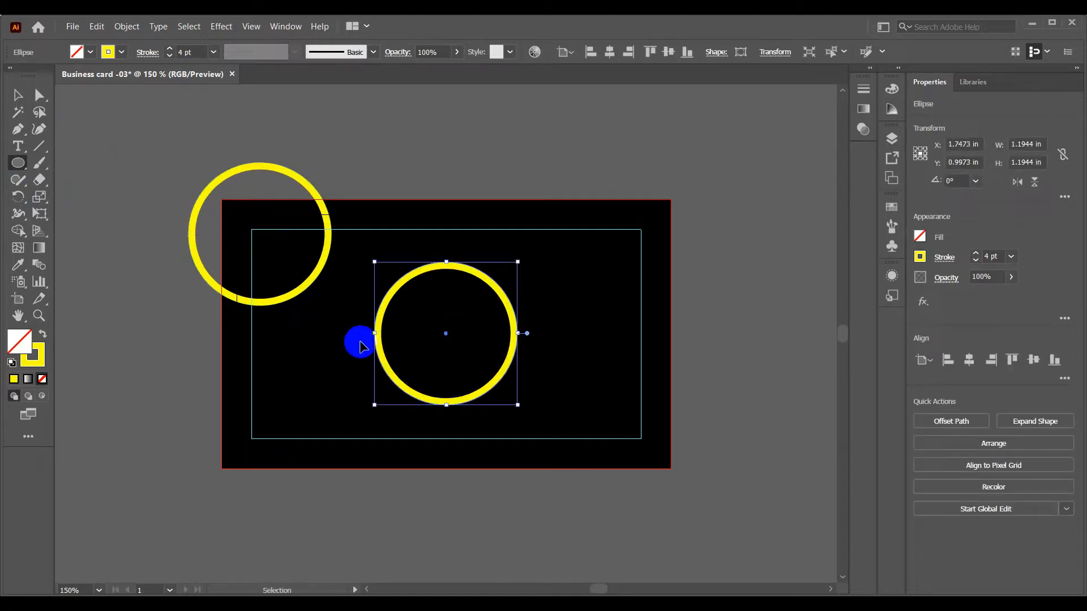
Shrink the second circle to 1 in and move it onto the first ring
click(17, 95)
drag(446, 334, 394, 152)
mouse_move(461, 225)
mouse_down()
mouse_move(457, 213)
mouse_move(463, 222)
mouse_up()
mouse_move(396, 163)
mouse_down()
mouse_move(262, 235)
mouse_move(391, 174)
mouse_up()
drag(458, 233, 445, 222)
drag(389, 170, 251, 233)
Shrink the third circle to 0.8387 in, set it inside the rings, and nudge them concentric
click(453, 335)
click(461, 400)
drag(518, 403, 495, 388)
drag(446, 335, 262, 238)
click(405, 315)
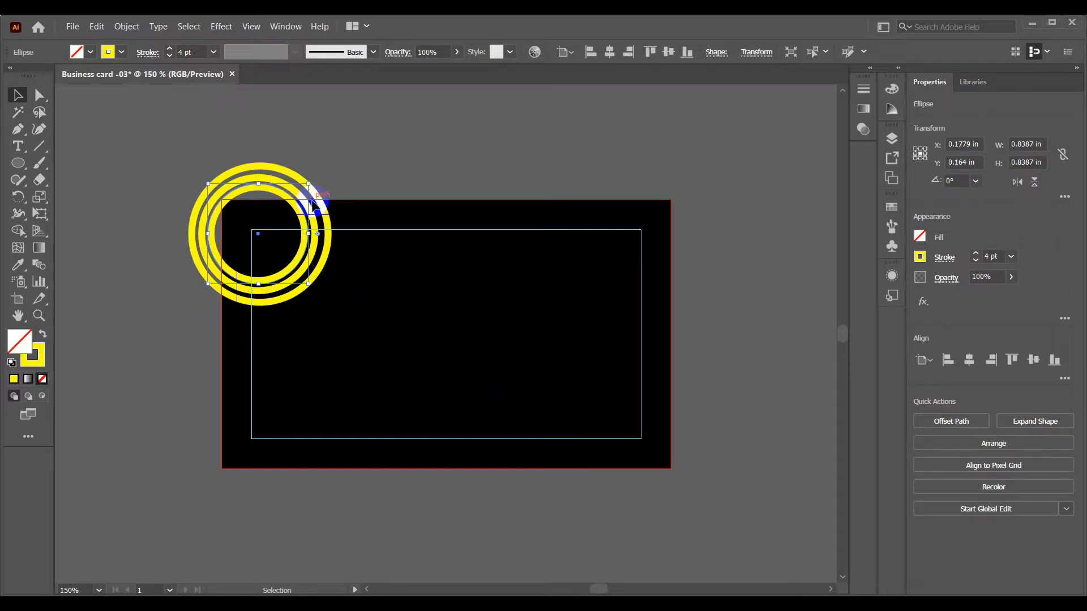
click(289, 185)
key(Up)
Nudge the middle ring into concentric alignment and select all three rings
key(Down)
key(Right)
key(Left)
drag(256, 249, 316, 228)
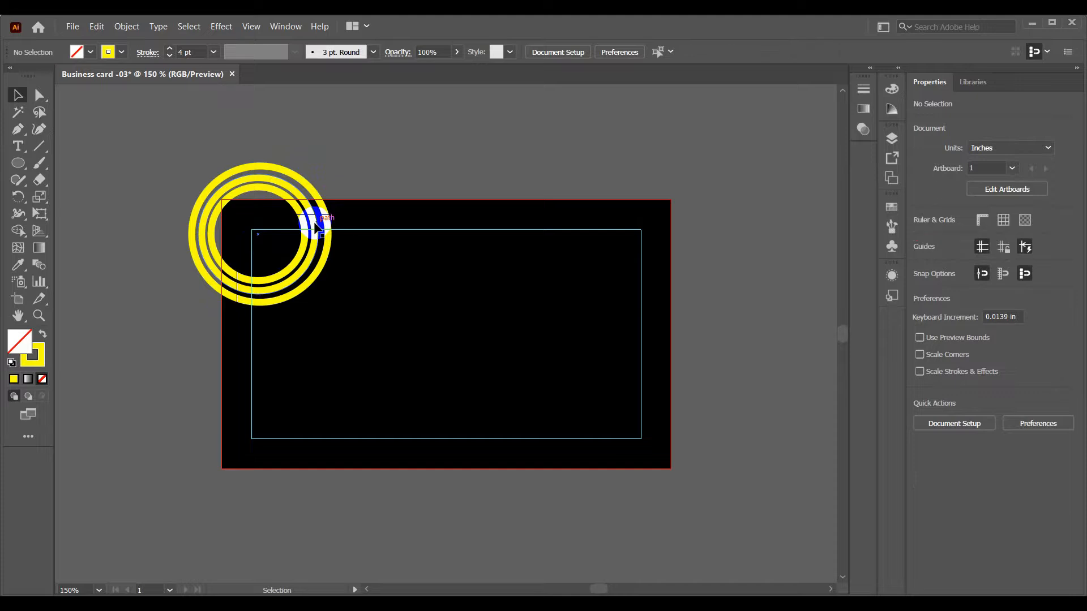
drag(255, 211, 330, 296)
Thicken the ring outlines to 27 pt and set their opacity to 44%
click(170, 49)
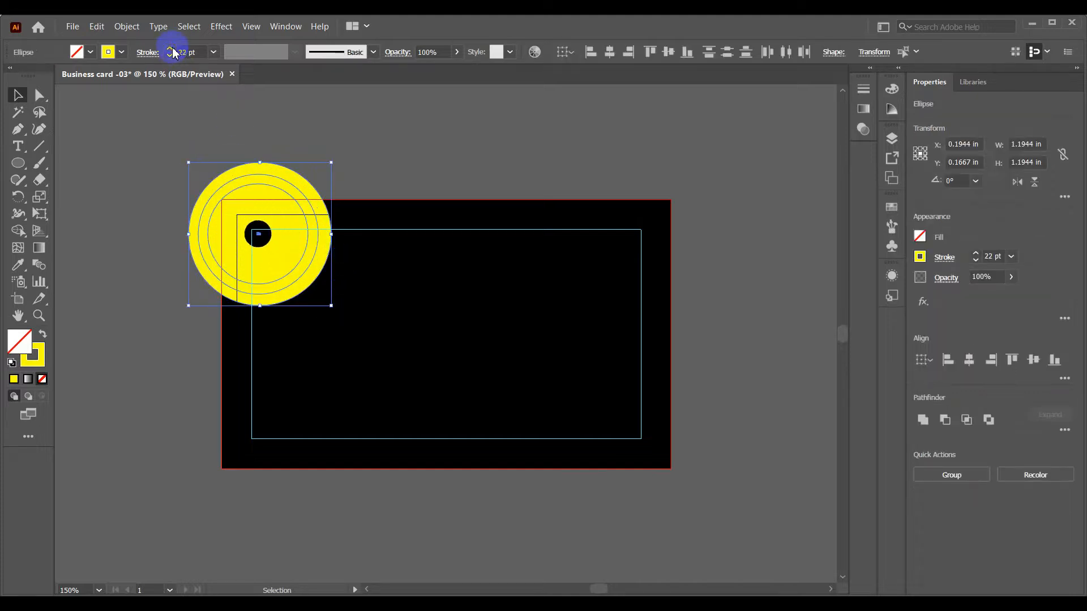
click(170, 49)
click(456, 52)
drag(456, 68, 419, 73)
click(403, 124)
Copy and paste the rings, group the copy, and move it to the right
click(267, 229)
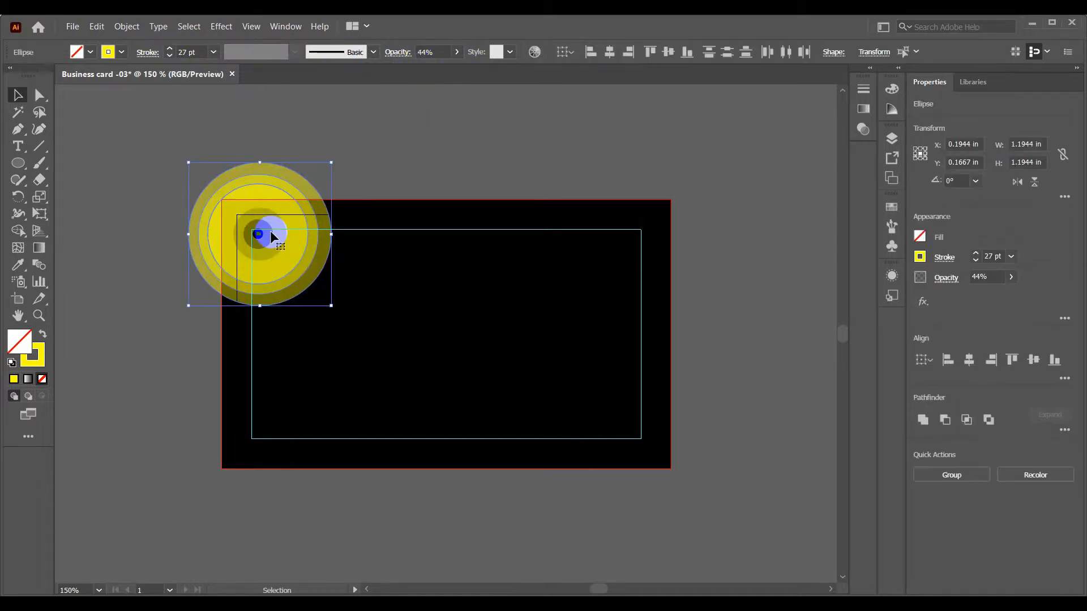
key(ctrl+c)
key(ctrl+v)
right_click(439, 328)
click(472, 151)
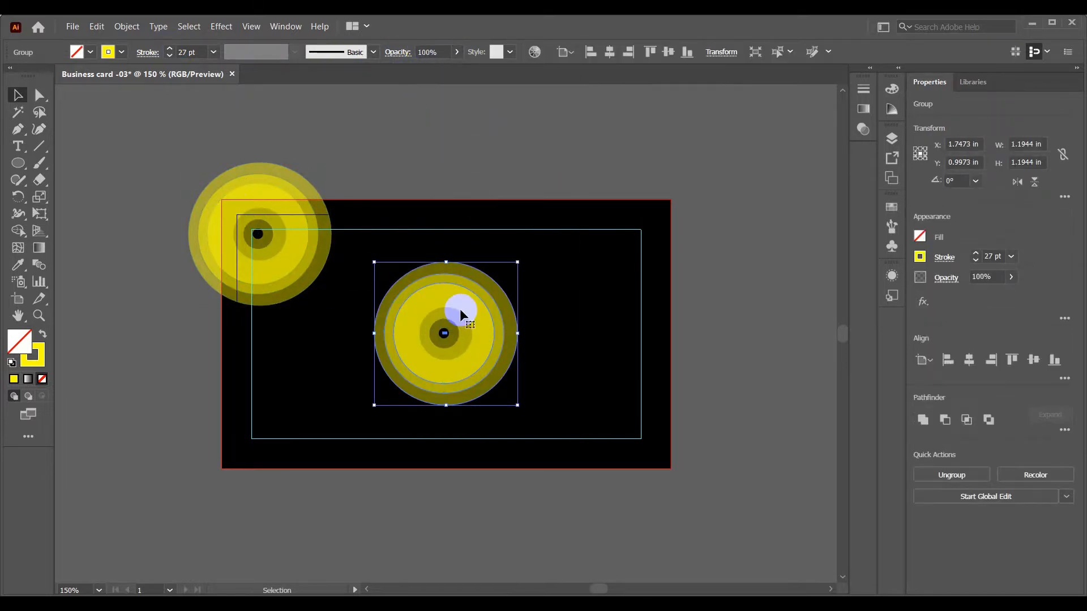
drag(446, 339, 445, 288)
drag(465, 214, 512, 215)
Ungroup the copy and place one ring cluster at the card's top-right corner
right_click(528, 260)
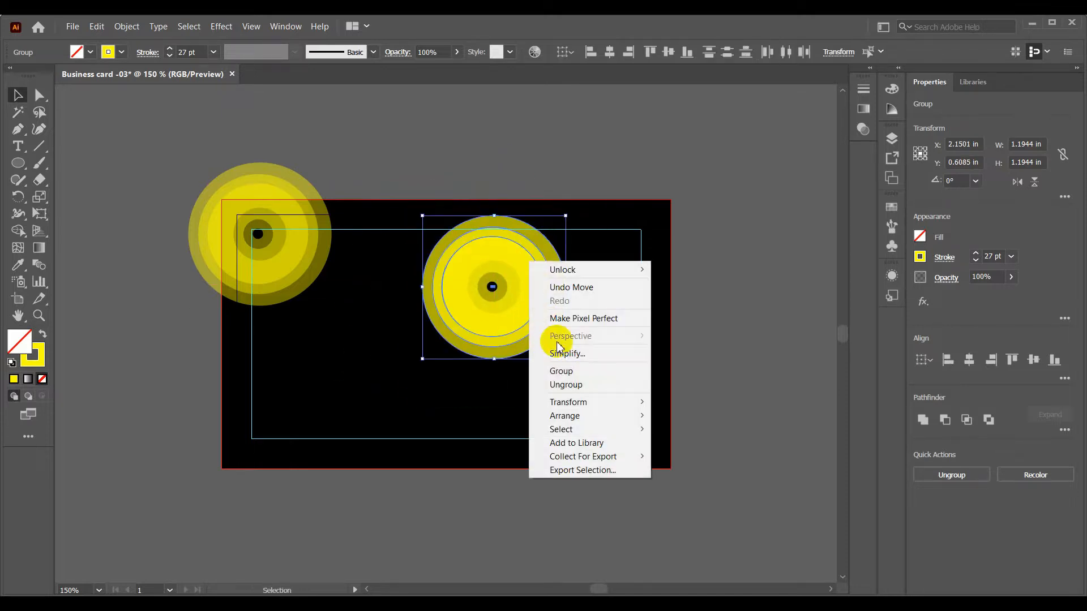
click(559, 384)
click(527, 352)
drag(491, 288, 663, 221)
drag(286, 243, 294, 278)
click(344, 148)
click(300, 291)
Enlarge the left cluster to about 2.67 in with 76 pt outlines, centring the small rings on it
right_click(284, 242)
drag(354, 350, 441, 462)
click(170, 49)
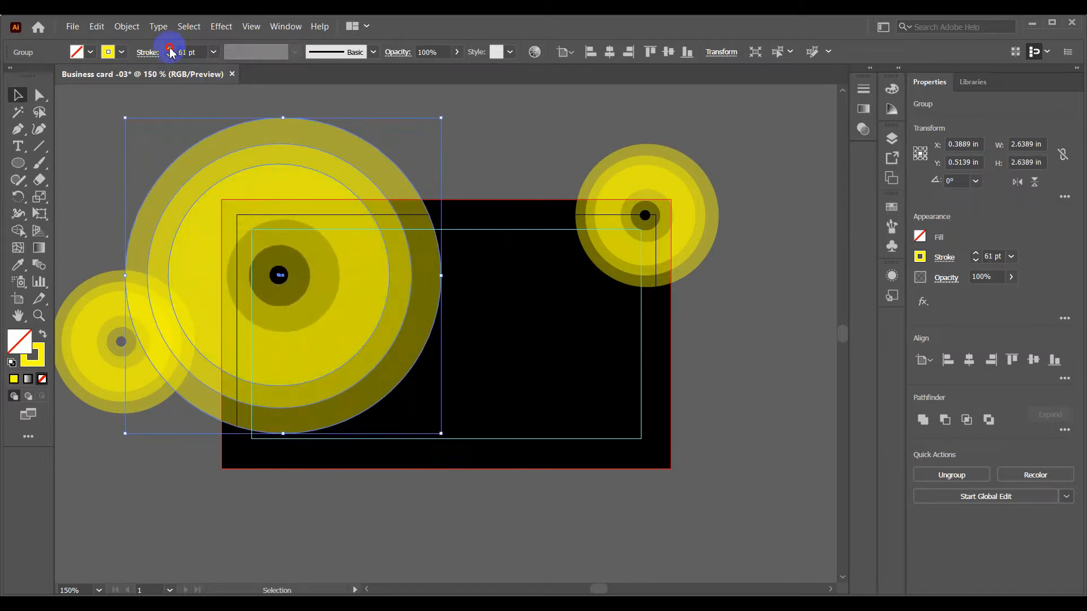
click(170, 56)
click(170, 56)
drag(121, 342, 281, 275)
Set the big cluster's opacity to 97% and move it left and down
click(121, 138)
click(267, 294)
right_click(333, 250)
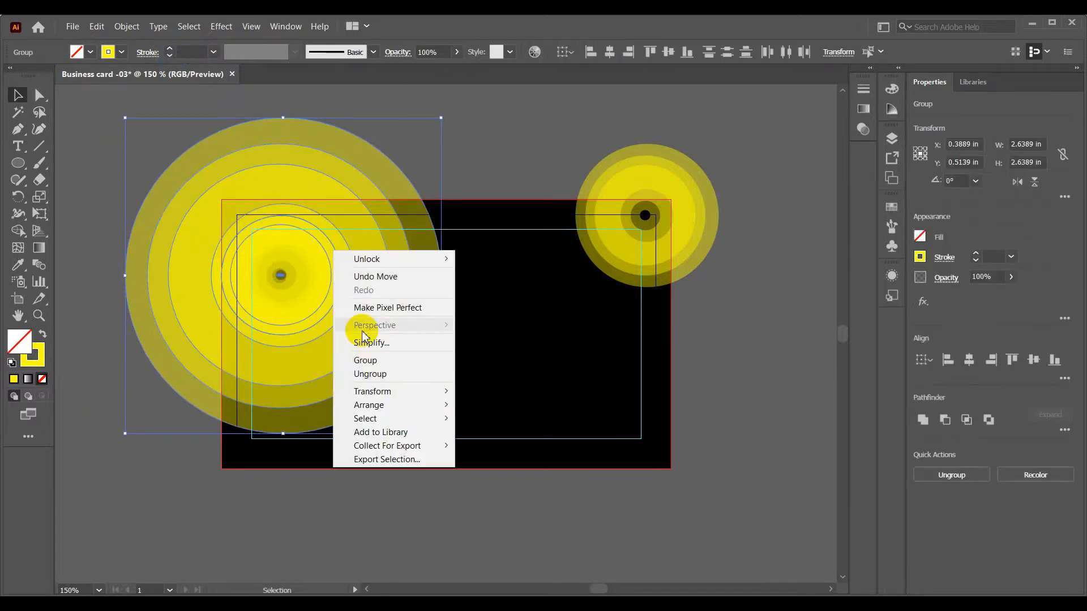
key(Escape)
click(457, 51)
drag(428, 75, 454, 73)
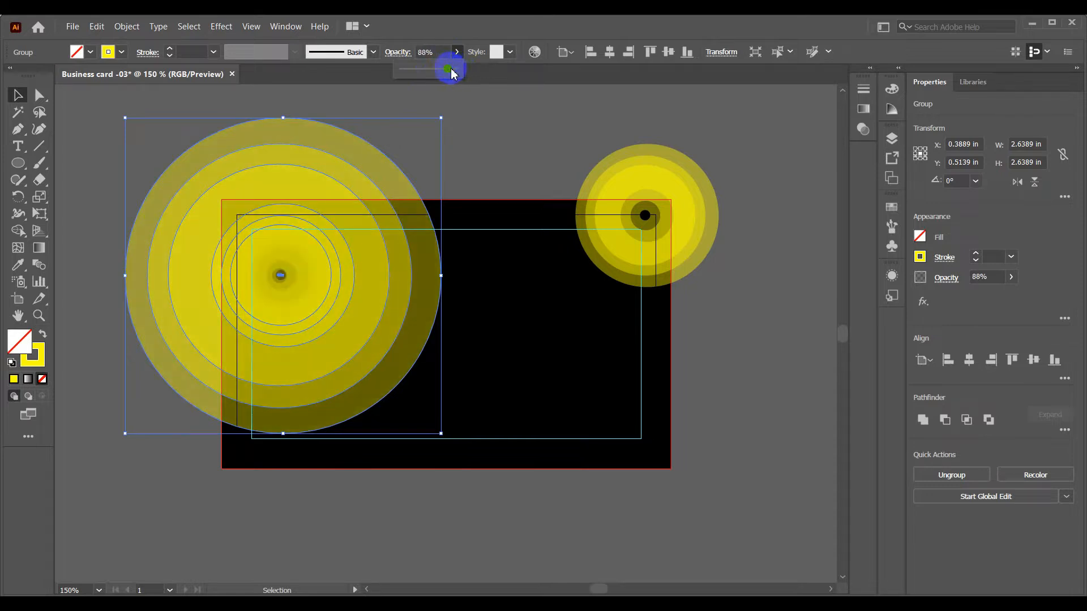
click(448, 93)
drag(215, 181, 201, 242)
click(279, 151)
Draw a stroke-less cyan rectangle matching the card's size
key(m)
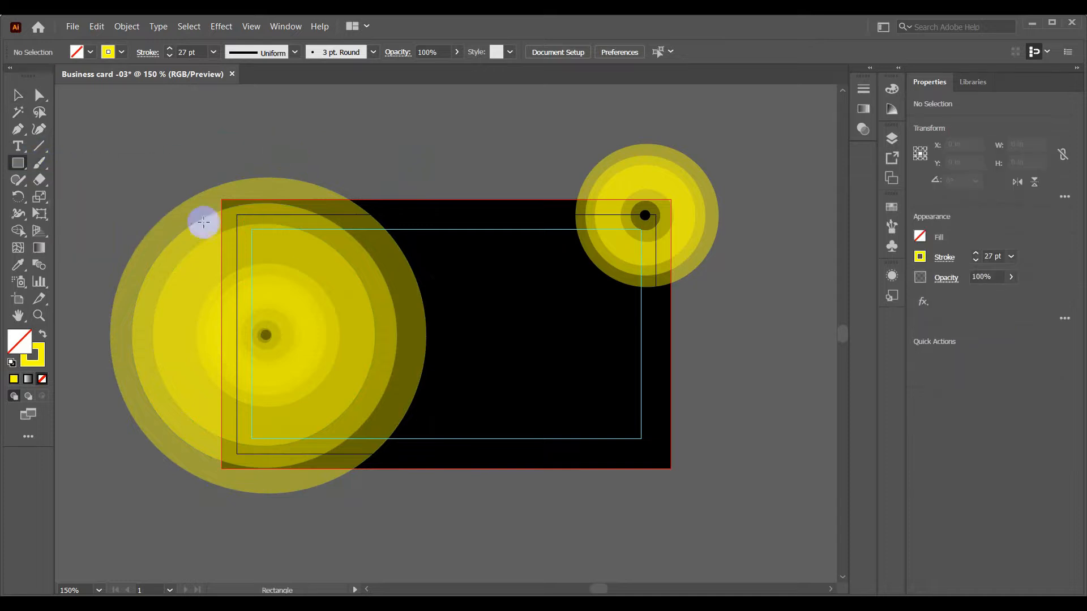
mouse_move(222, 199)
mouse_down()
mouse_move(258, 222)
mouse_move(177, 159)
mouse_up()
key(ctrl+z)
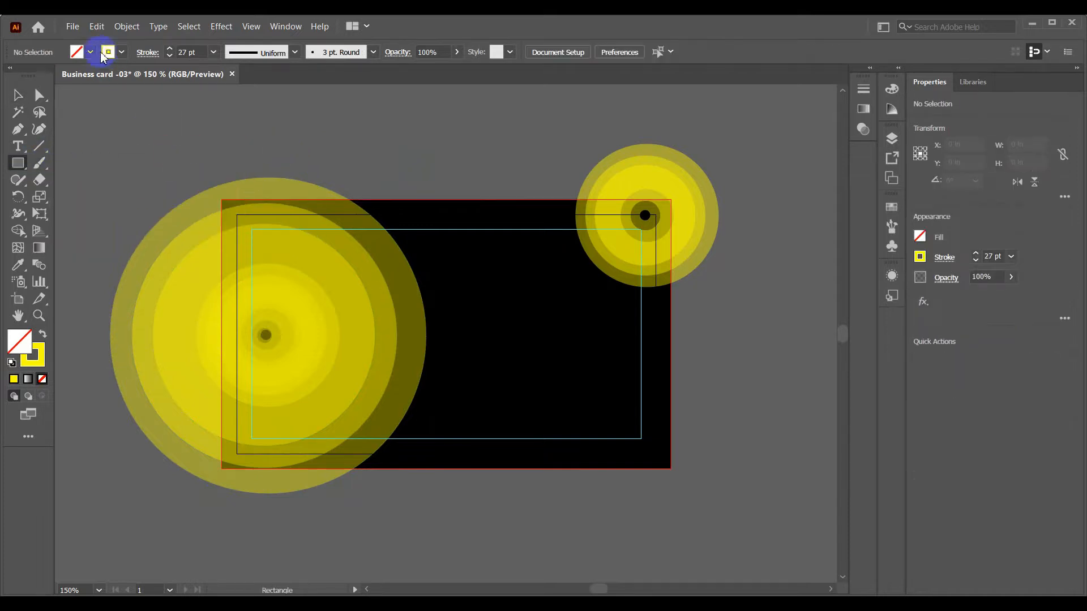
click(108, 52)
click(9, 76)
click(82, 107)
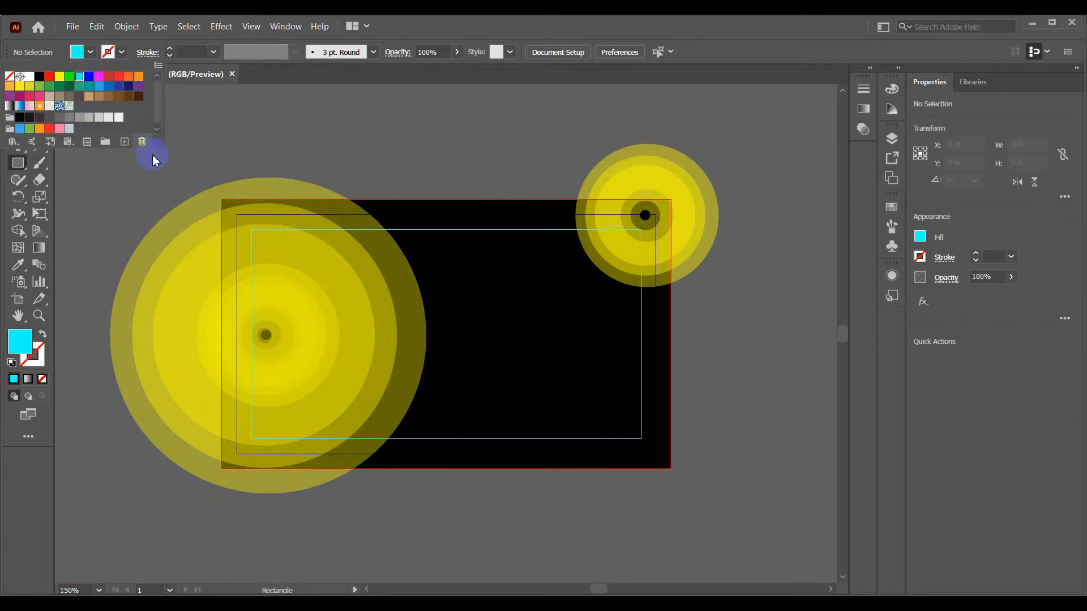
drag(222, 199, 674, 467)
Use the Shape Builder to delete the ring regions outside the card on the left, top and top-right
key(v)
drag(113, 131, 57, 288)
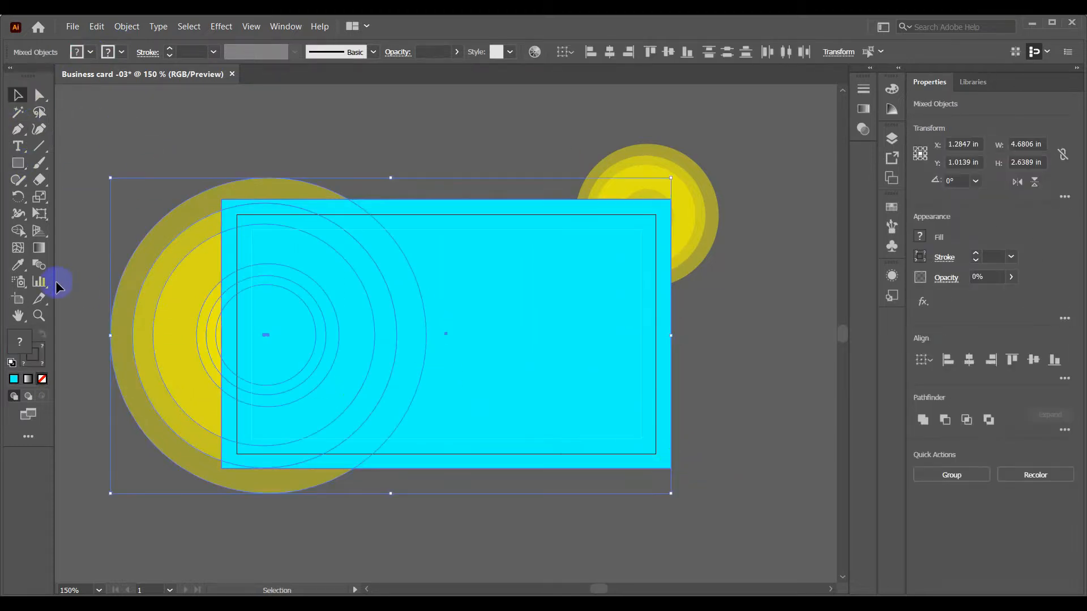
click(18, 231)
click(176, 222)
mouse_move(176, 223)
mouse_down()
mouse_move(204, 316)
mouse_move(218, 329)
mouse_up()
ctrl+click(157, 112)
drag(568, 122, 279, 194)
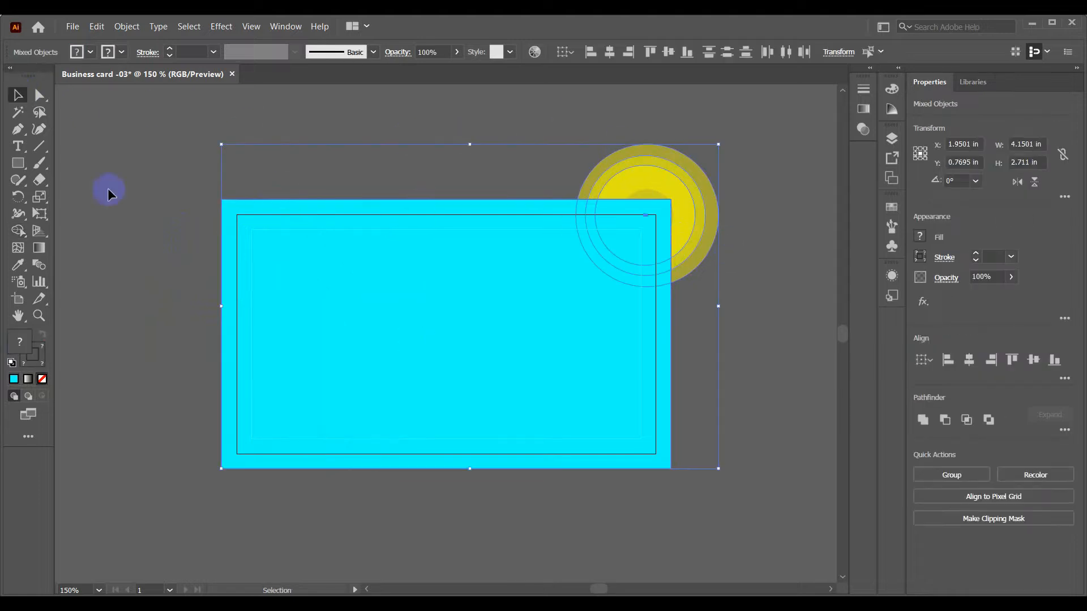
click(639, 148)
drag(640, 149, 645, 182)
Delete the cyan guide rectangle
key(v)
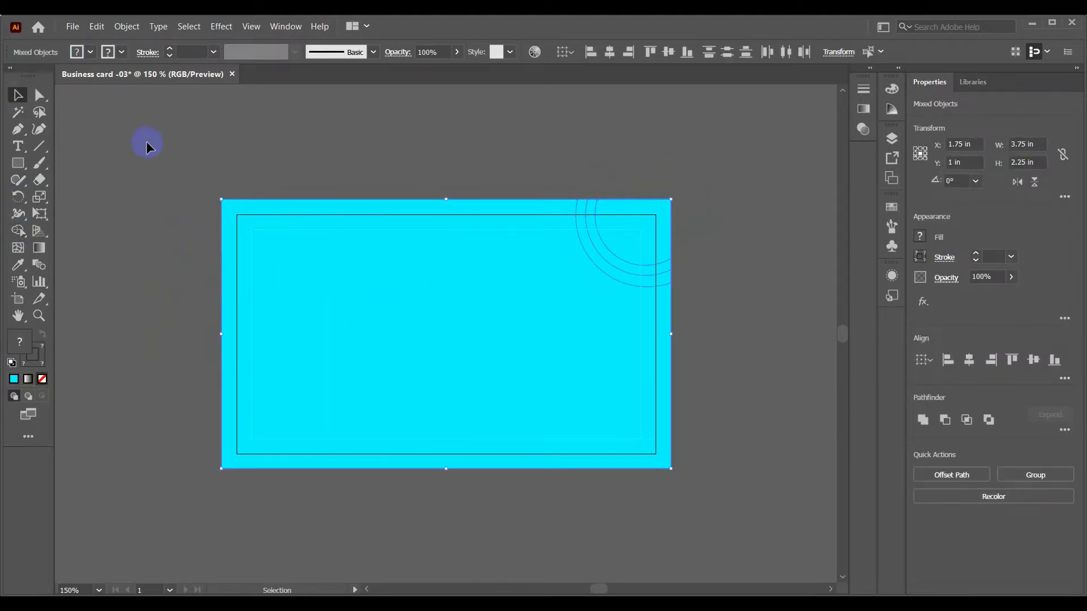
click(398, 187)
click(391, 389)
key(Delete)
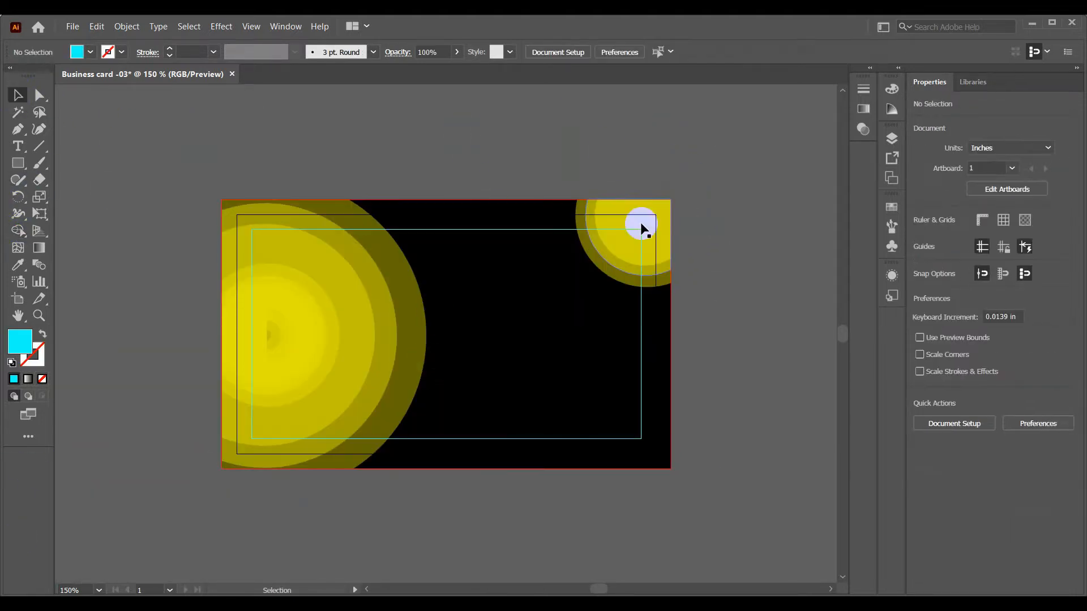
Shrink the top-right cluster and narrow the left cluster to 1.57 in
click(640, 227)
drag(576, 286, 595, 269)
click(422, 332)
drag(423, 331, 410, 336)
click(351, 166)
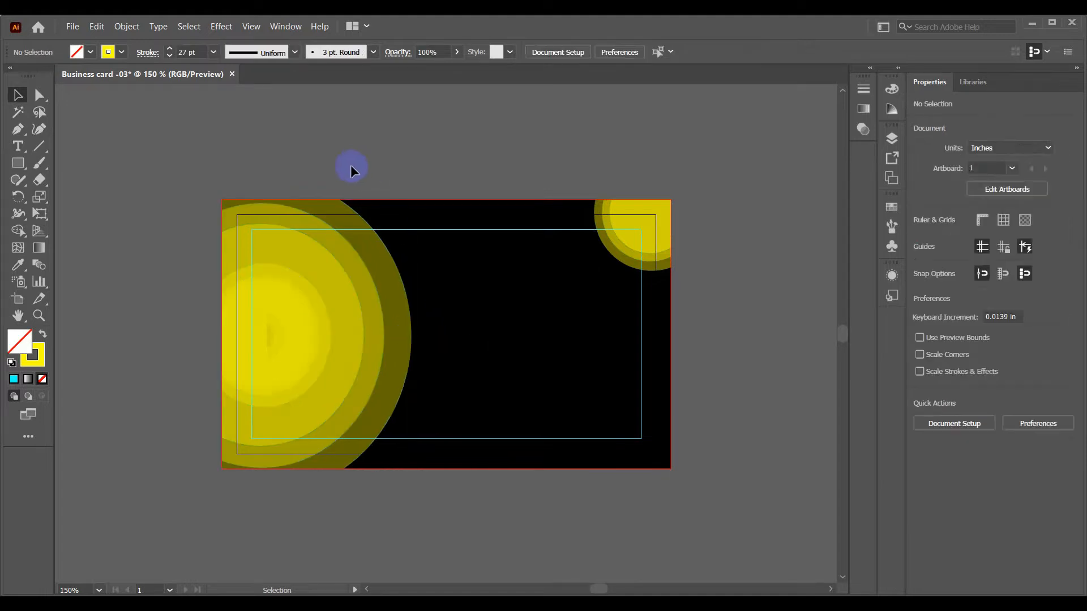
Add a NAME HERE text object above the card
click(18, 146)
click(415, 159)
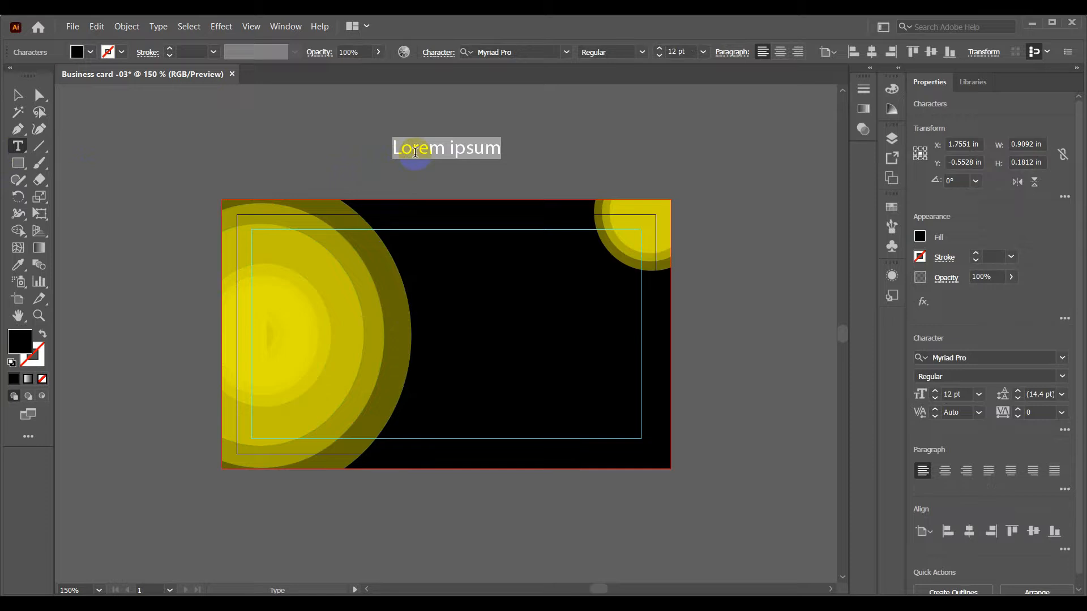
text(Na)
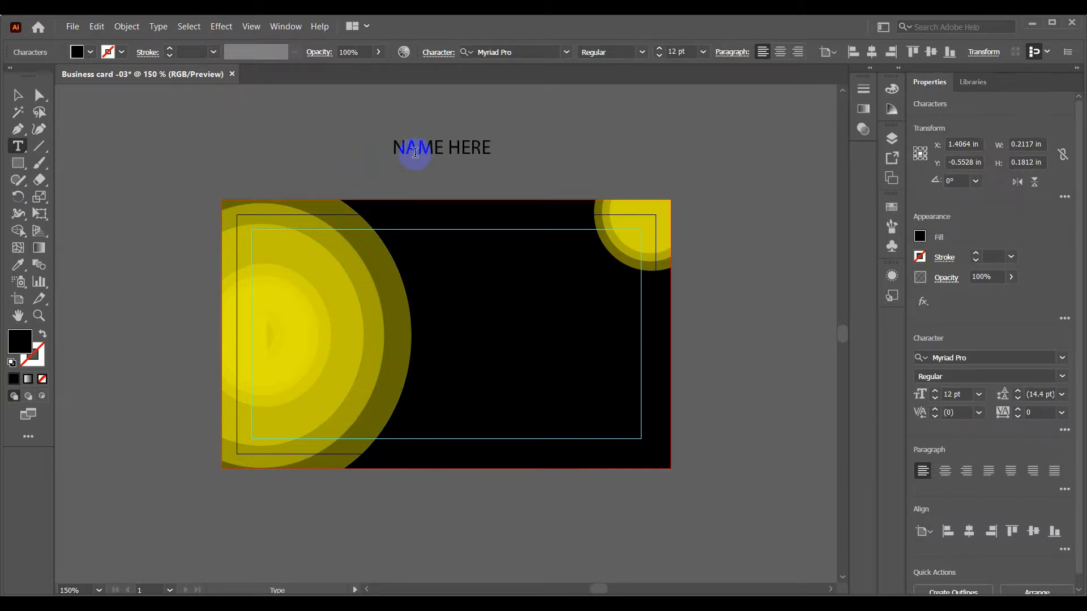
click(565, 121)
key(BackSpace)
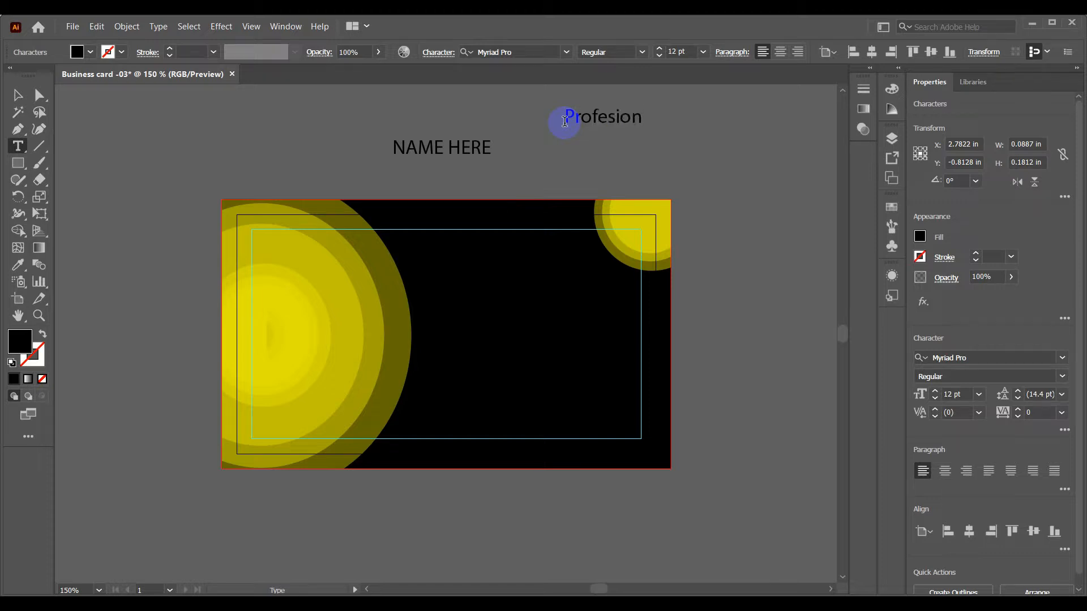
Add placeholder address, website and e-mail text objects at the top left
click(89, 121)
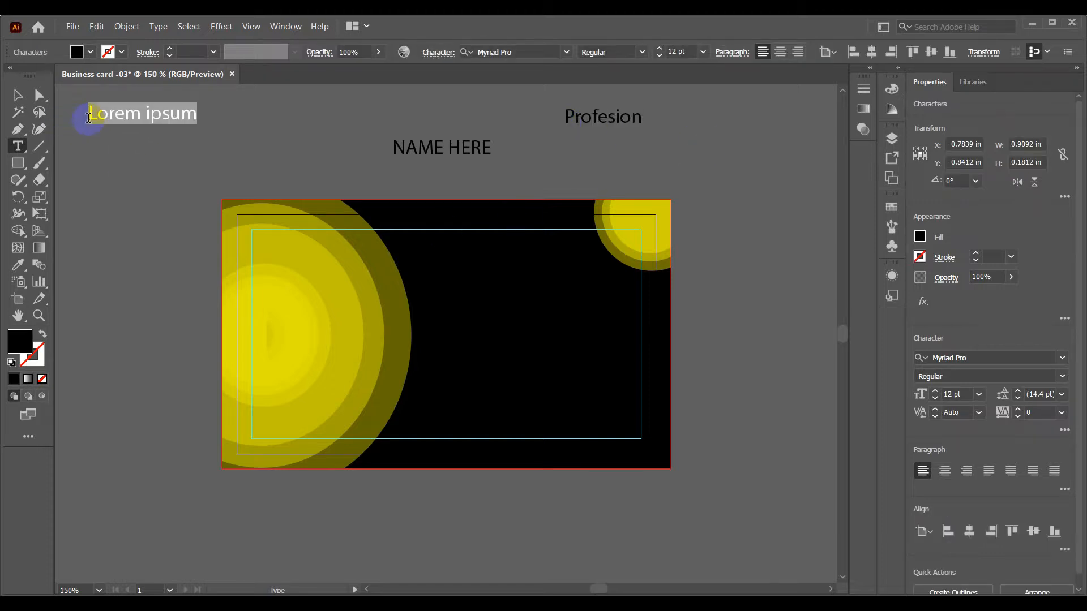
text(your street address ,city)
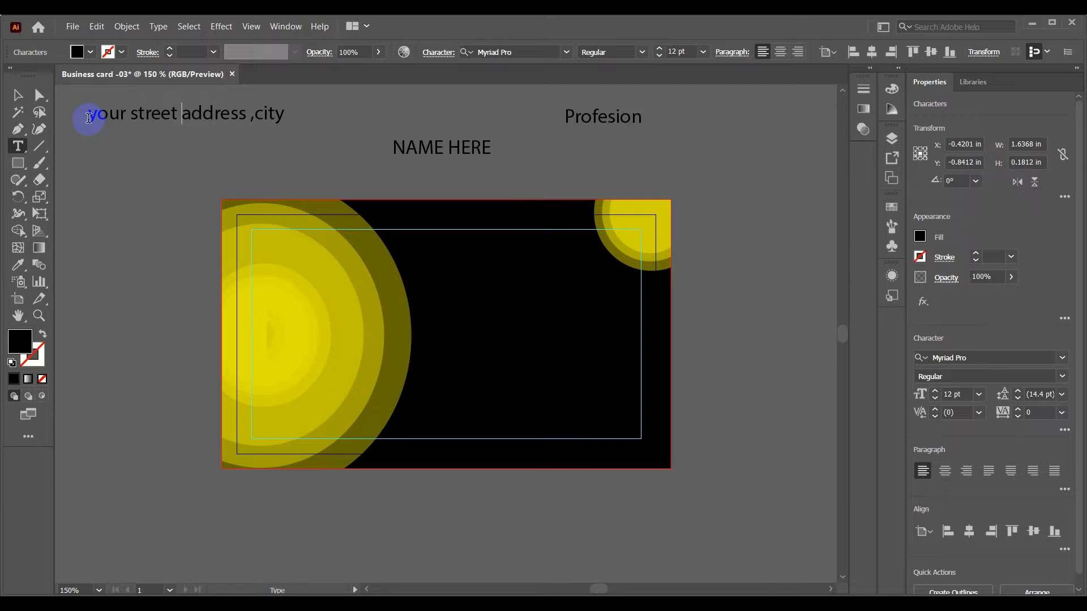
text(,)
click(107, 177)
text(www.yourwebsite.com)
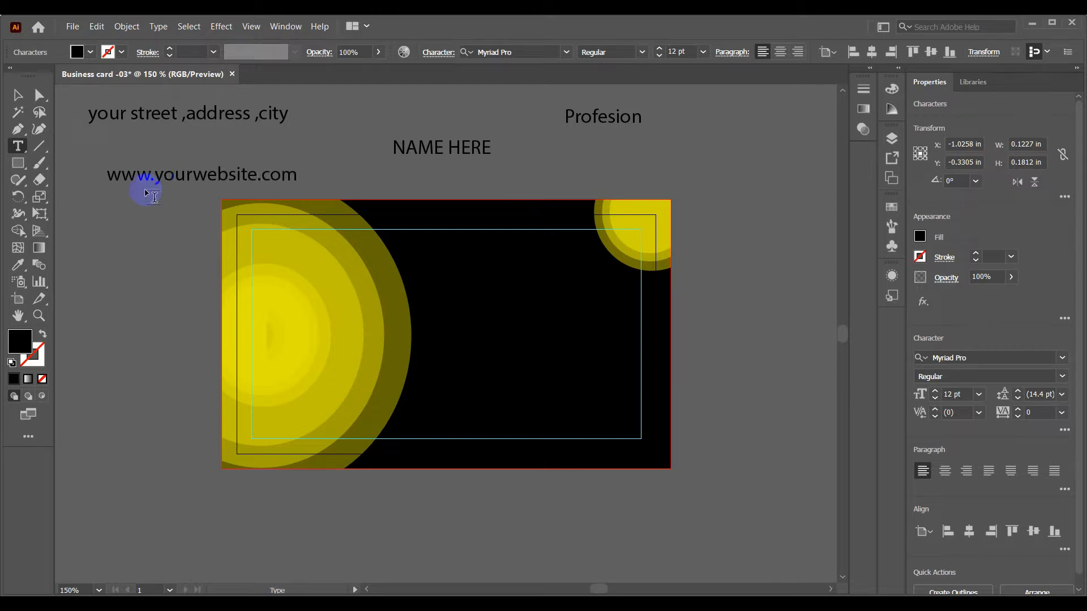
click(121, 195)
key(BackSpace)
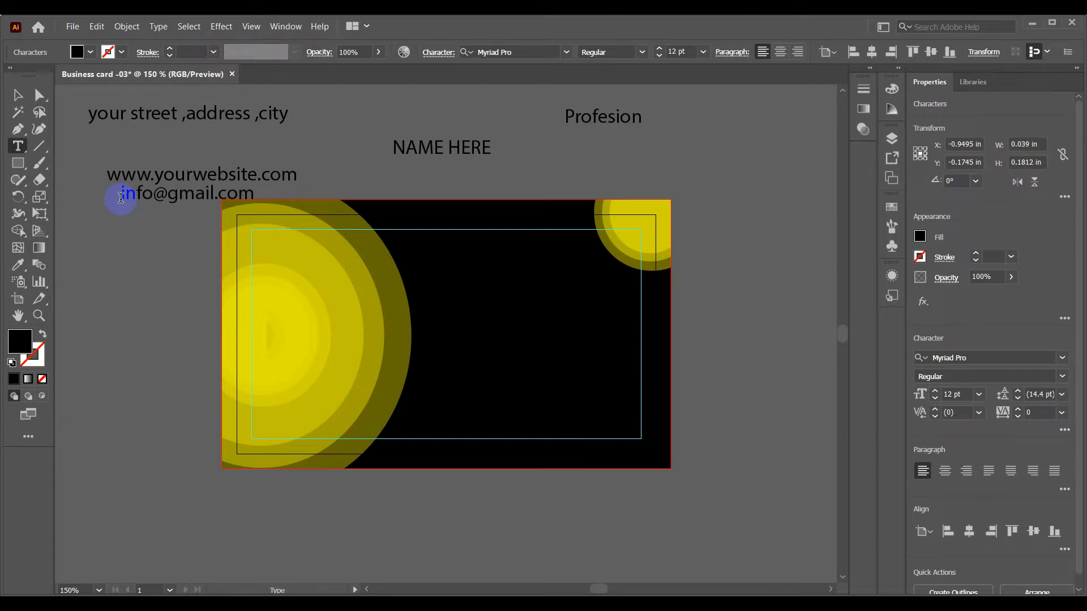
Move NAME HERE onto the card's top right and fill it RGB Yellow
click(19, 97)
drag(462, 149, 546, 236)
click(77, 52)
click(61, 82)
click(718, 305)
Change the NAME HERE text's font to Cambria Math
click(583, 245)
click(565, 56)
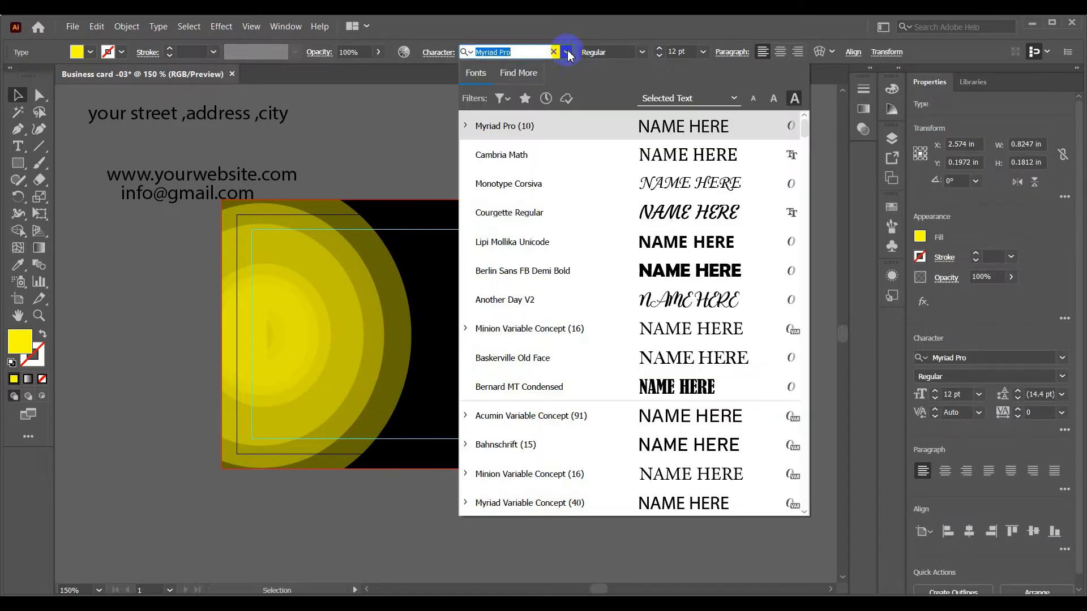
click(608, 156)
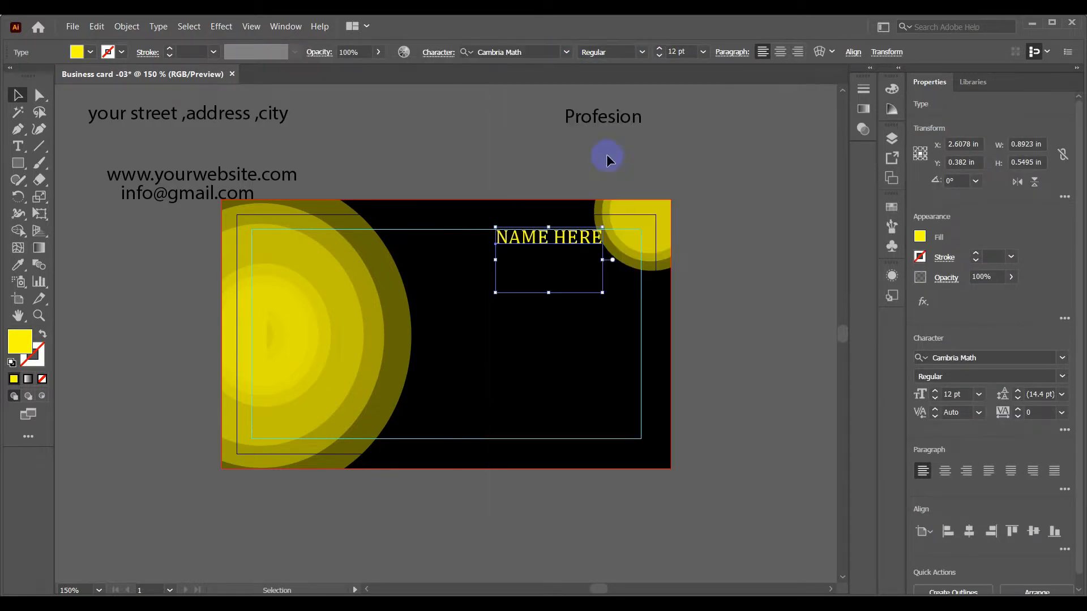
Give Profesion NAME HERE's yellow style in Minion Variable Concept 11 pt, placed under the name
click(602, 116)
click(17, 264)
click(511, 234)
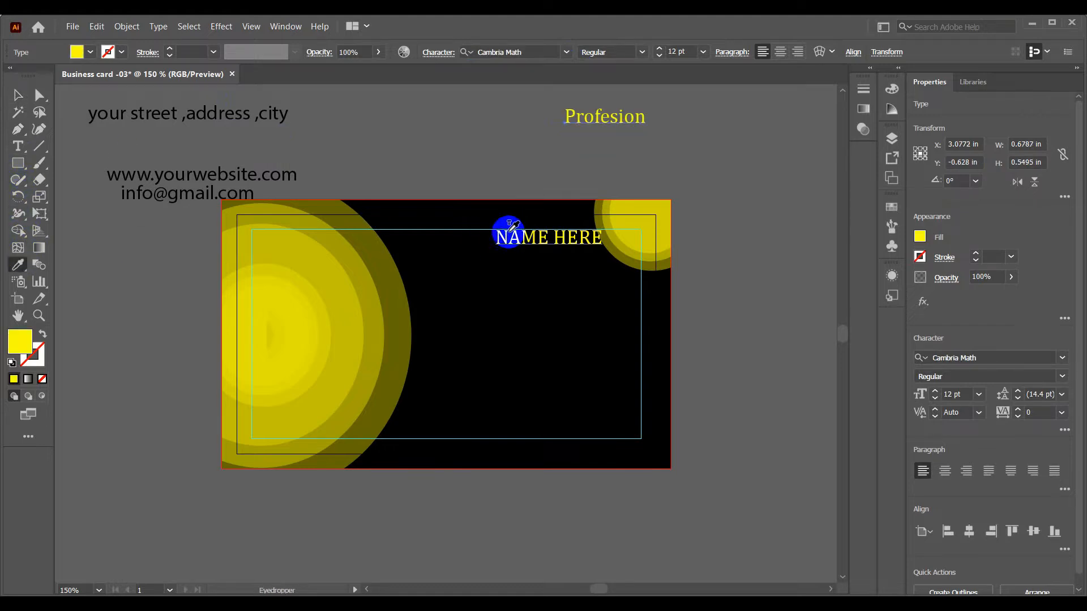
click(564, 54)
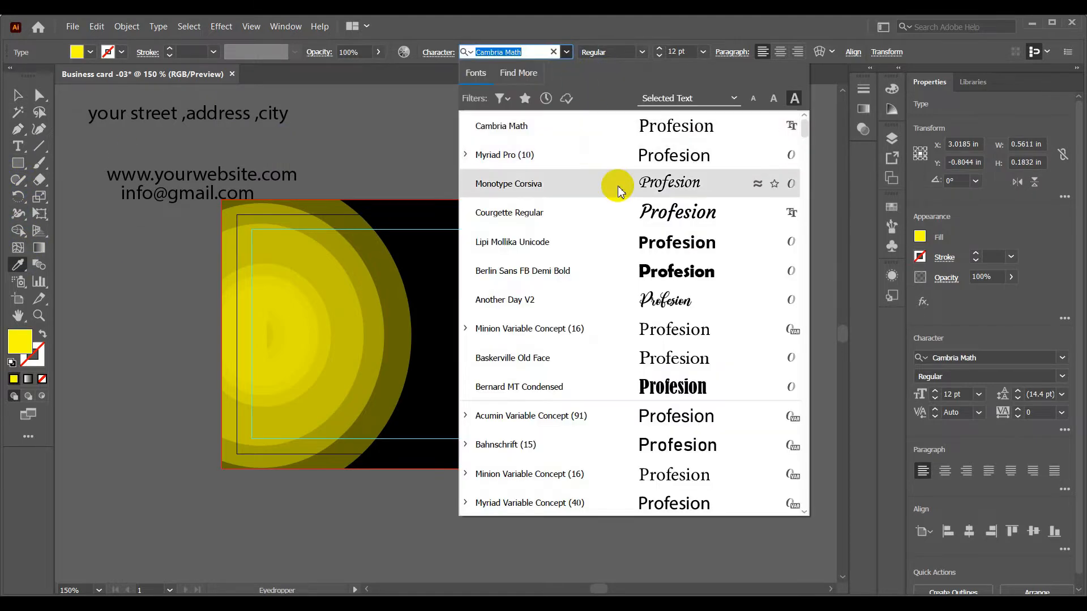
click(617, 328)
key(v)
drag(622, 113, 550, 252)
click(751, 52)
click(757, 165)
click(690, 159)
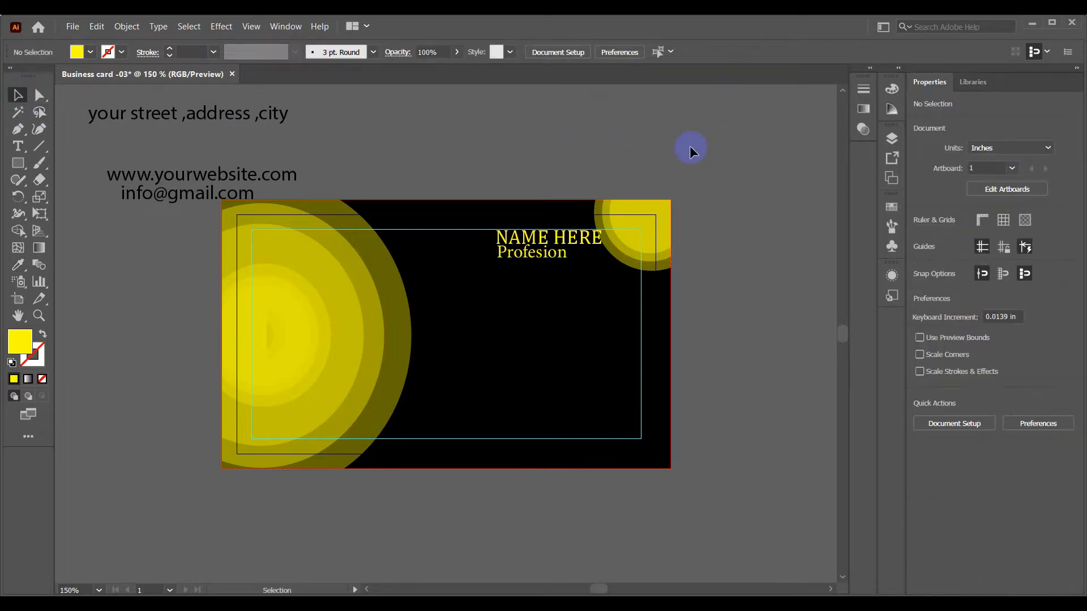
Stack the address, website and email lines, then add two placeholder phone-number lines below
drag(199, 116, 219, 127)
drag(224, 174, 227, 147)
drag(206, 198, 208, 176)
click(18, 146)
click(95, 210)
text(00123 567 3459)
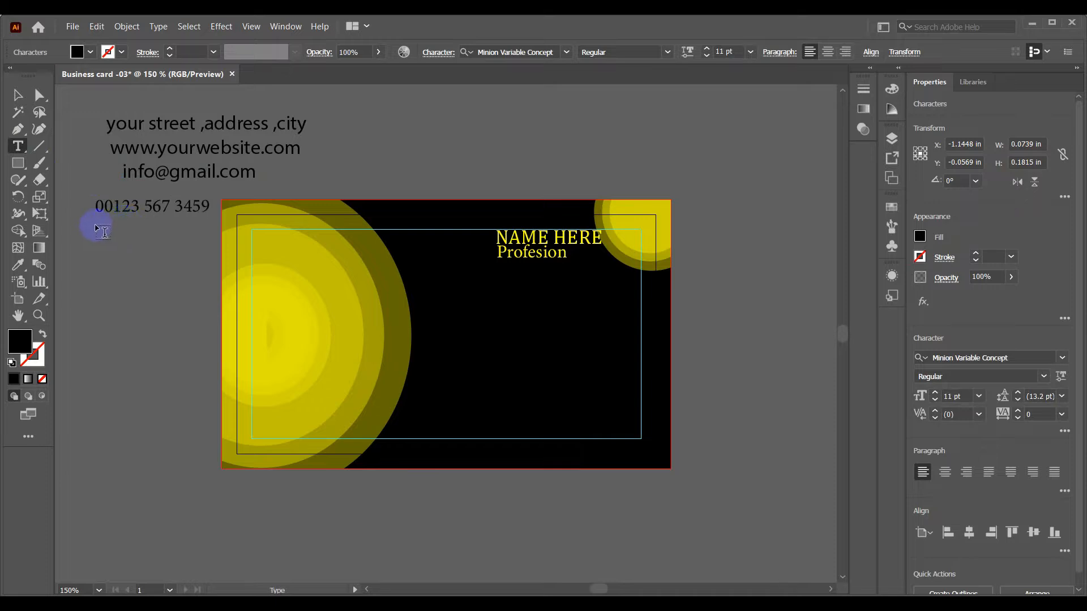
click(96, 223)
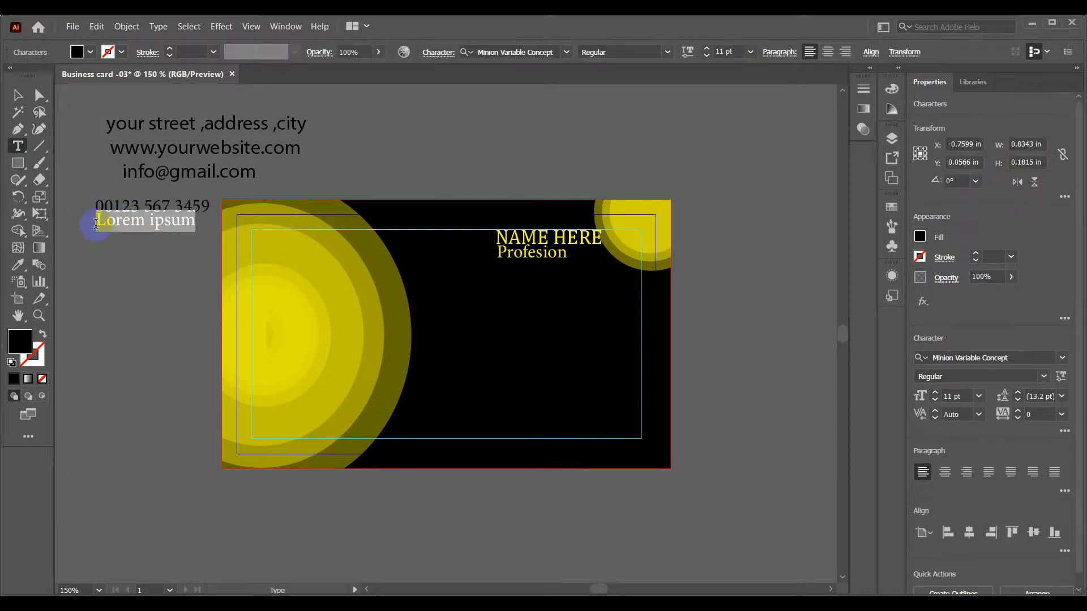
text(00987 546 3456)
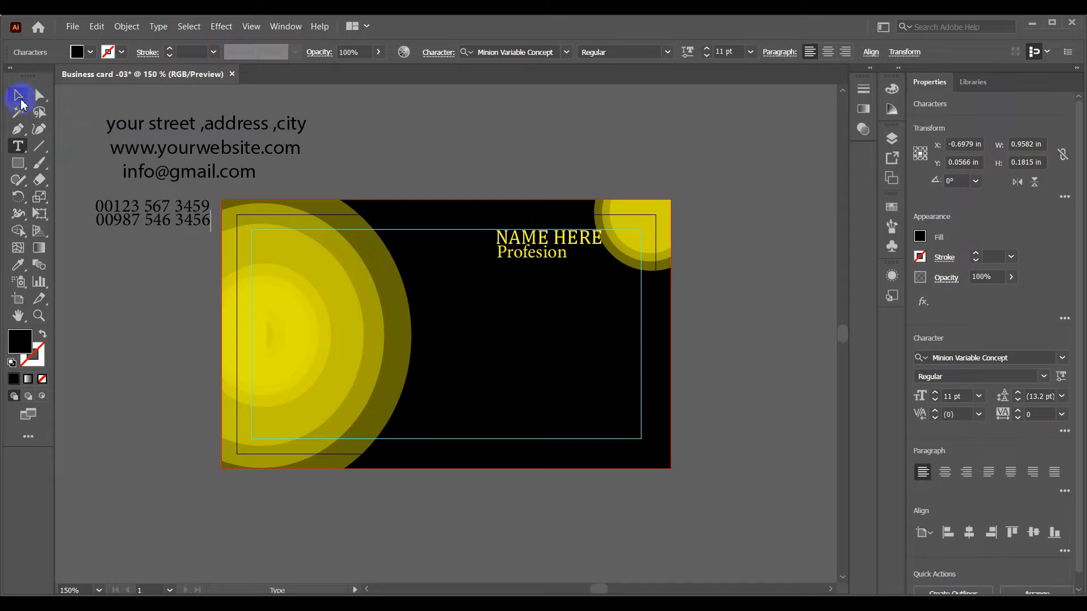
Eyedrop NAME HERE's yellow onto the address and phone contact texts
click(19, 96)
drag(172, 236, 84, 154)
click(17, 264)
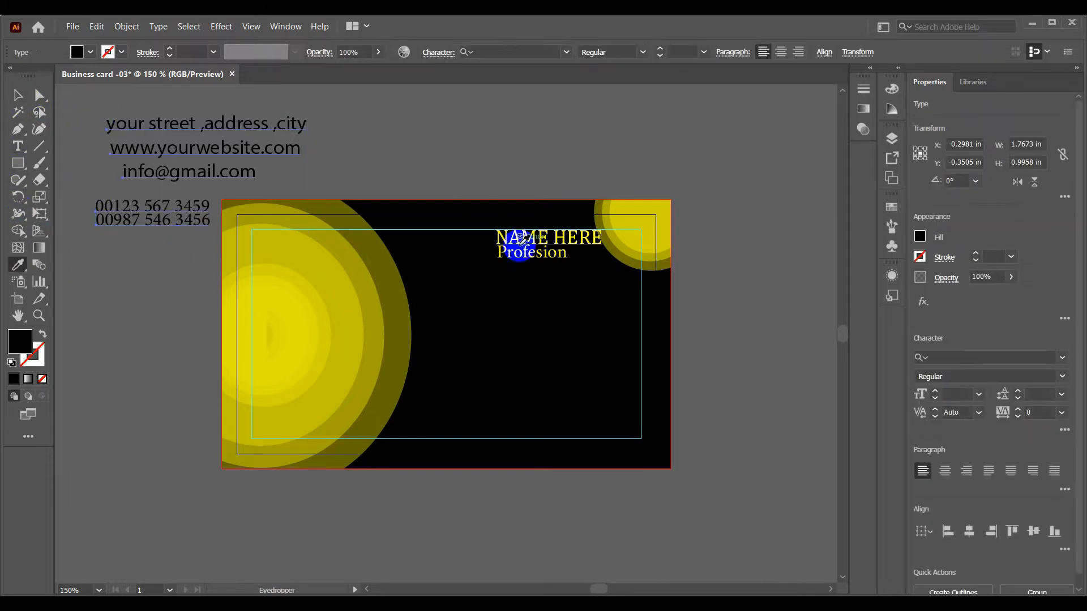
click(520, 242)
key(v)
key(alt+Tab)
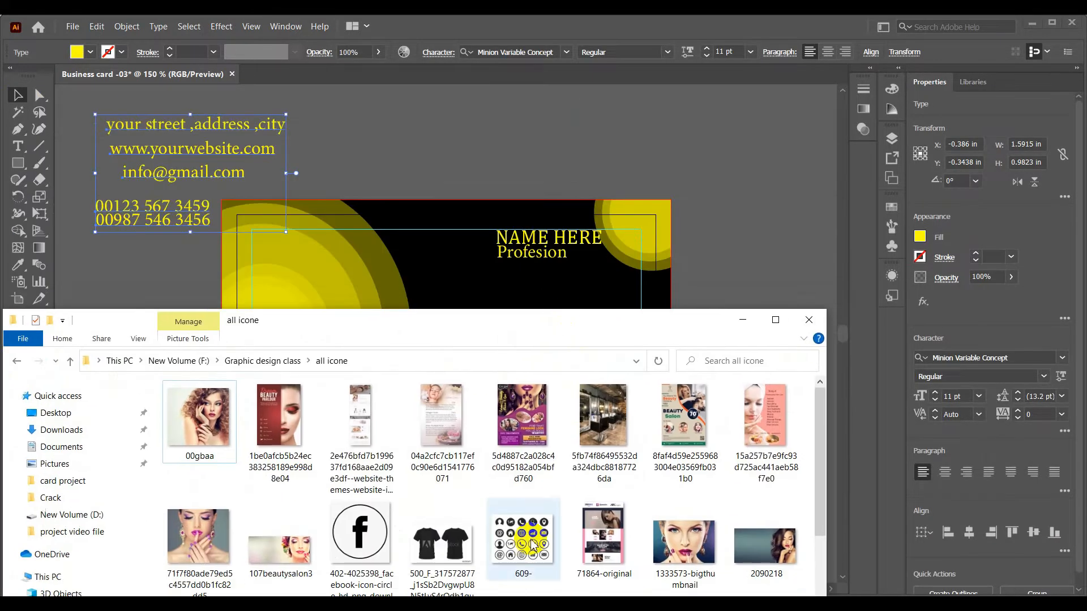
Place the 609- contact-icon image into the document, off to the side of the card
drag(546, 541, 749, 318)
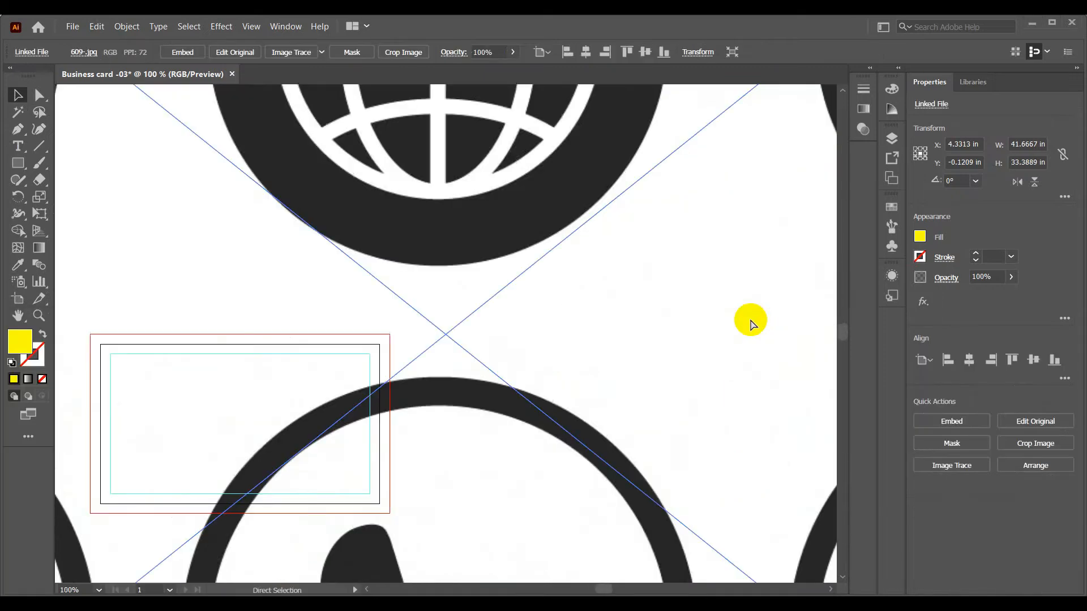
key(ctrl+minus)
key(ctrl+minus)
key(ctrl+minus)
key(ctrl+minus)
key(ctrl+minus)
key(ctrl+minus)
key(ctrl+minus)
drag(523, 321, 677, 319)
drag(628, 327, 628, 327)
Image Trace the icons with snap curves to lines and ignore white, expand, and scale down
click(286, 26)
click(339, 350)
click(184, 274)
click(218, 423)
click(218, 438)
click(182, 494)
click(625, 333)
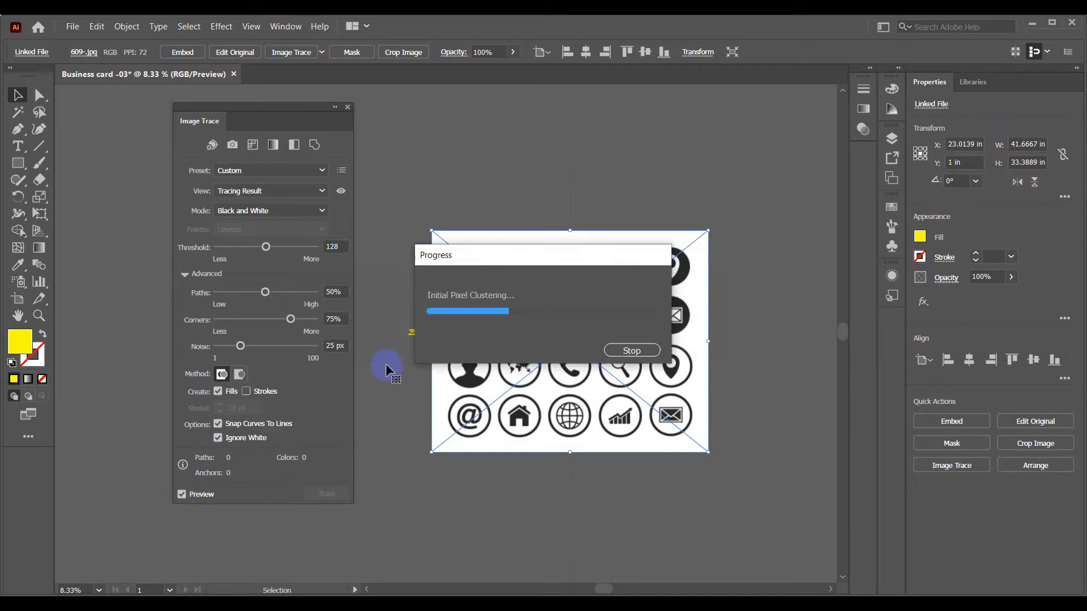
click(356, 52)
click(347, 107)
mouse_move(692, 437)
mouse_down()
mouse_move(595, 383)
mouse_move(589, 357)
mouse_move(457, 313)
mouse_up()
key(ctrl+equal)
key(ctrl+equal)
key(ctrl+equal)
key(ctrl+equal)
key(ctrl+equal)
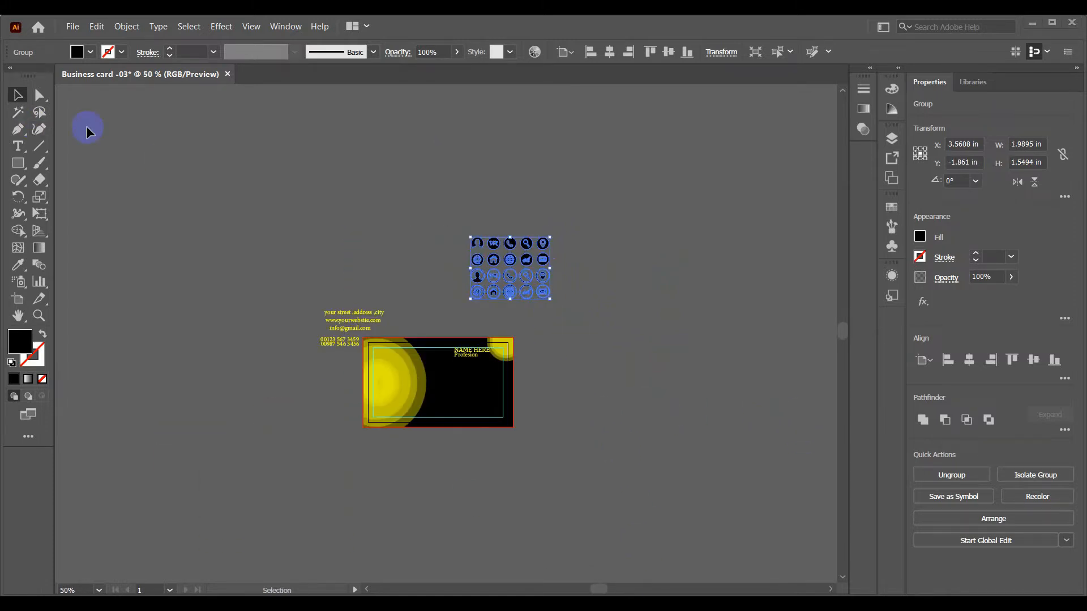
Ungroup the traced icon set and group the envelope icon's parts into one object
key(ctrl+equal)
key(ctrl+equal)
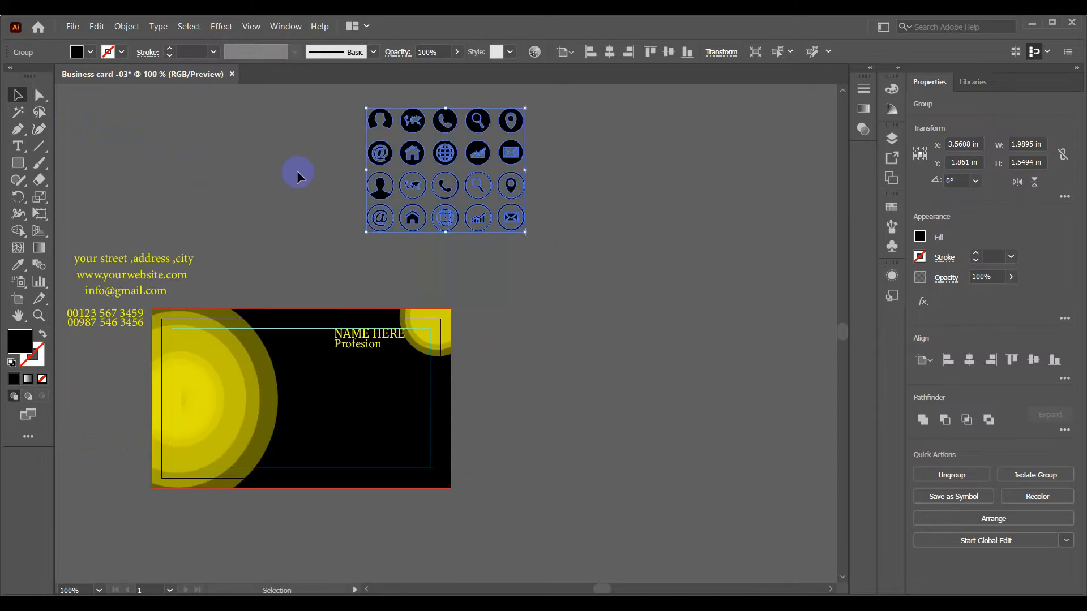
drag(514, 143, 567, 155)
right_click(567, 155)
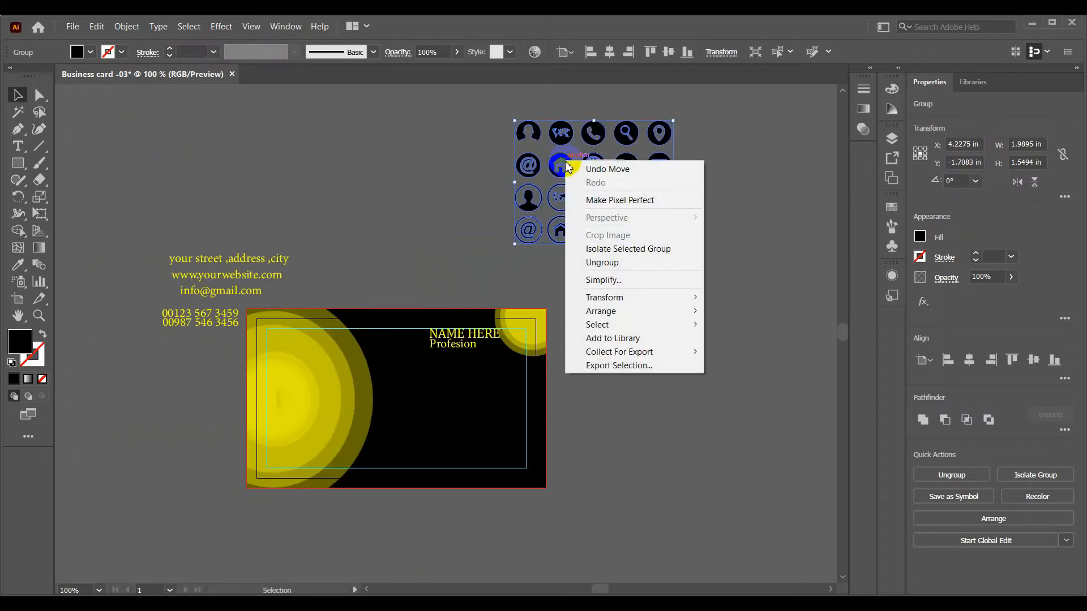
click(712, 241)
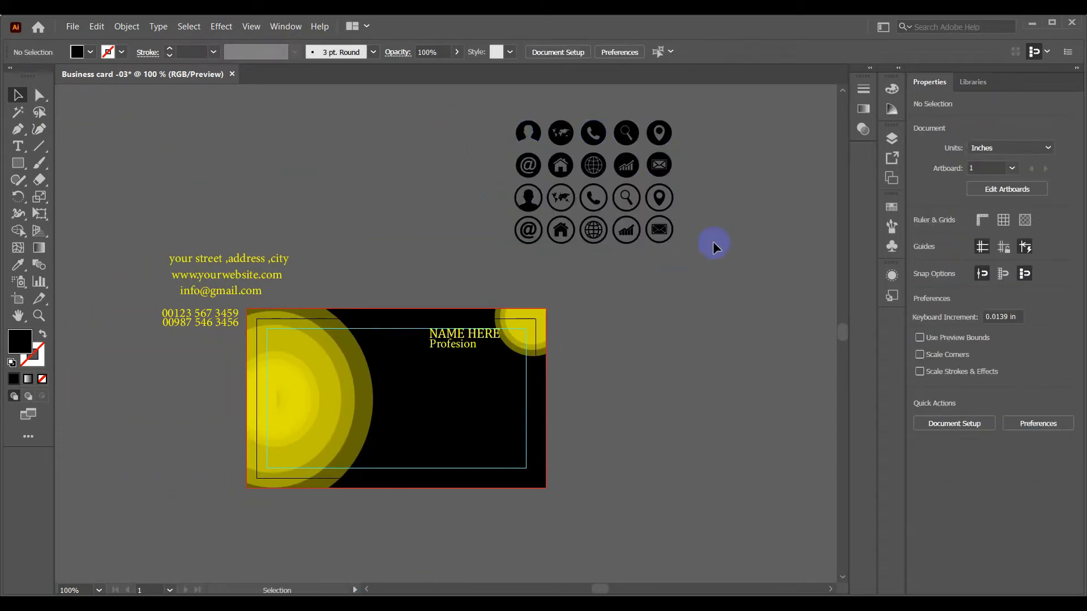
right_click(664, 232)
drag(659, 230, 747, 258)
click(672, 237)
click(655, 219)
right_click(655, 219)
click(695, 316)
click(658, 198)
Move the outlined location pin beside the envelope and the outlined globe below it
right_click(651, 199)
drag(651, 199, 668, 212)
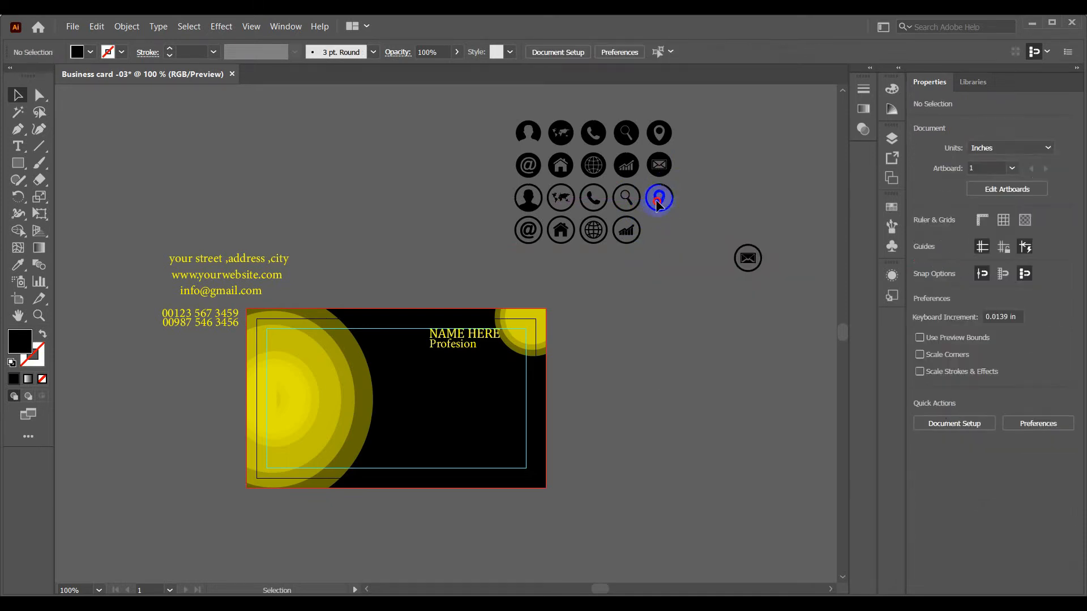
click(656, 204)
right_click(661, 195)
click(645, 249)
click(655, 213)
drag(657, 201, 747, 219)
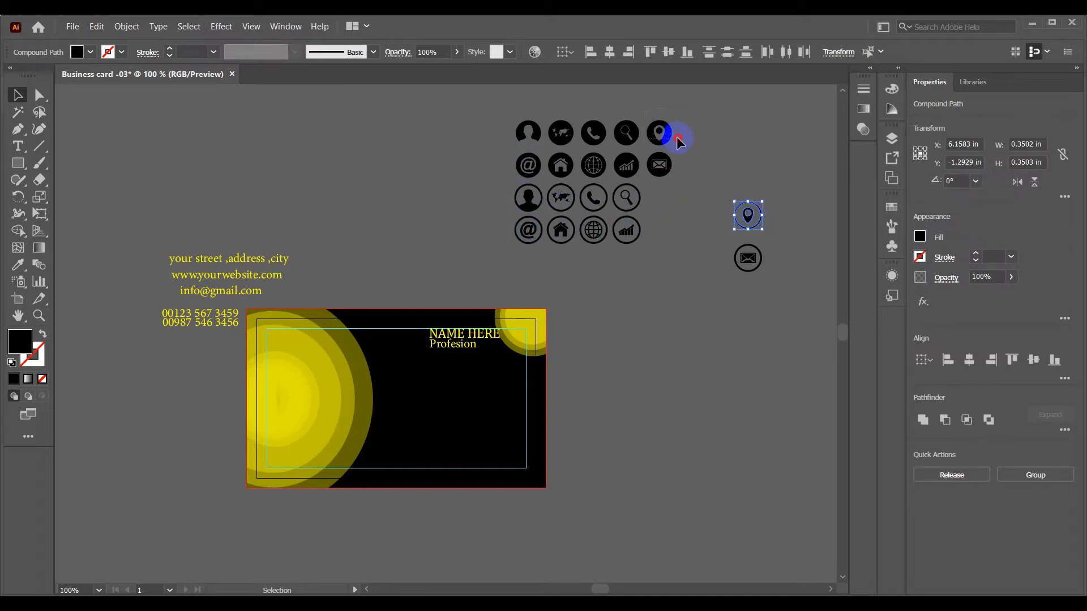
mouse_move(664, 136)
mouse_down()
mouse_move(765, 177)
mouse_move(660, 136)
mouse_up()
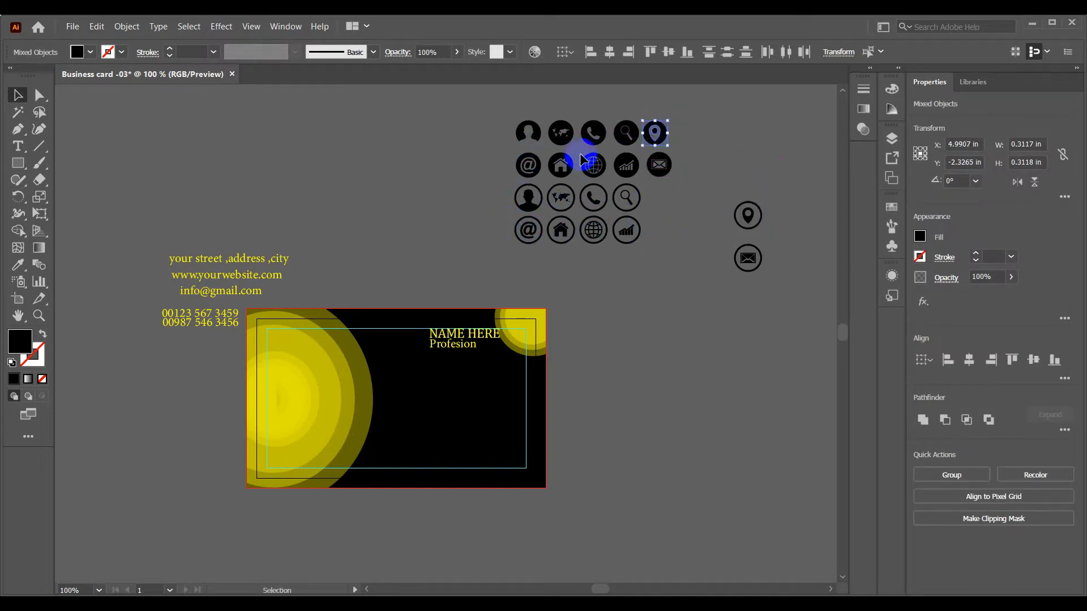
drag(592, 229, 755, 291)
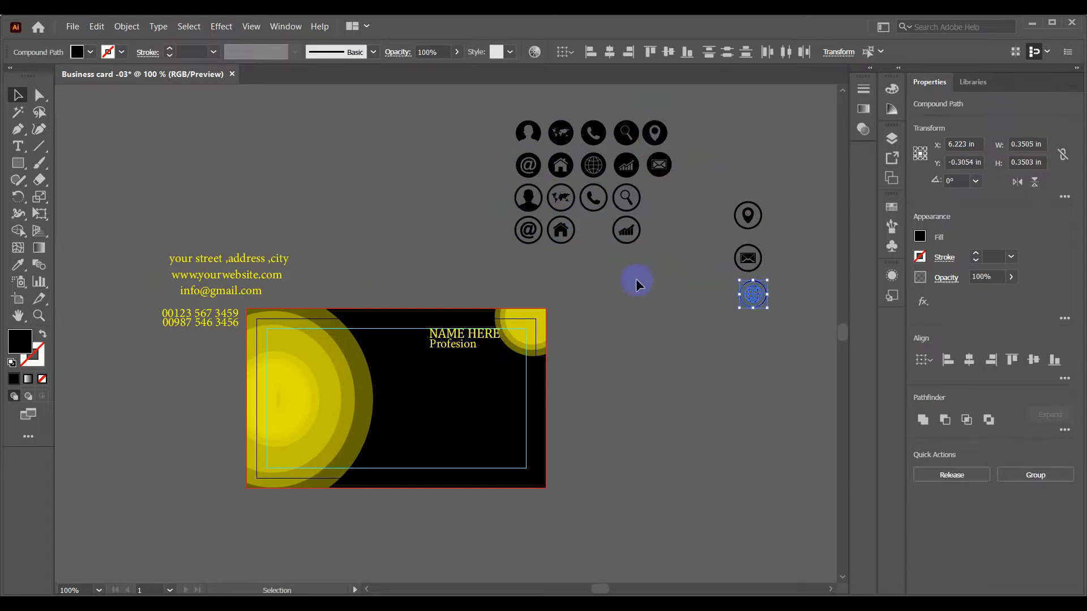
click(435, 596)
scroll(446, 524, down, 5)
Place the social-media logo sheet from the folder into the document beside the card
drag(565, 325, 575, 181)
scroll(395, 444, up, 5)
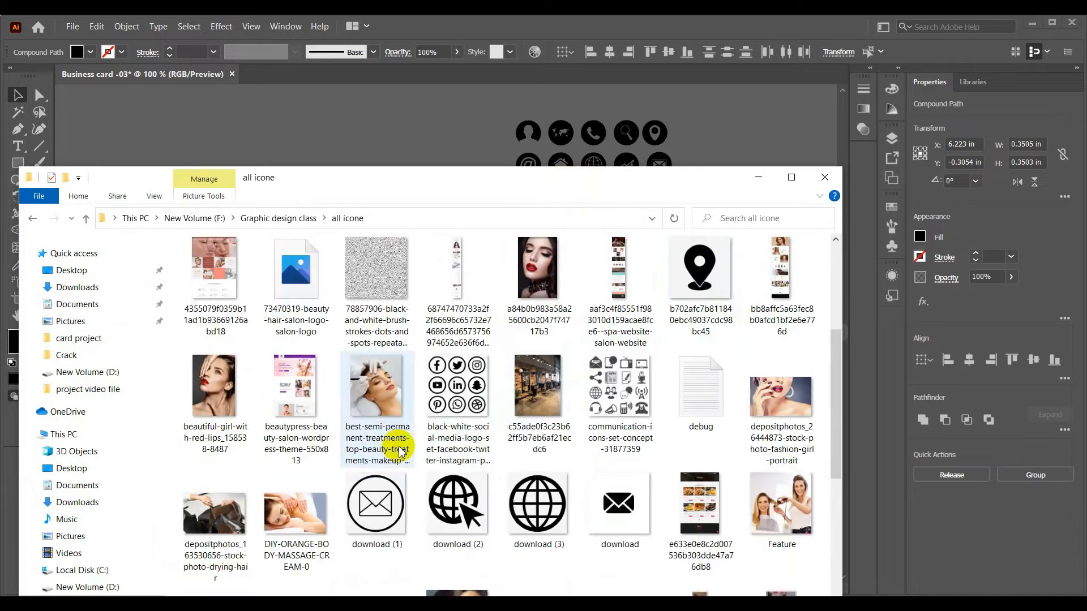
drag(483, 435, 422, 138)
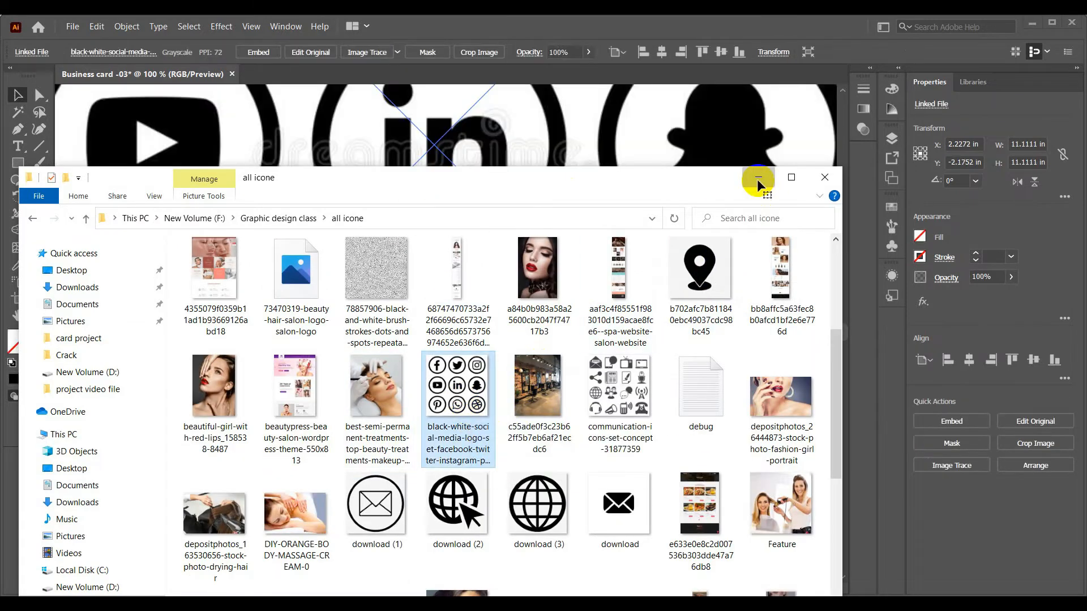
click(758, 177)
key(ctrl+minus)
key(ctrl+minus)
key(ctrl+minus)
drag(495, 344, 643, 387)
Image Trace the logo sheet, expand it to vectors and scale the group down
click(286, 27)
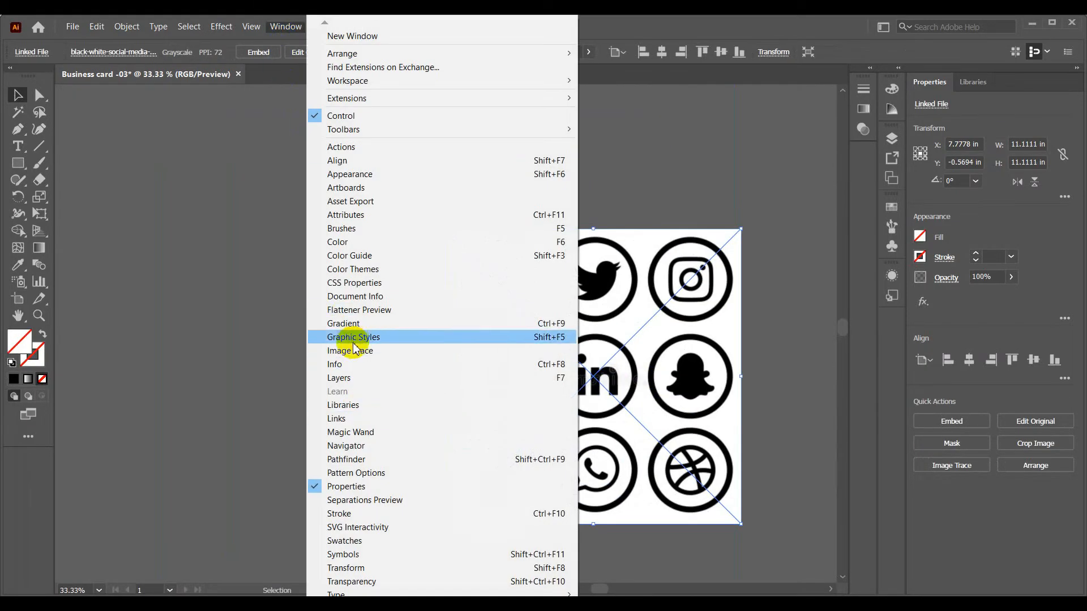
click(362, 337)
click(180, 494)
click(367, 50)
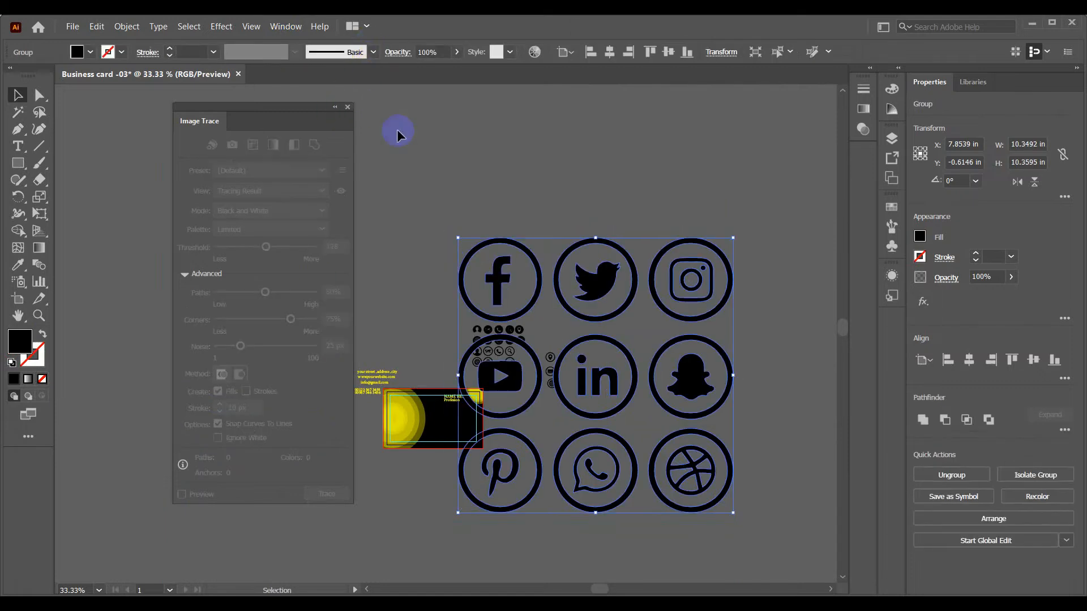
click(347, 107)
mouse_move(733, 514)
mouse_down()
mouse_move(669, 468)
mouse_move(636, 413)
mouse_up()
Ungroup the traced logos and delete the eight unwanted ones, keeping only WhatsApp
right_click(642, 261)
drag(596, 379, 558, 416)
click(654, 365)
right_click(644, 291)
drag(562, 213, 694, 301)
key(Delete)
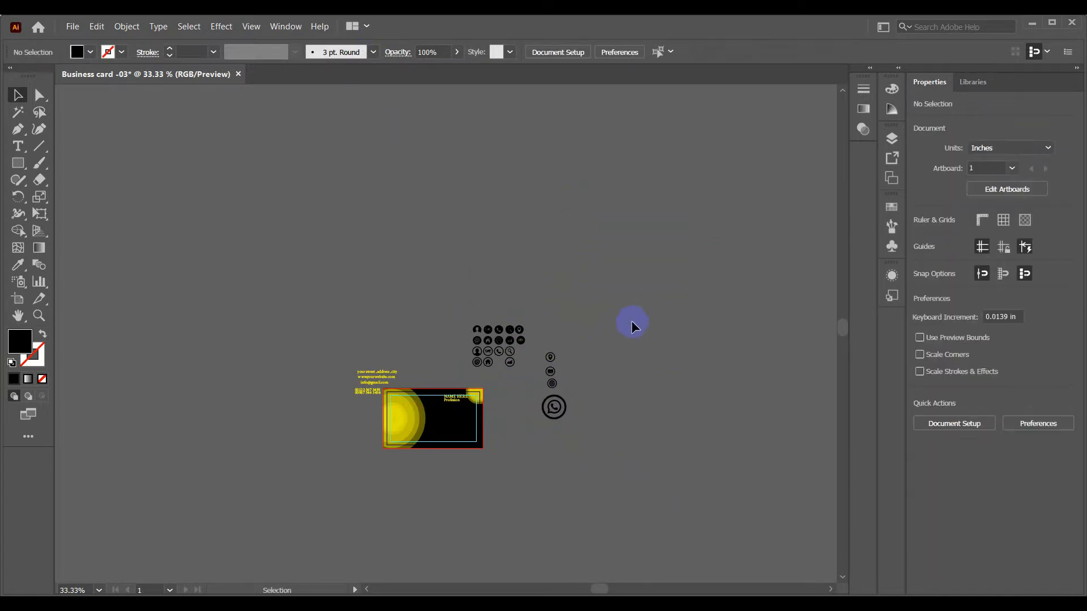
Shrink the WhatsApp icon to match the other contact icons
key(ctrl+1)
scroll(643, 292, down, 3)
click(746, 409)
drag(809, 441, 788, 423)
key(shift+Up)
key(shift+Up)
key(shift+Up)
key(shift+Up)
key(shift+Up)
click(776, 457)
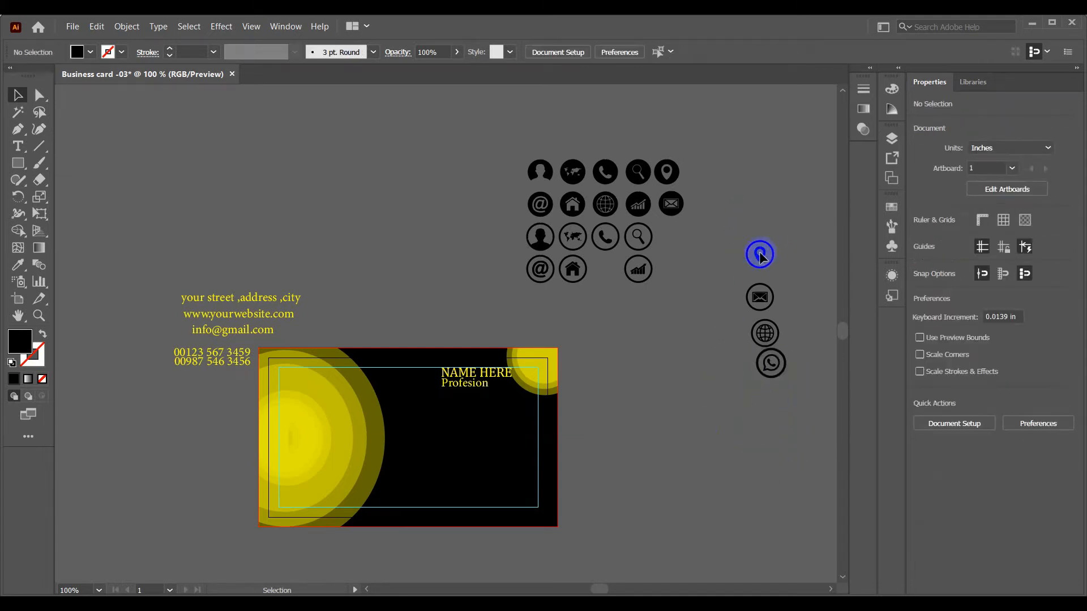
Nudge the pin and envelope into line and make the globe a compound path
drag(737, 228, 773, 269)
key(shift+Right)
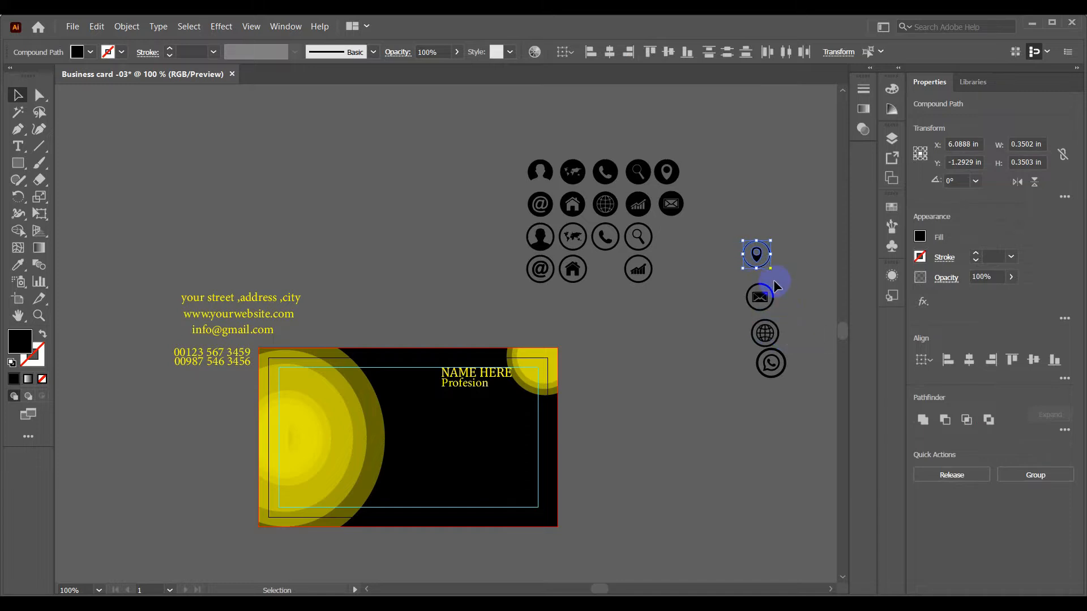
click(771, 291)
key(shift+Up)
key(shift+Up)
right_click(770, 331)
click(803, 369)
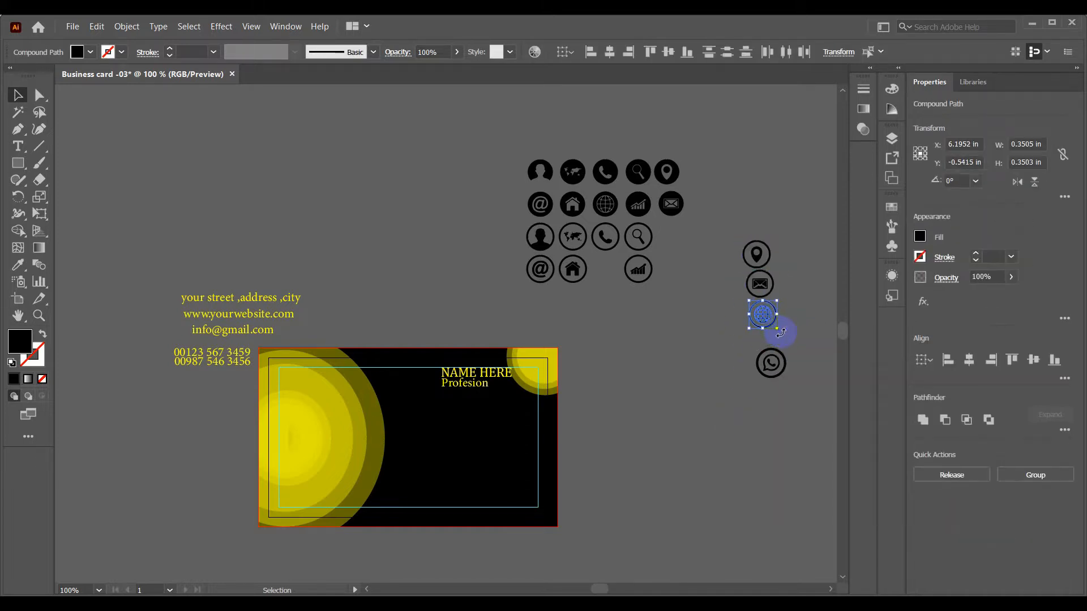
Move the WhatsApp icon to the top of the icon column and select all four
click(771, 363)
drag(771, 363, 754, 223)
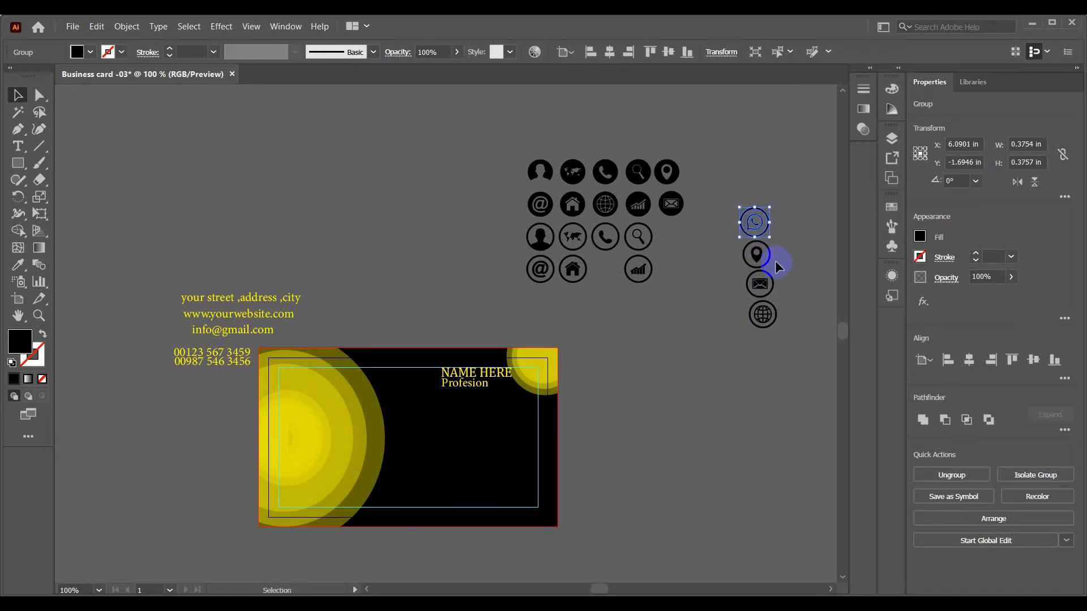
click(787, 340)
drag(779, 359, 733, 210)
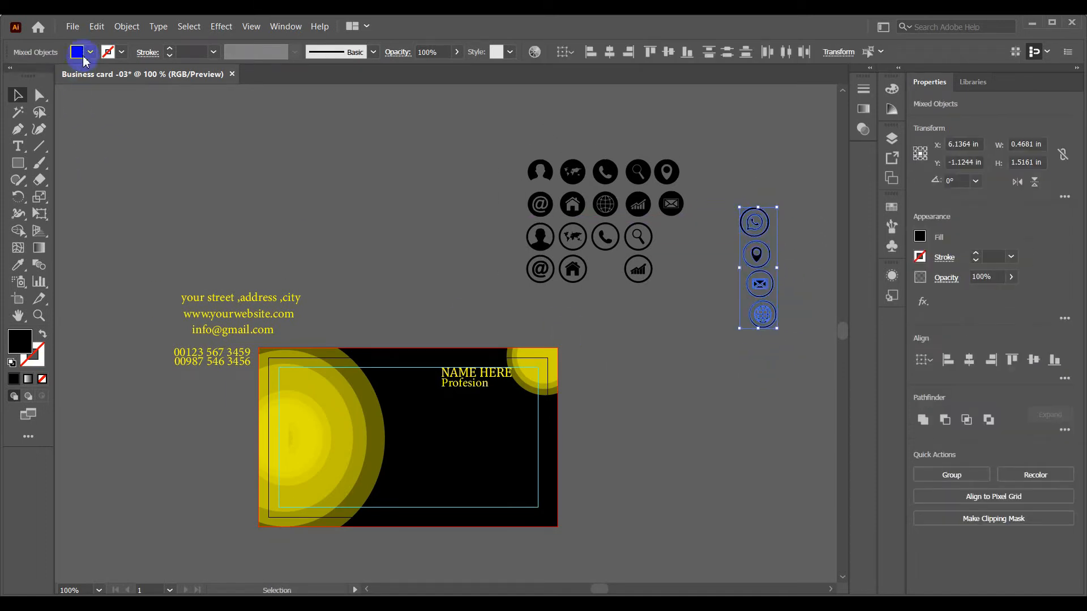
Enlarge the yellow location-pin icon to about 0.35 in so it matches the others
click(174, 289)
key(v)
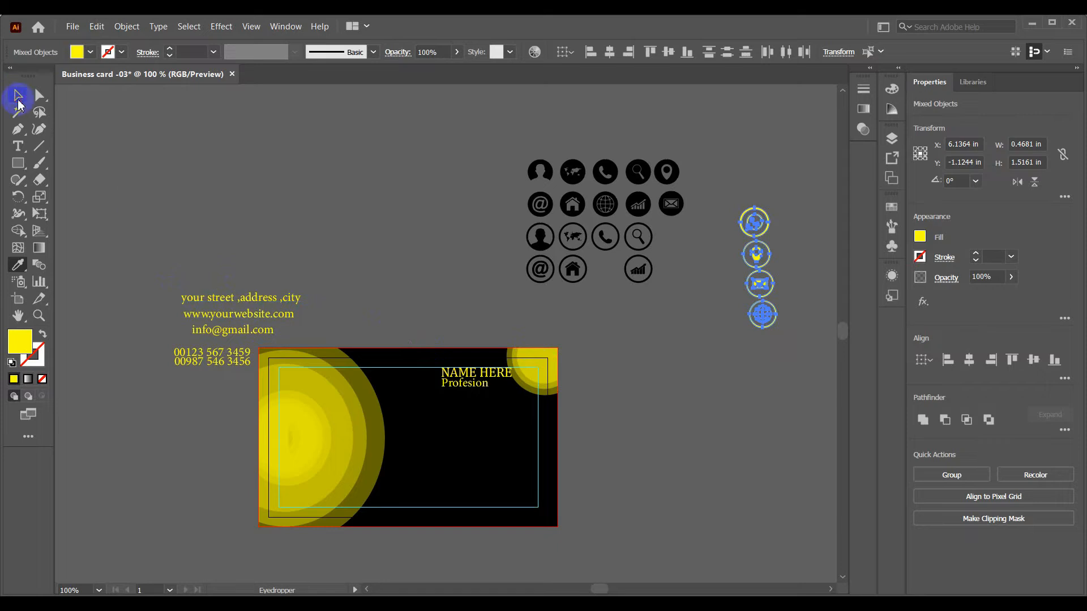
click(623, 339)
drag(732, 169, 797, 355)
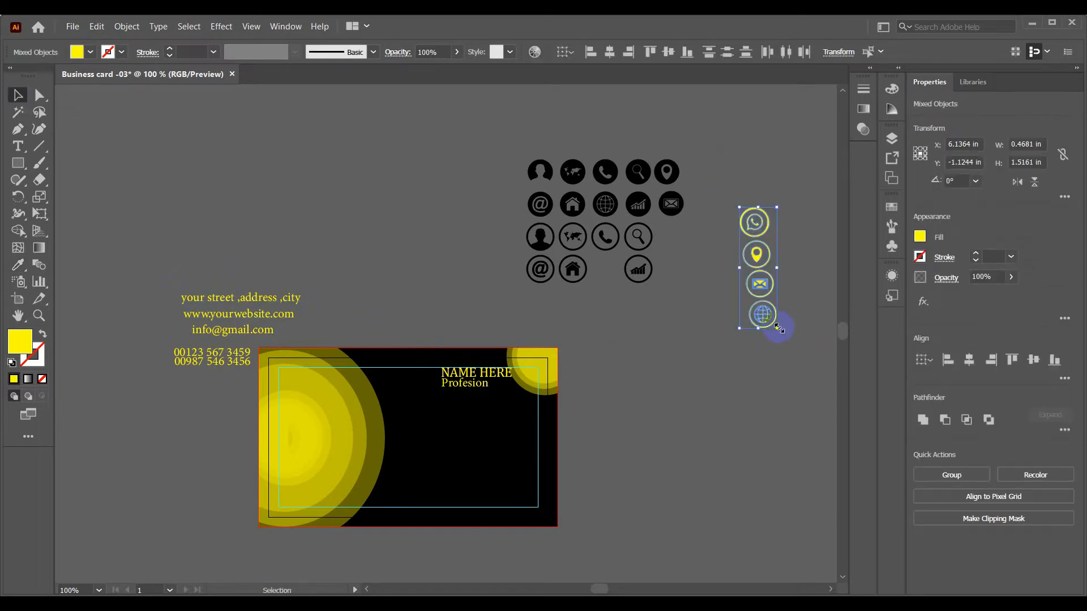
click(769, 222)
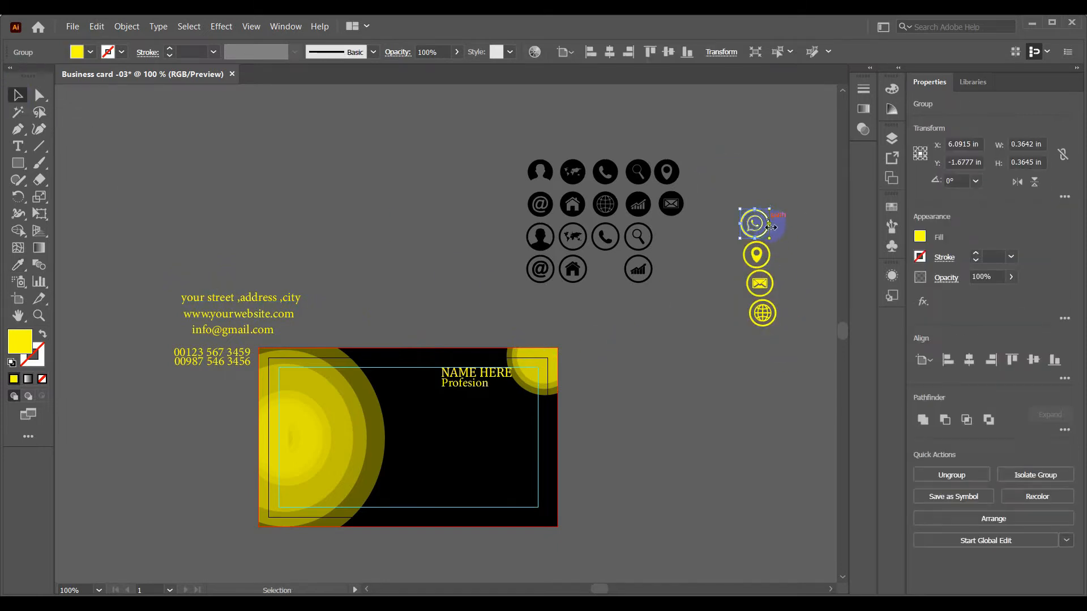
click(770, 263)
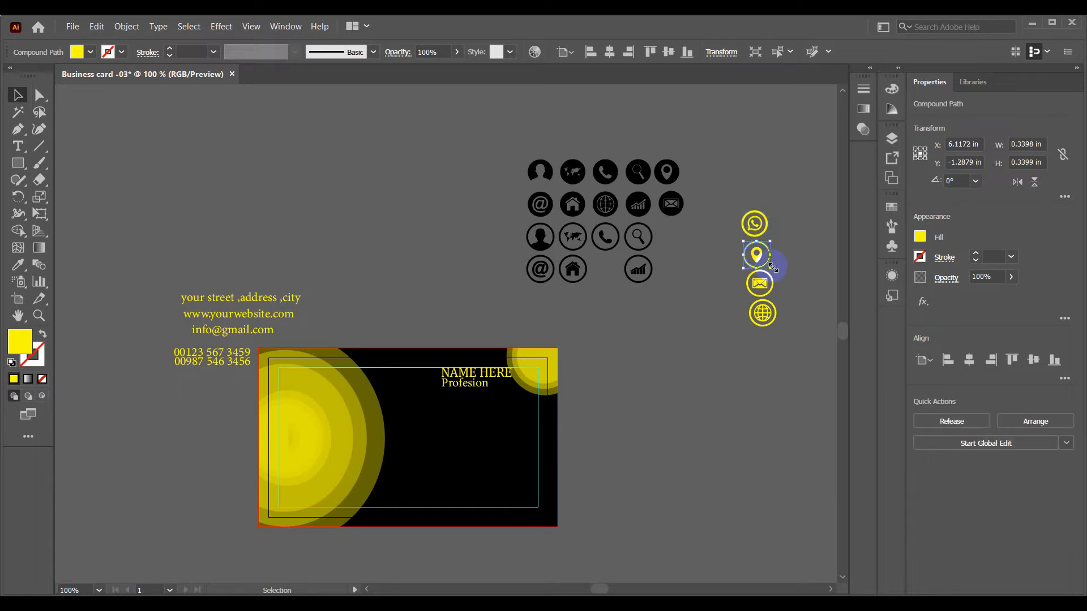
drag(777, 269, 773, 268)
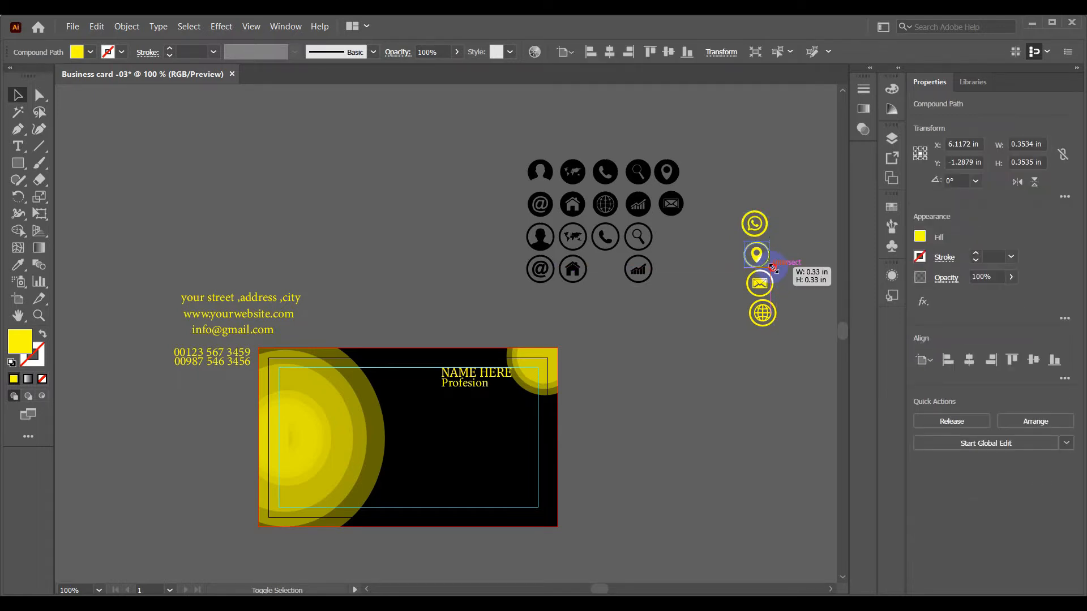
click(760, 272)
Reposition the four-icon column just right of the card and select the envelope
drag(773, 227, 758, 317)
drag(757, 249, 695, 328)
scroll(643, 310, down, 2)
click(701, 342)
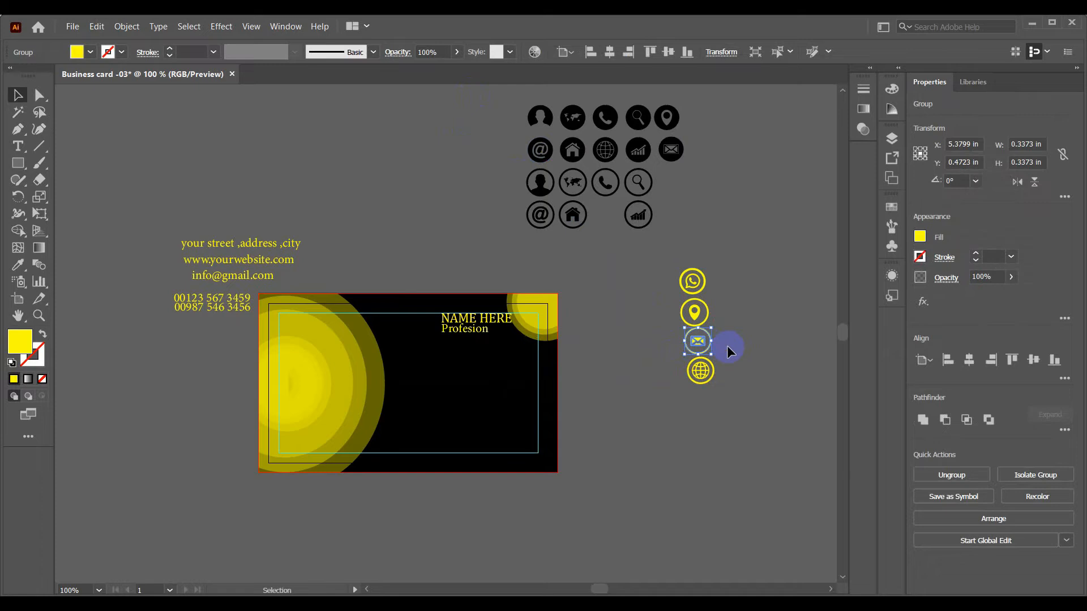
Replace the envelope with the @ icon, coloured WhatsApp yellow, in the contact column
key(Delete)
click(546, 224)
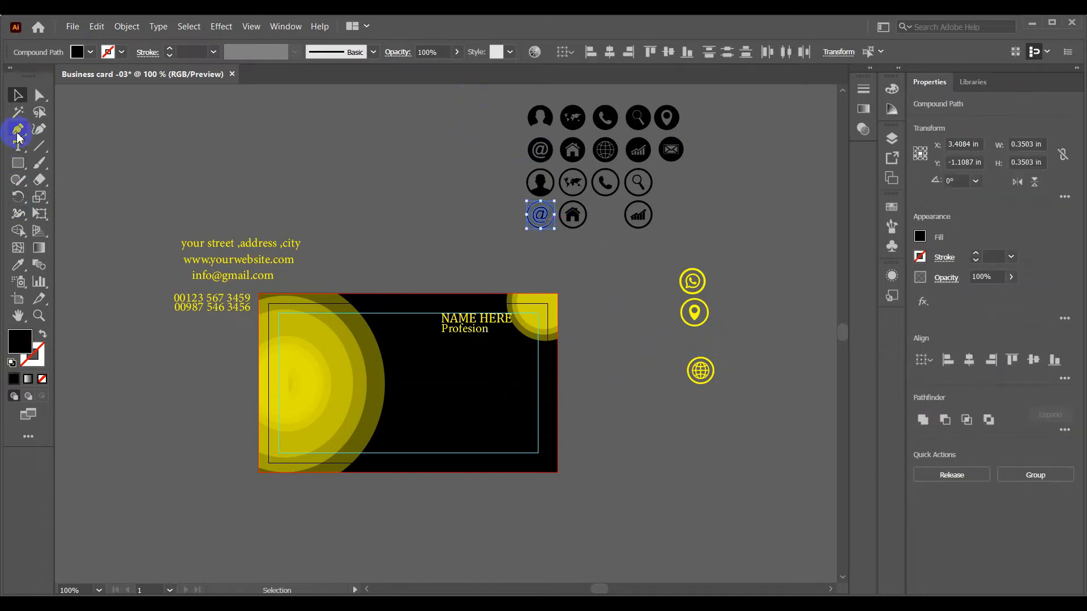
click(19, 265)
click(681, 285)
drag(542, 220, 696, 341)
Replace the globe with a yellow world-map icon below the column
key(Delete)
click(563, 173)
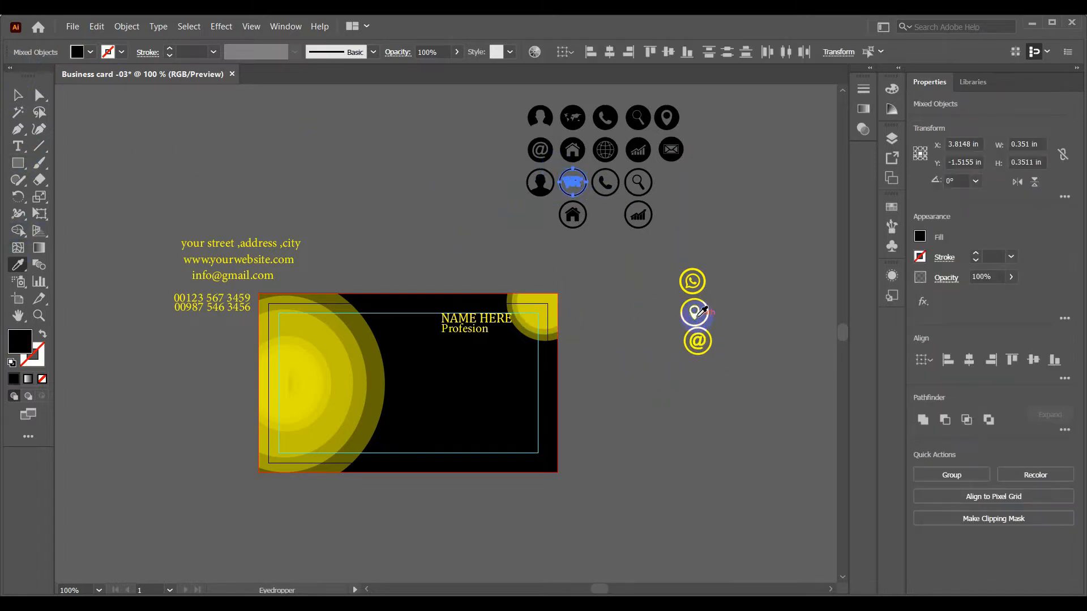
click(701, 312)
key(v)
drag(572, 182, 700, 378)
click(730, 399)
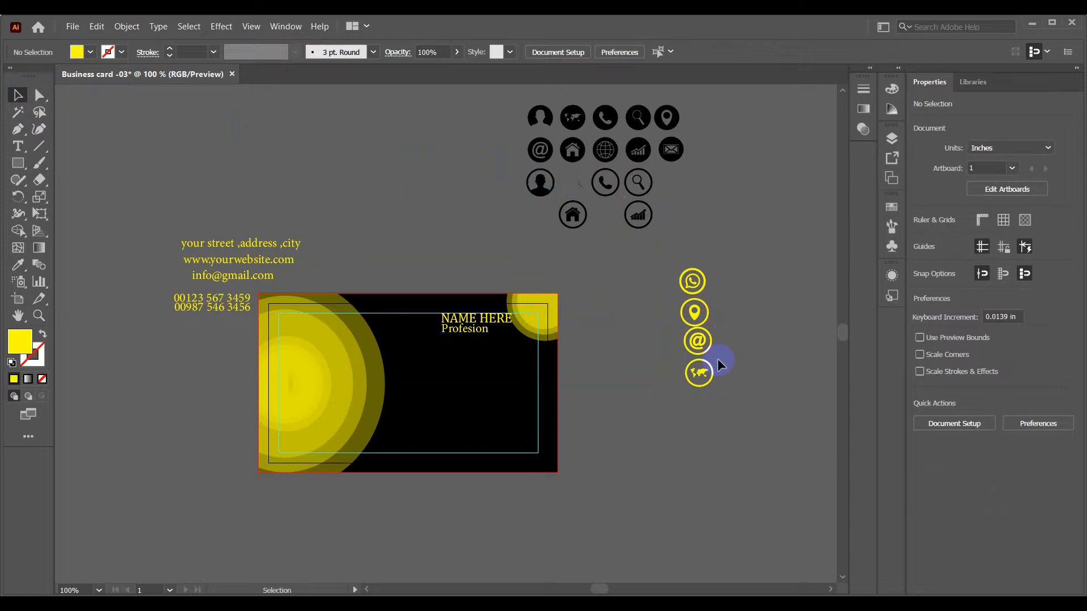
Delete the leftover black icon grid
drag(659, 242, 521, 99)
key(Delete)
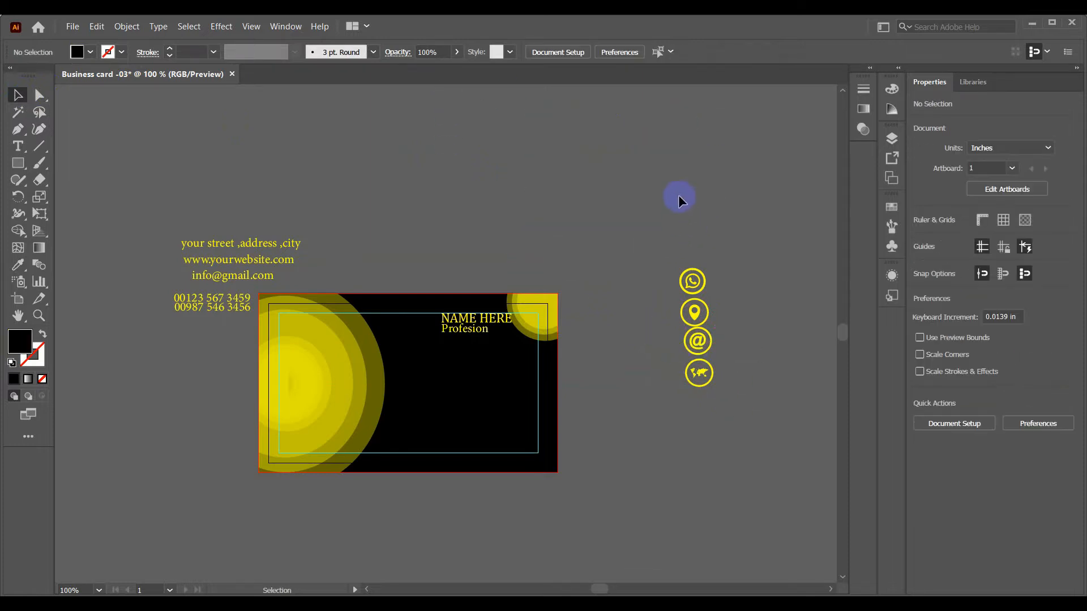
drag(720, 444, 699, 271)
drag(711, 389, 707, 354)
Shrink the icon column and nudge it left and down onto the card
scroll(563, 452, down, 3)
key(ctrl+plus)
click(366, 590)
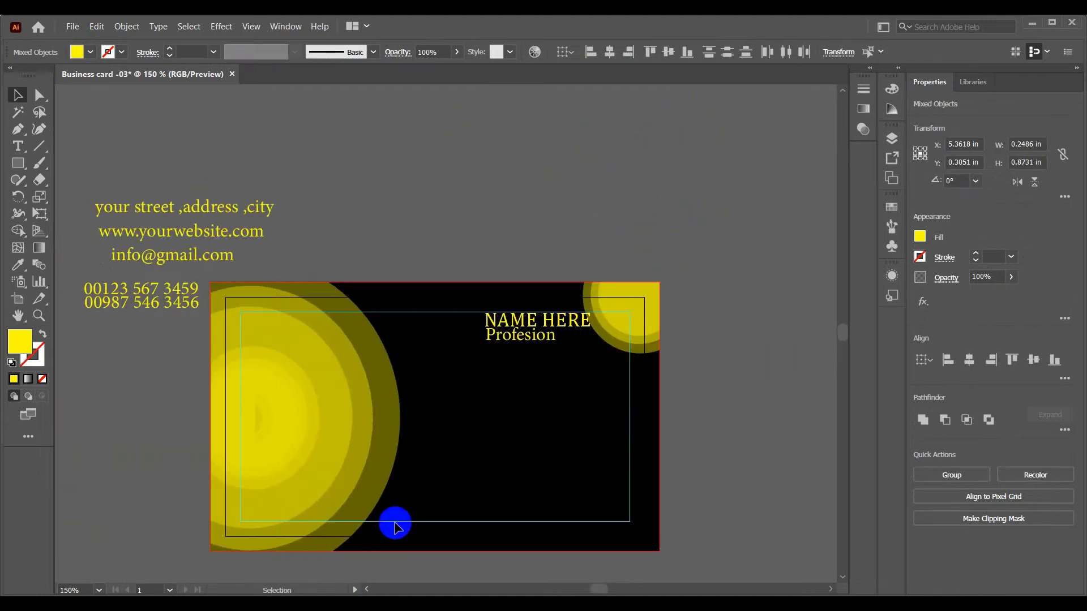
scroll(824, 583, down, 3)
click(830, 589)
key(shift+Left)
key(shift+Left)
key(shift+Left)
key(shift+Left)
key(shift+Left)
key(shift+Left)
key(shift+Left)
key(shift+Left)
key(shift+Left)
key(shift+Left)
key(shift+Left)
key(shift+Left)
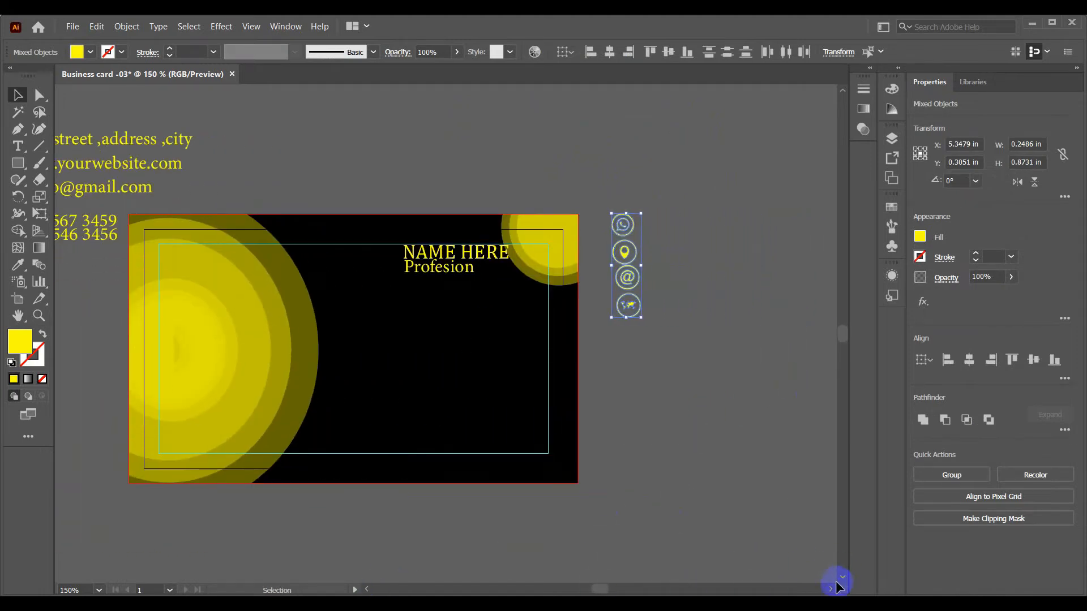
key(Down)
key(shift+Down)
key(shift+Down)
key(shift+Down)
key(shift+Down)
key(shift+Down)
key(shift+Left)
key(shift+Left)
key(shift+Left)
key(shift+Left)
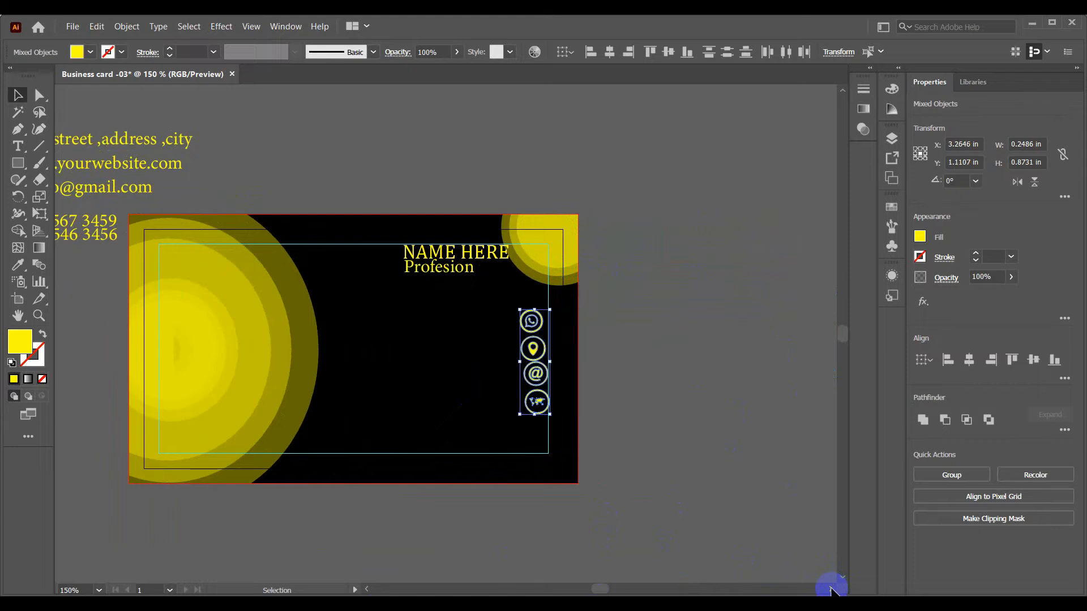
Select all four icons and align them along their right edges
click(759, 437)
click(541, 325)
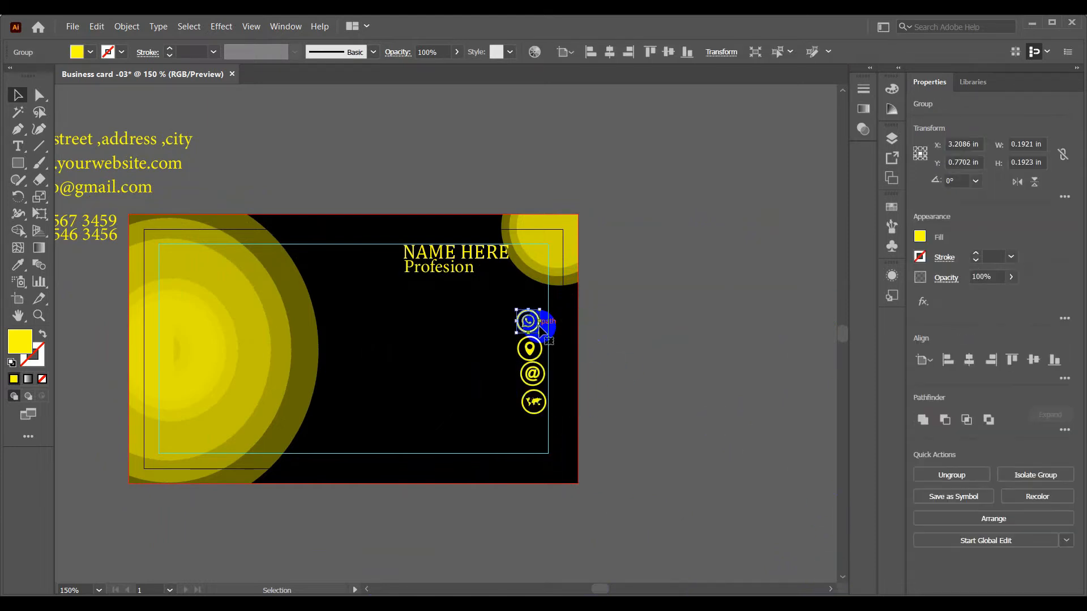
click(613, 348)
drag(511, 301, 536, 402)
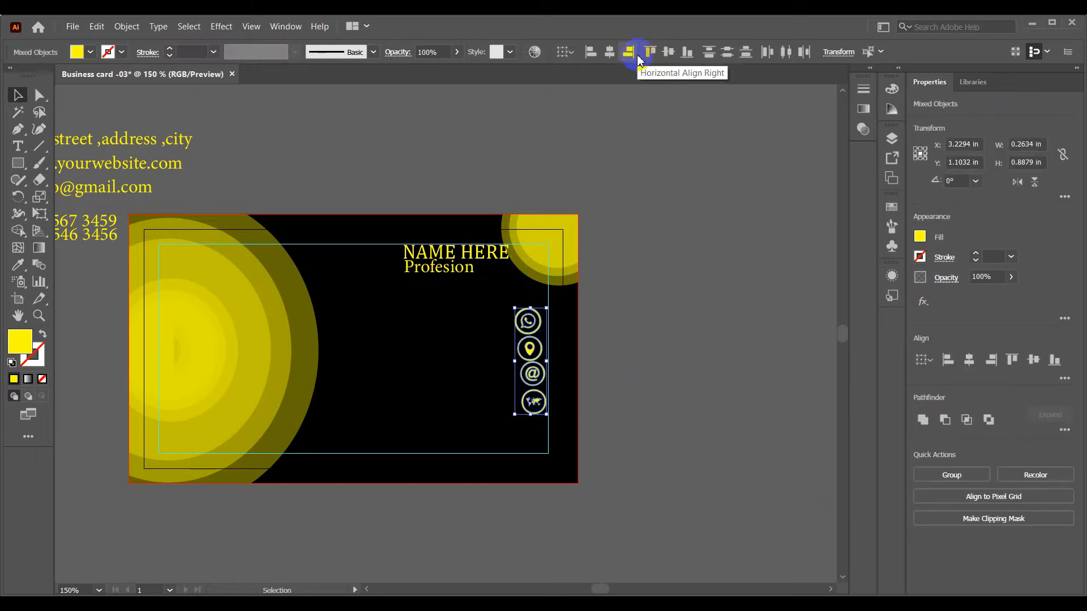
click(630, 58)
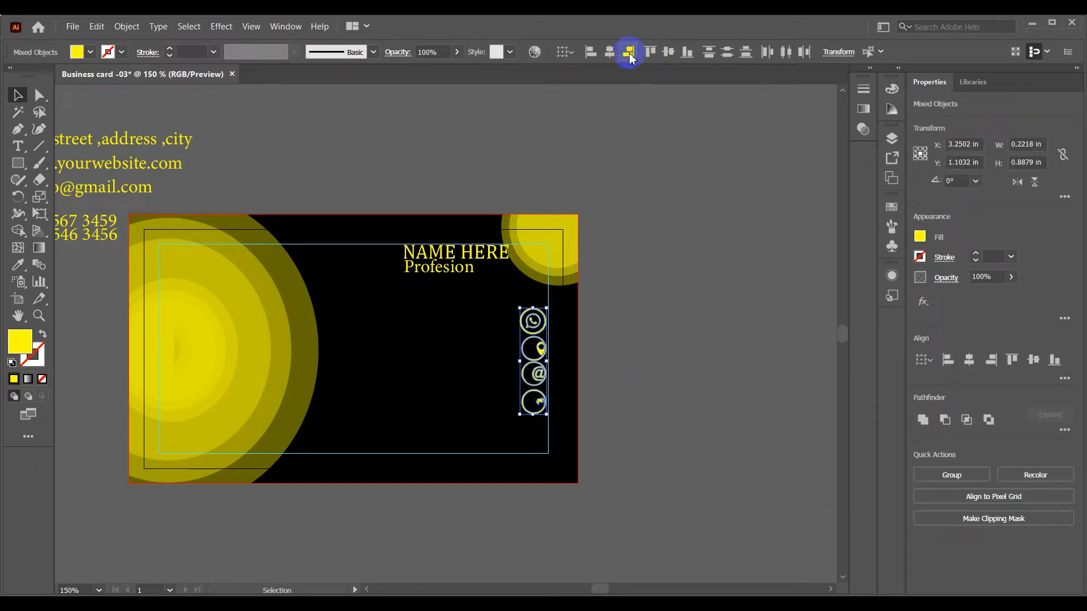
Check the pin, @ and world-map icons, selecting the bottom icon's circle and glyph together
click(558, 340)
click(542, 352)
click(538, 376)
click(534, 371)
click(538, 400)
click(535, 401)
click(631, 400)
click(534, 402)
click(600, 406)
click(541, 402)
click(603, 402)
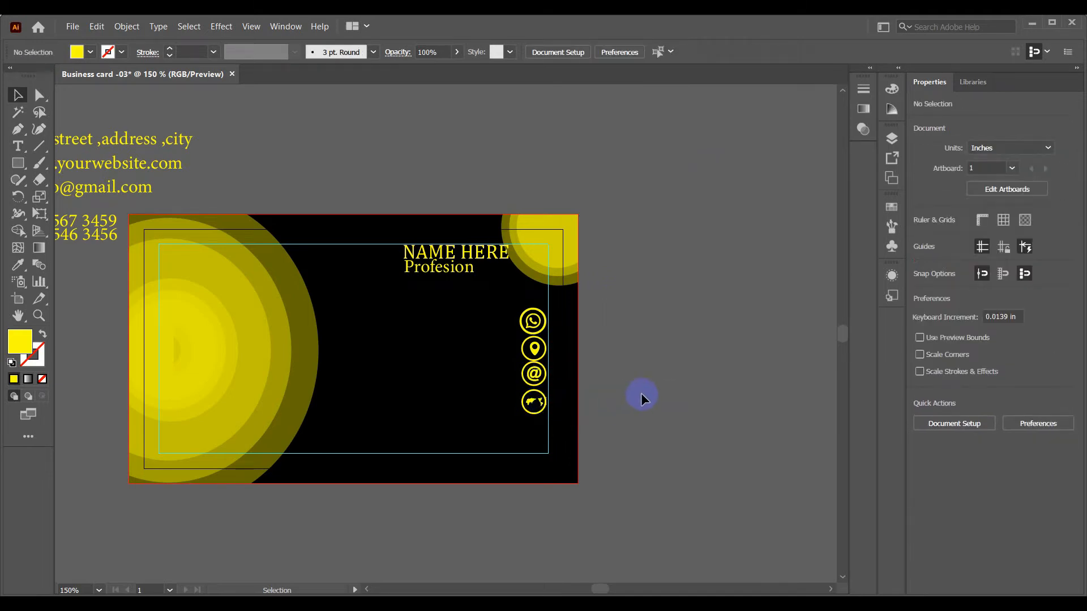
drag(516, 399, 539, 414)
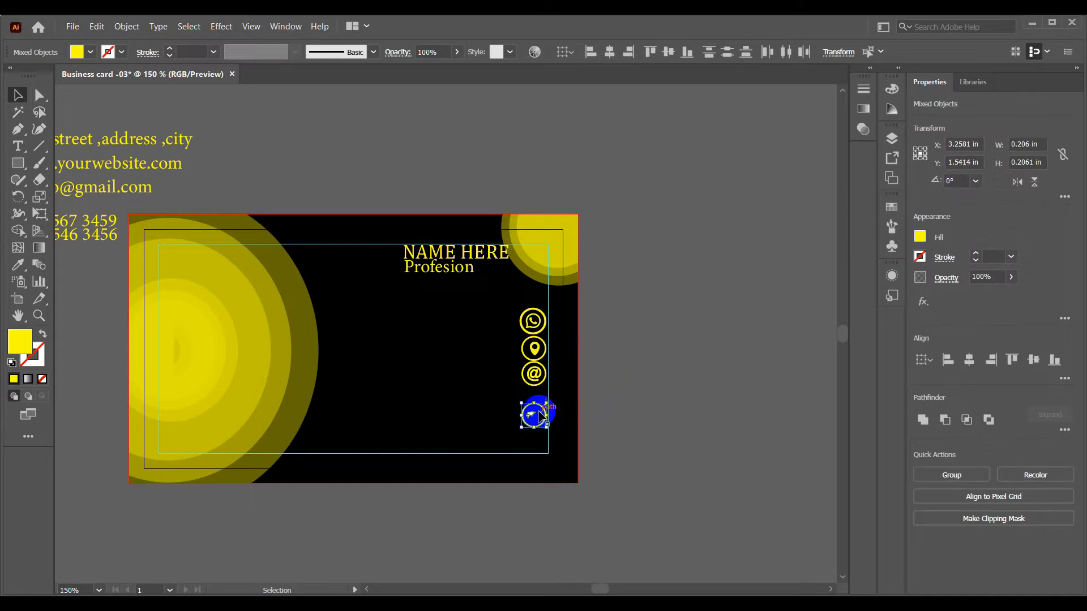
Nudge the @ icon down to even out the icon spacing
click(542, 384)
key(Down)
key(Down)
click(544, 400)
key(Delete)
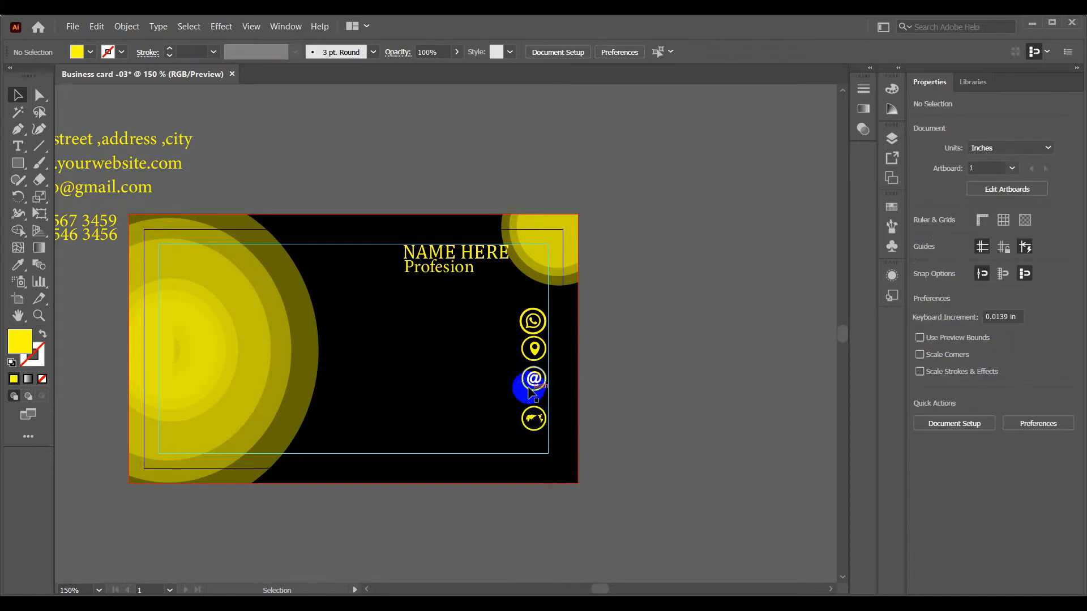
click(534, 376)
right_click(535, 378)
click(551, 388)
click(534, 378)
key(Down)
key(Down)
key(Down)
key(Down)
key(Down)
key(Down)
key(Down)
key(Down)
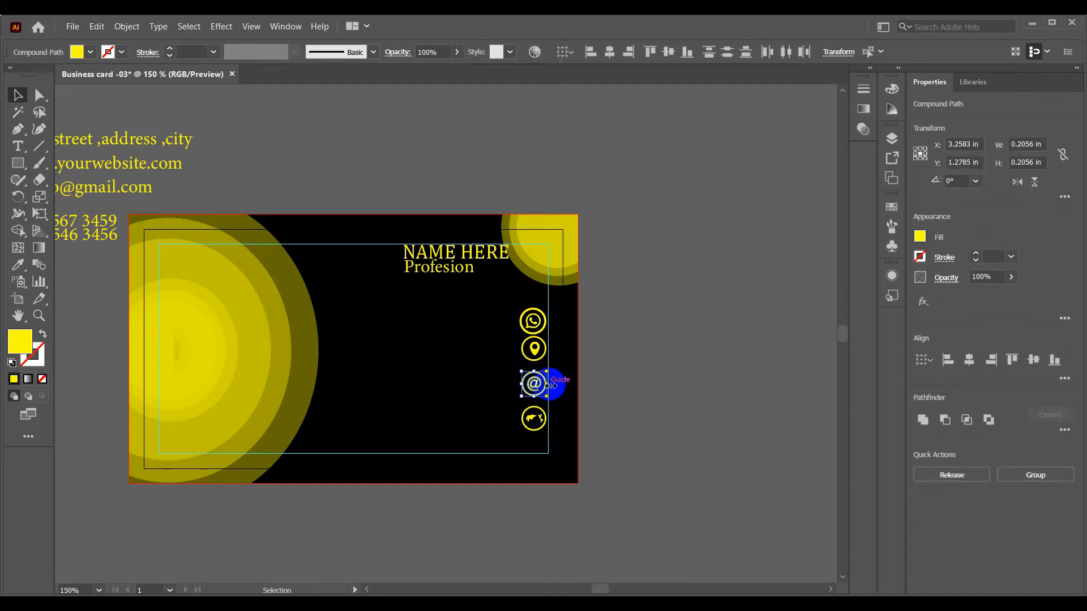
Shift the location pin slightly down and move the phone numbers beside the icons
click(496, 354)
drag(496, 354, 559, 357)
click(635, 353)
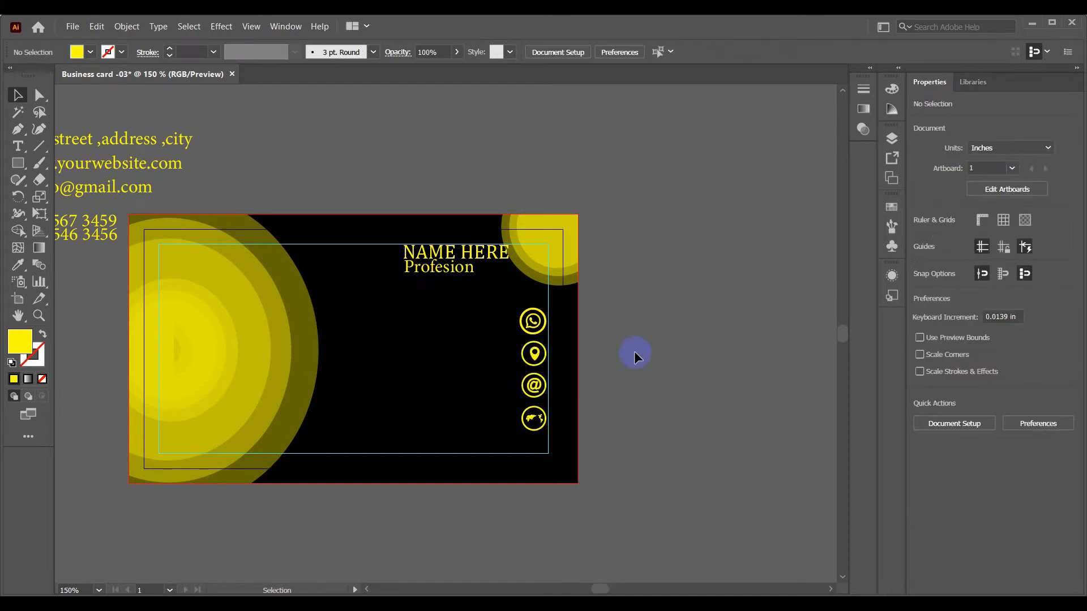
drag(88, 218, 473, 334)
Set the phone numbers to 10 pt and add a leading + before them
click(470, 334)
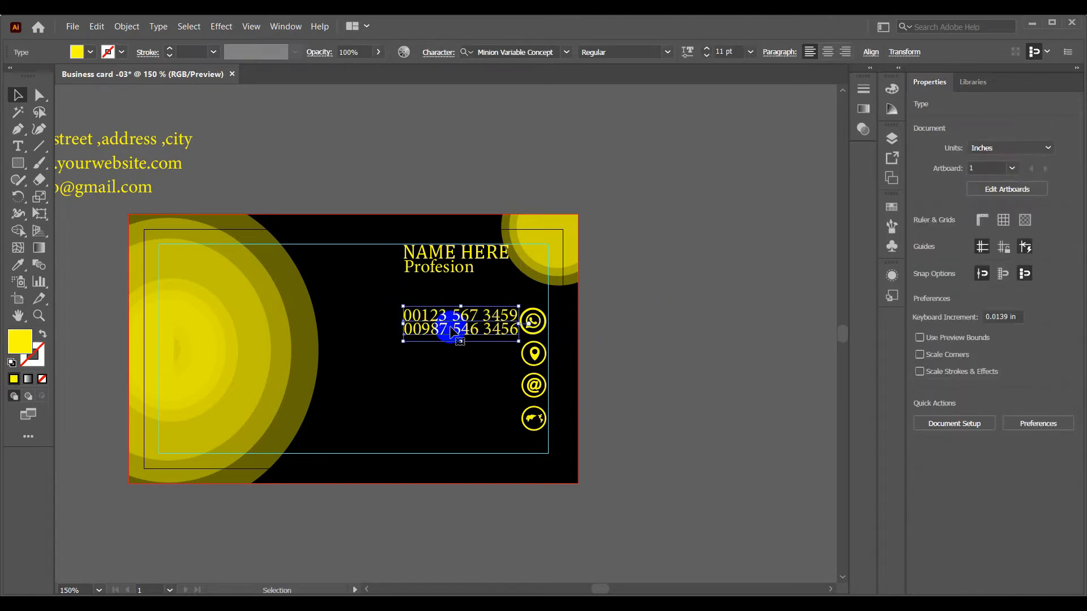
click(751, 52)
click(766, 149)
click(485, 328)
click(497, 316)
click(17, 145)
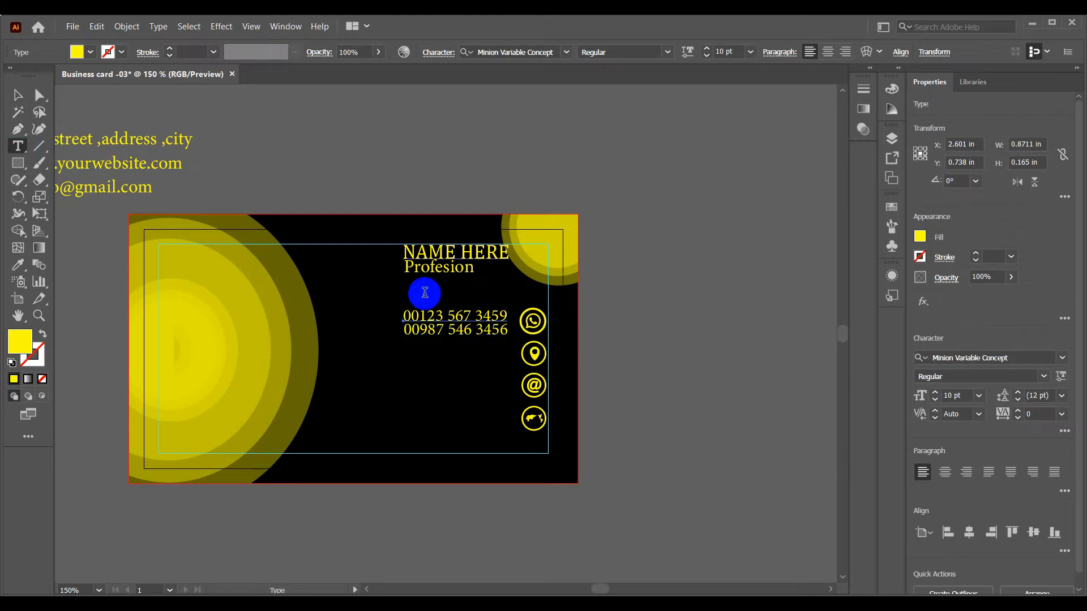
click(416, 319)
text(+)
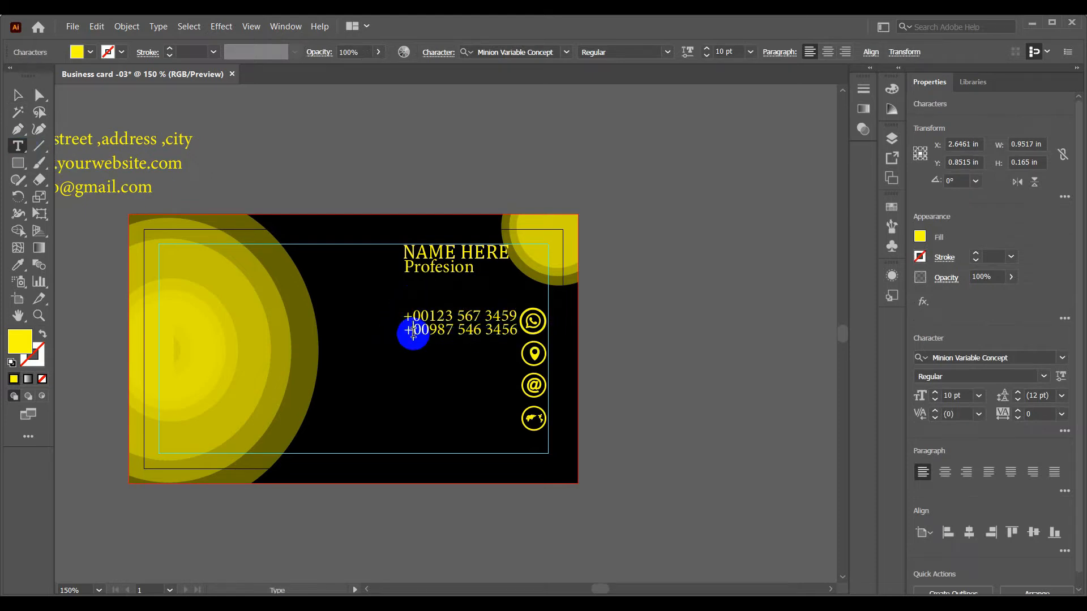
key(Escape)
click(485, 230)
Place the address, website and email lines beside their pin, world-map and @ icons
drag(116, 143, 439, 359)
drag(88, 173, 417, 419)
drag(130, 187, 427, 384)
scroll(602, 340, down, 2)
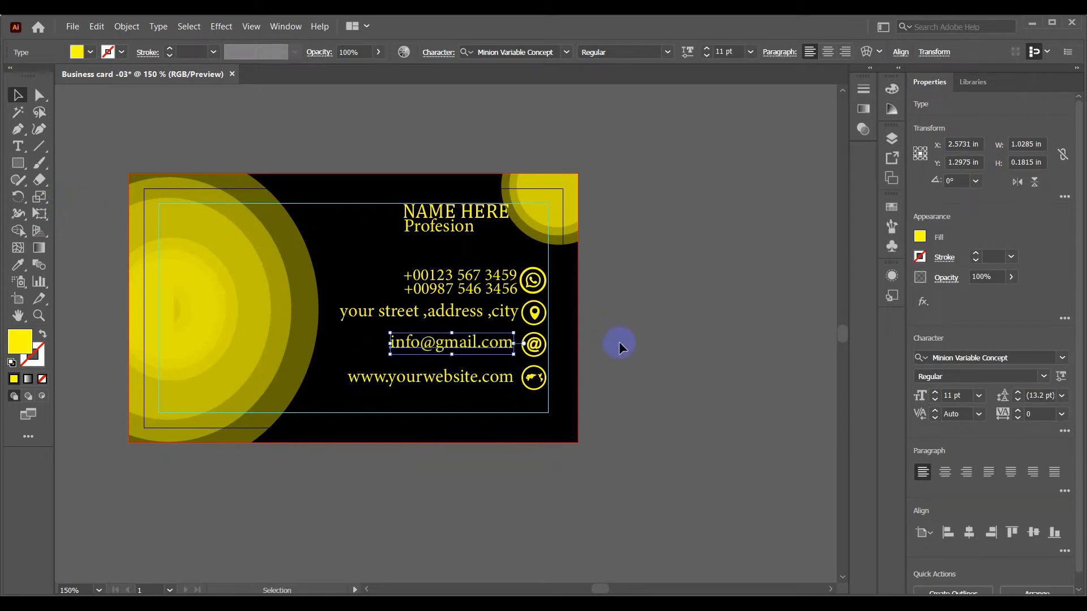
drag(502, 311, 499, 310)
click(644, 317)
click(396, 389)
click(737, 148)
drag(388, 261, 450, 389)
click(334, 321)
drag(410, 261, 426, 382)
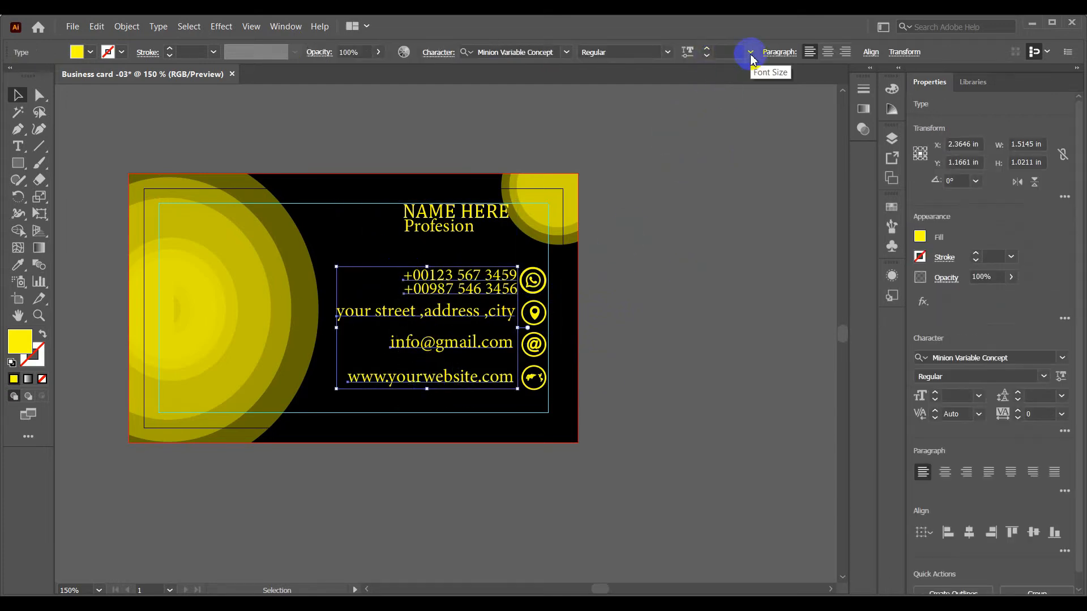
Set all the contact text lines to 10 pt
click(751, 53)
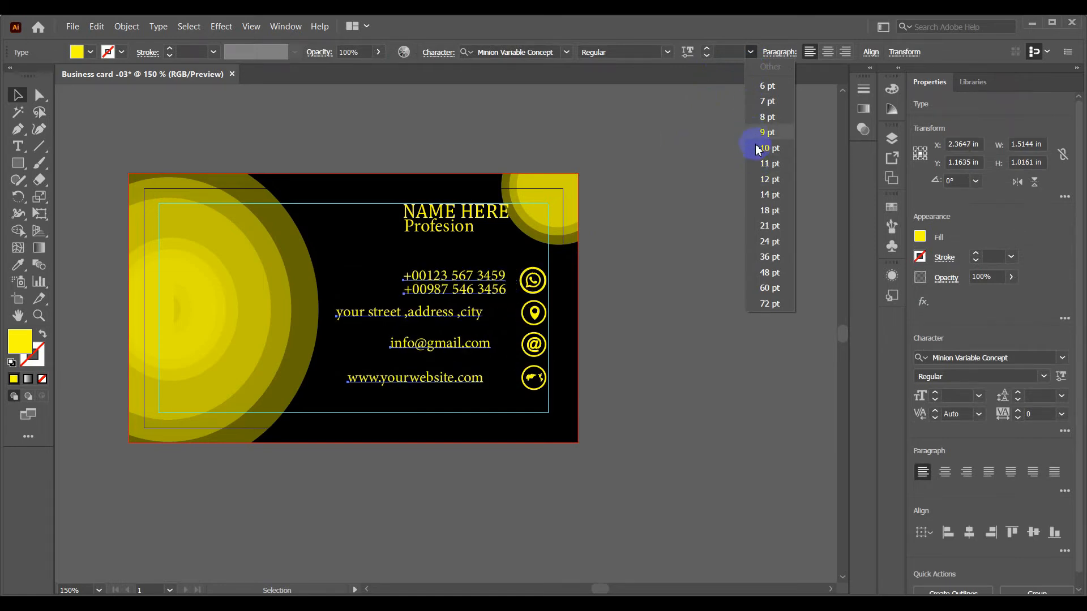
click(766, 148)
click(675, 244)
drag(397, 278, 424, 388)
click(752, 53)
click(757, 140)
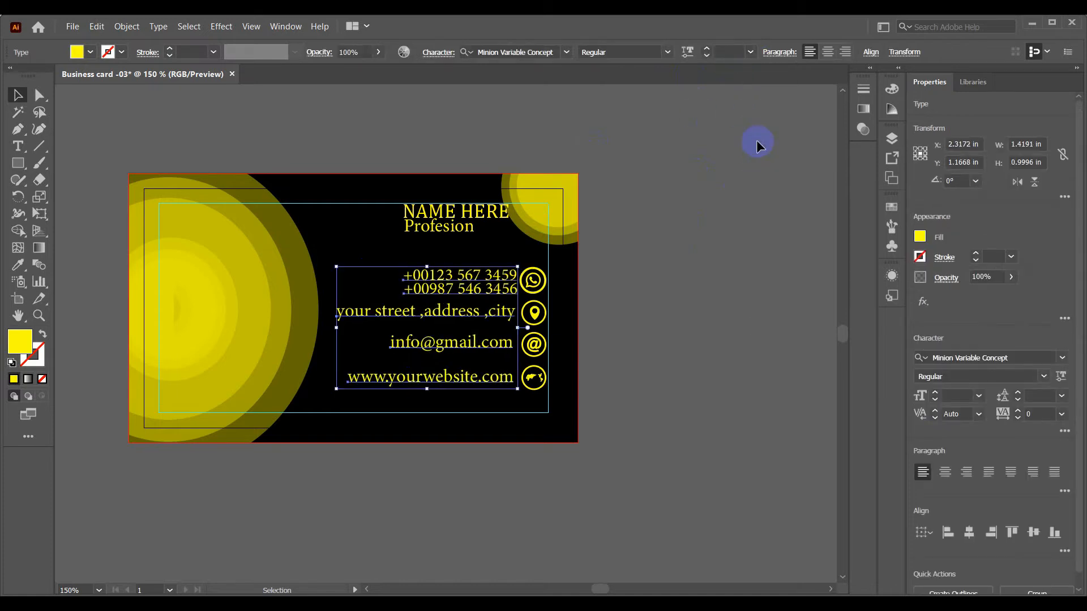
click(722, 51)
click(726, 89)
Nudge the phone and address lines into line and add a vertical guide beside the icons
click(473, 285)
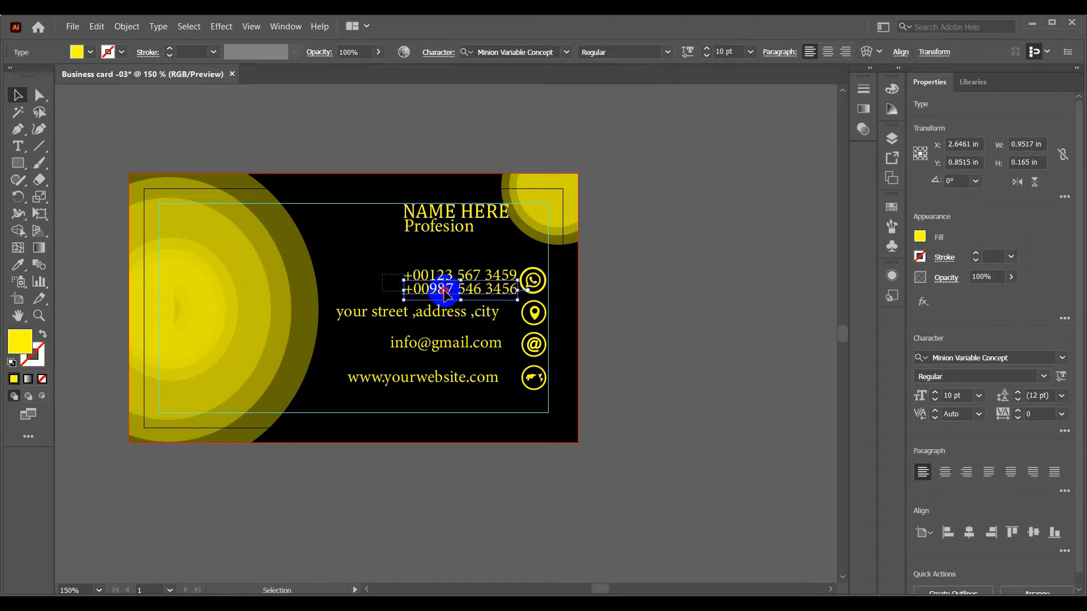
drag(437, 292, 429, 291)
click(488, 321)
click(485, 317)
key(Right)
key(Right)
key(Right)
key(Right)
key(Right)
key(Right)
key(Right)
key(Right)
key(Right)
key(Right)
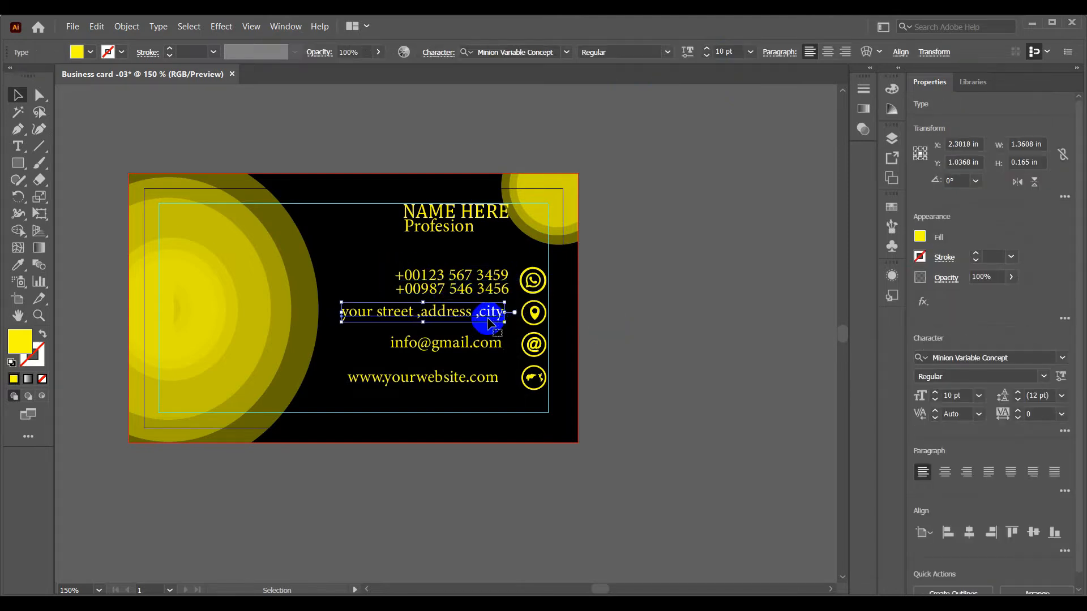
click(83, 291)
key(ctrl+r)
drag(60, 260, 531, 394)
Move the four icons slightly down and shift NAME HERE slightly left
click(617, 373)
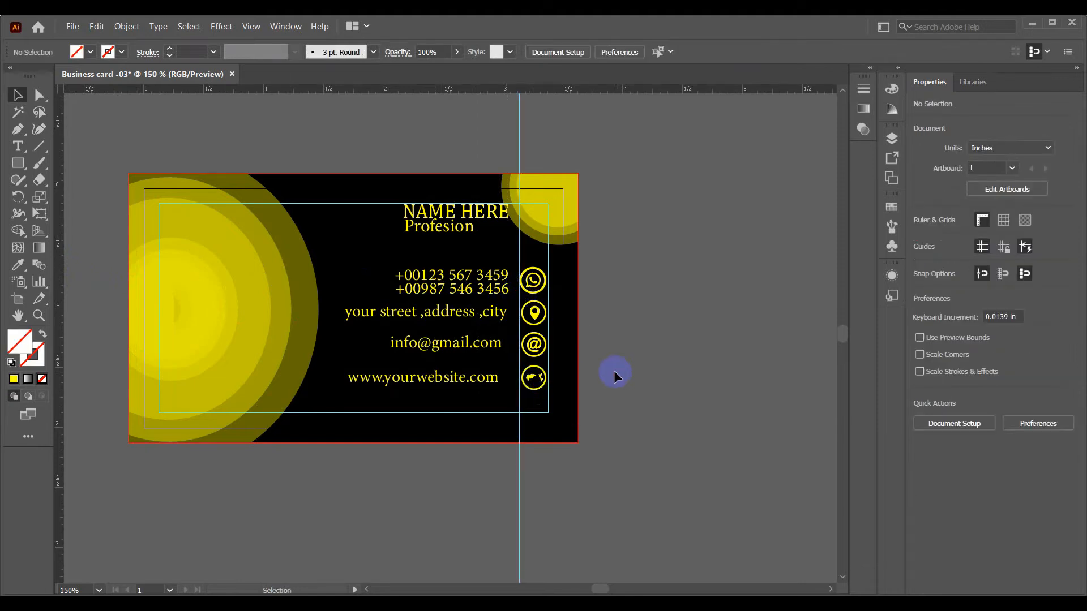
drag(519, 250, 542, 397)
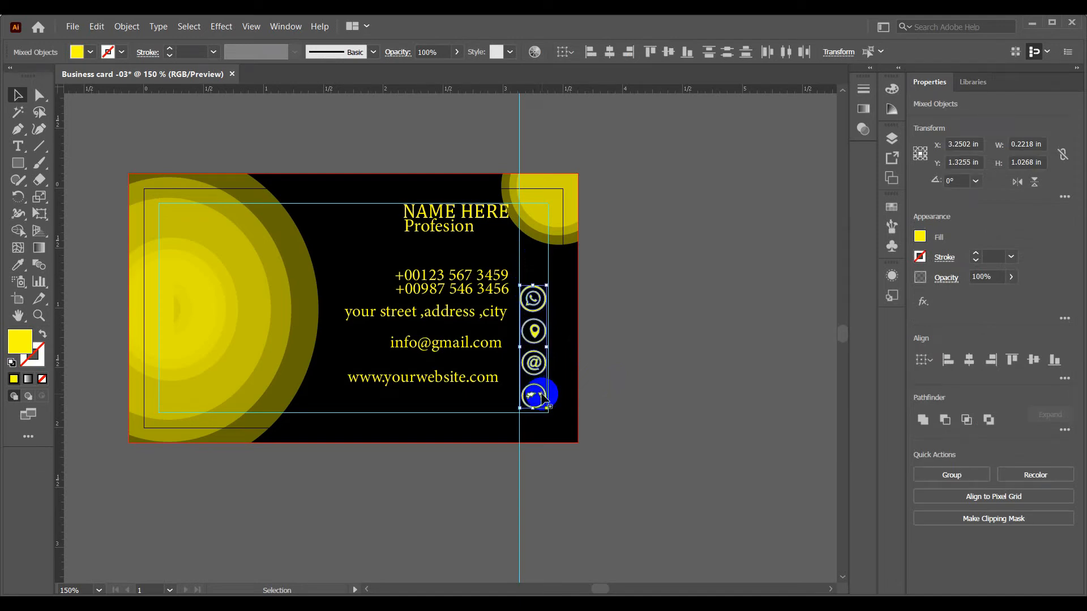
click(607, 317)
drag(413, 262, 364, 286)
Set the phone numbers to 9 pt and nudge them down and right to their icon
click(430, 289)
key(Down)
key(Down)
key(Down)
key(Down)
key(Down)
key(Down)
key(Down)
key(Down)
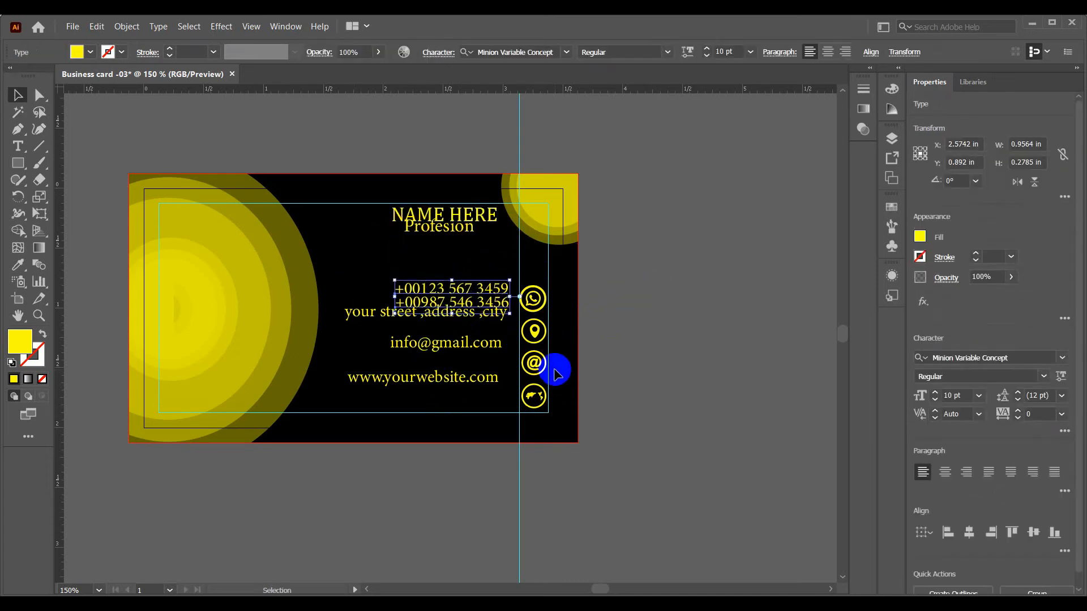
click(750, 51)
click(747, 131)
key(Right)
key(Right)
key(Right)
key(Right)
key(Right)
key(Right)
key(Right)
key(Right)
key(Down)
key(Down)
key(Right)
click(633, 250)
Nudge the address line down and right beside its pin icon
click(459, 320)
key(Down)
key(Down)
key(Down)
key(Down)
key(Down)
key(Down)
key(Down)
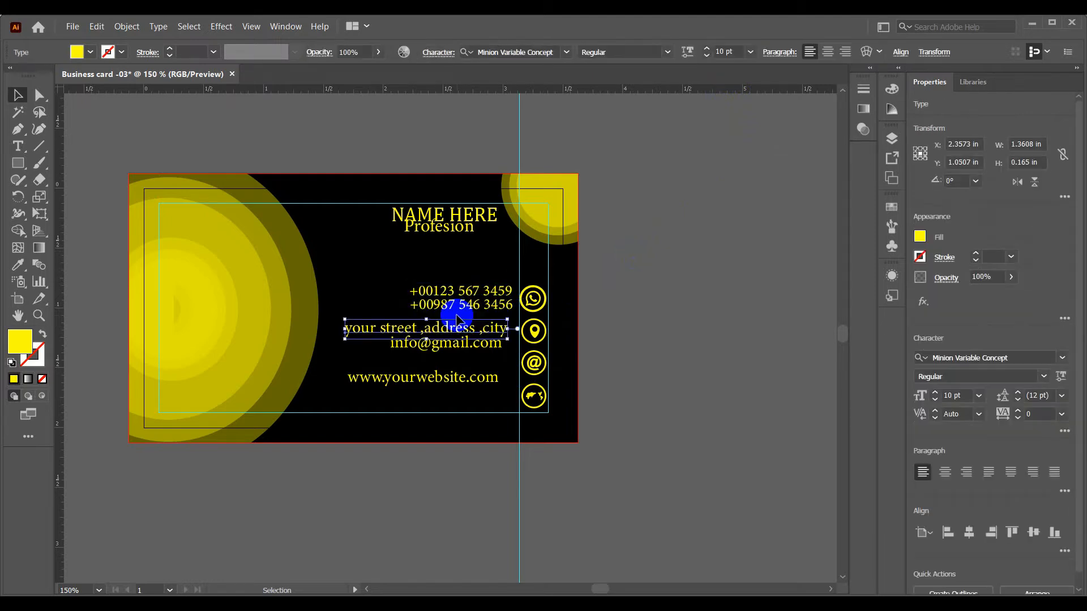
key(Down)
key(Down)
key(Down)
key(Right)
key(Right)
key(Right)
key(Right)
key(Right)
key(Down)
click(592, 293)
drag(470, 346, 471, 356)
click(750, 53)
click(756, 123)
key(Right)
key(Right)
key(Right)
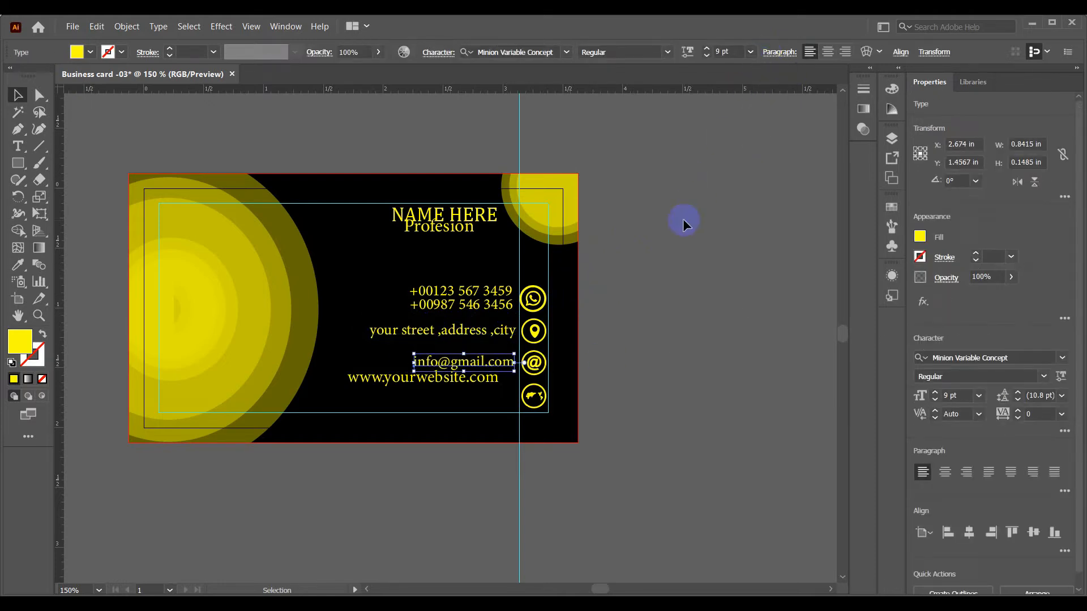
drag(476, 378, 475, 383)
click(750, 52)
click(767, 132)
key(Right)
key(Right)
key(Right)
key(Right)
key(Right)
key(Right)
key(Right)
key(Right)
key(Right)
key(Right)
key(Right)
key(Right)
key(Right)
key(Right)
key(Right)
key(Right)
key(Right)
key(Down)
key(Down)
key(Down)
key(Down)
key(Down)
key(Down)
key(Down)
Delete the vertical guide
click(731, 233)
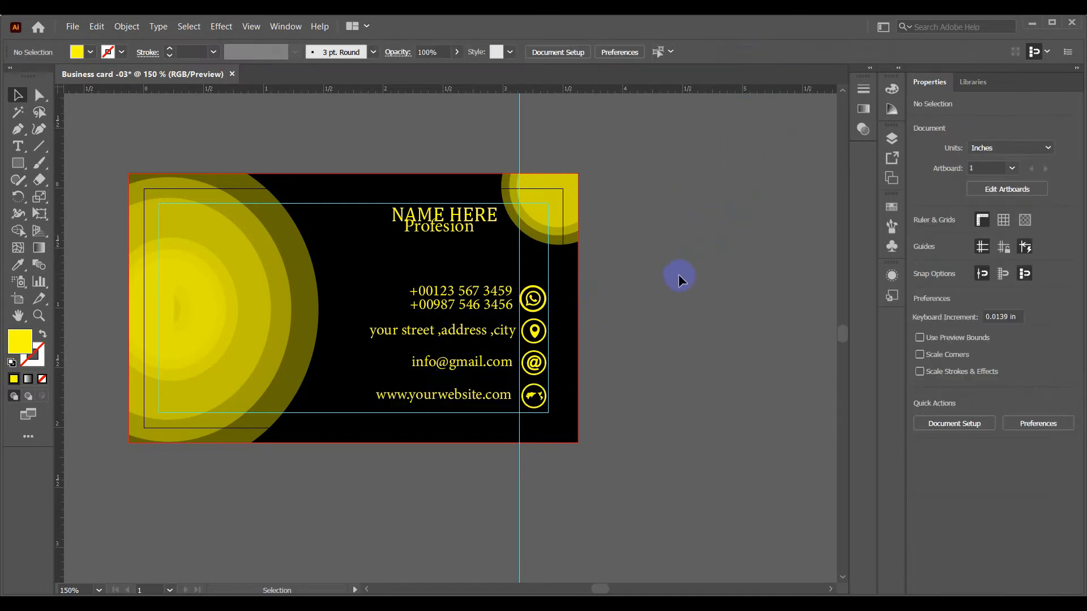
click(519, 137)
key(Delete)
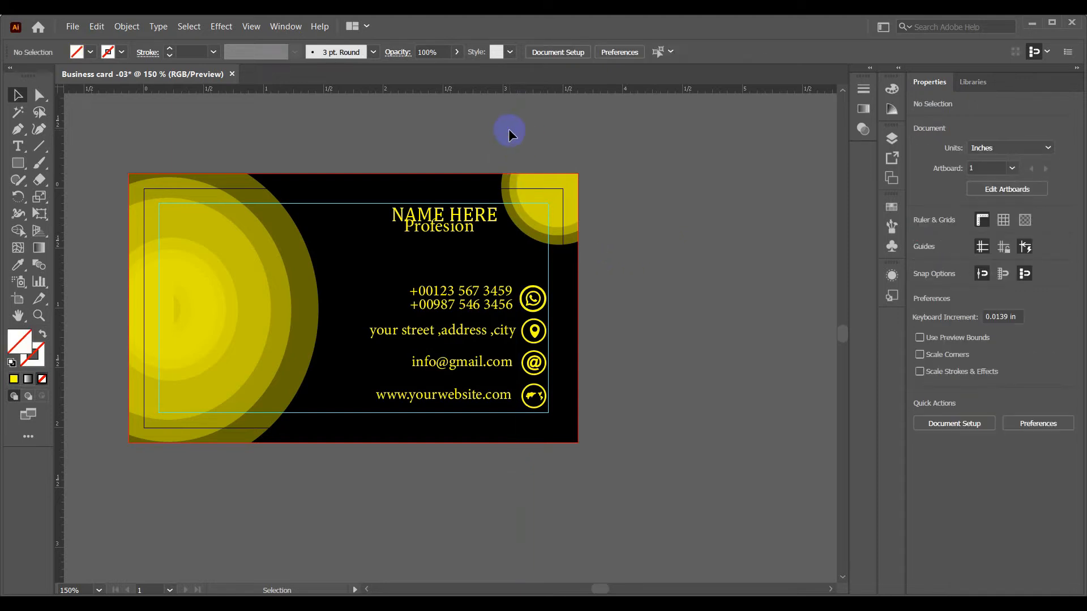
Zoom out and check the email and website lines' alignment
key(ctrl+minus)
click(485, 376)
click(561, 385)
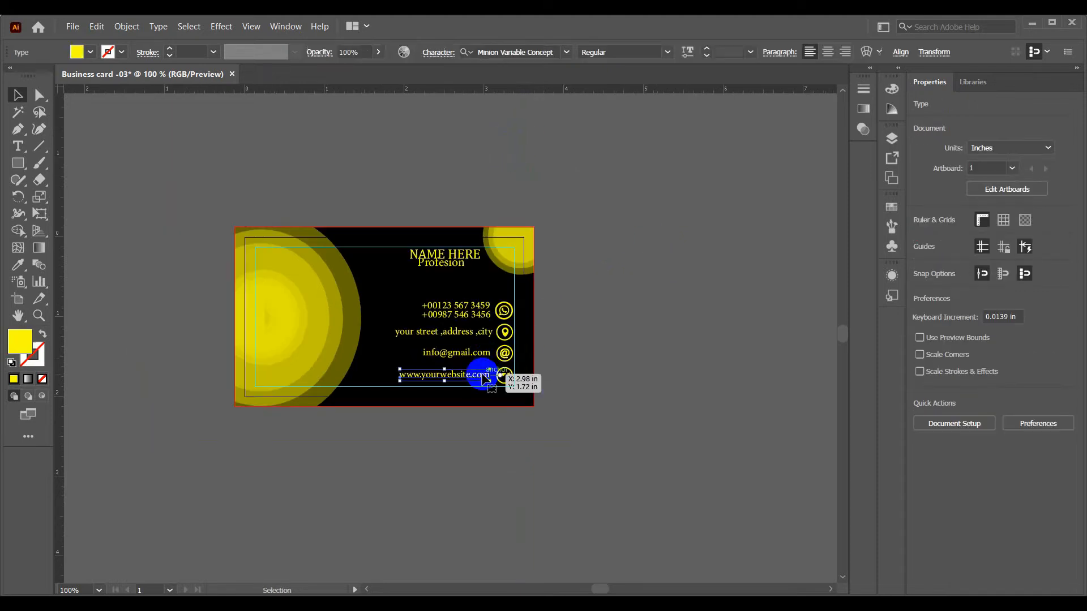
click(474, 358)
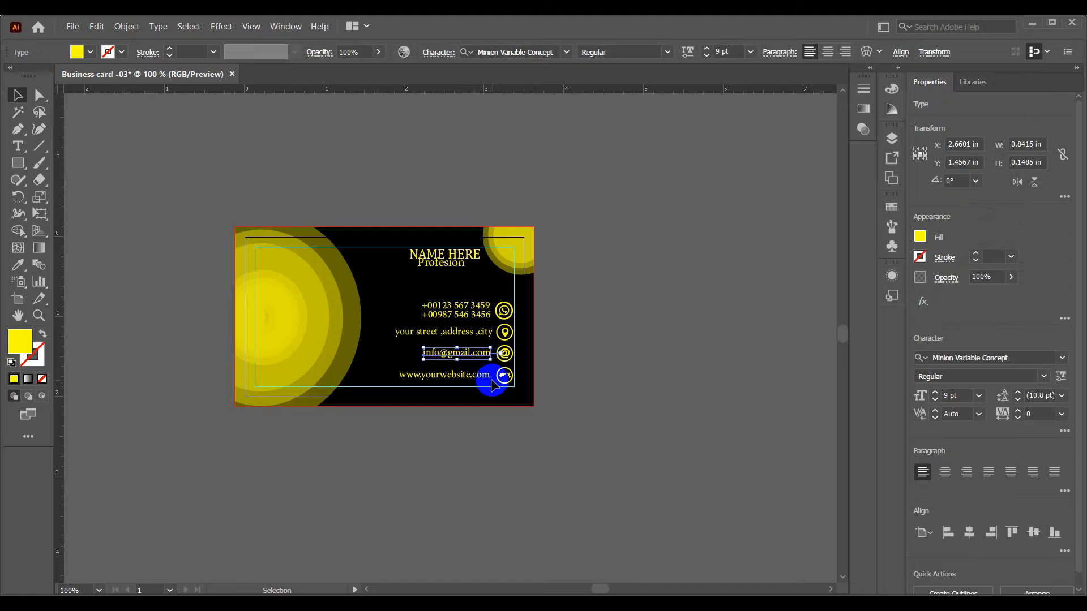
click(565, 365)
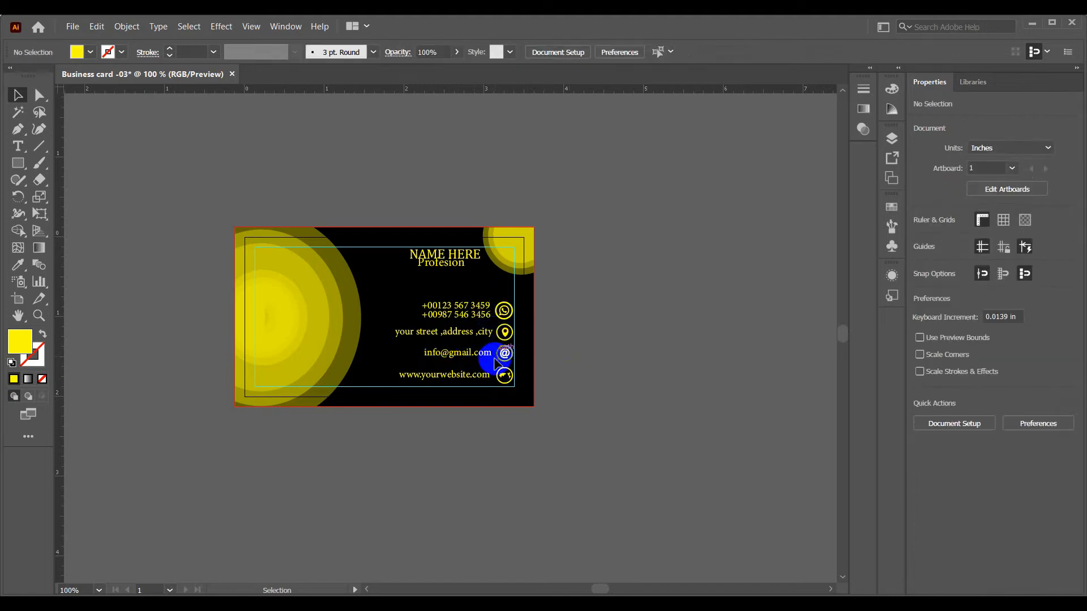
click(486, 388)
click(578, 342)
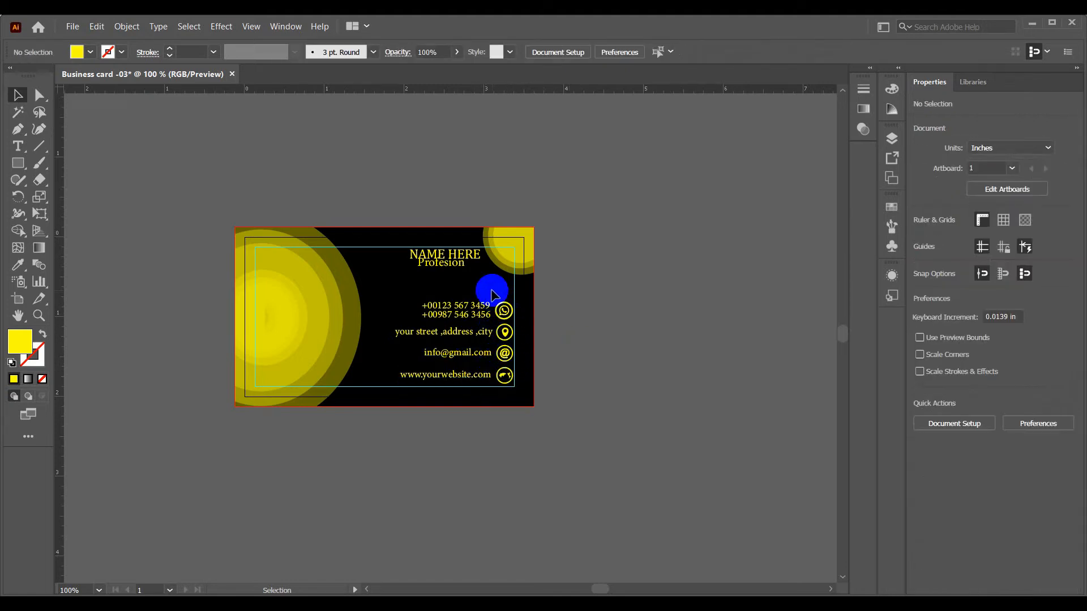
Move the Profesion text just below NAME HERE
mouse_move(436, 272)
mouse_down()
mouse_move(460, 263)
mouse_move(442, 274)
mouse_up()
click(599, 258)
click(586, 269)
click(448, 273)
click(553, 274)
click(590, 279)
Select all of the card's artwork with Ctrl+A
scroll(601, 283, down, 2)
key(ctrl+a)
click(601, 381)
click(504, 269)
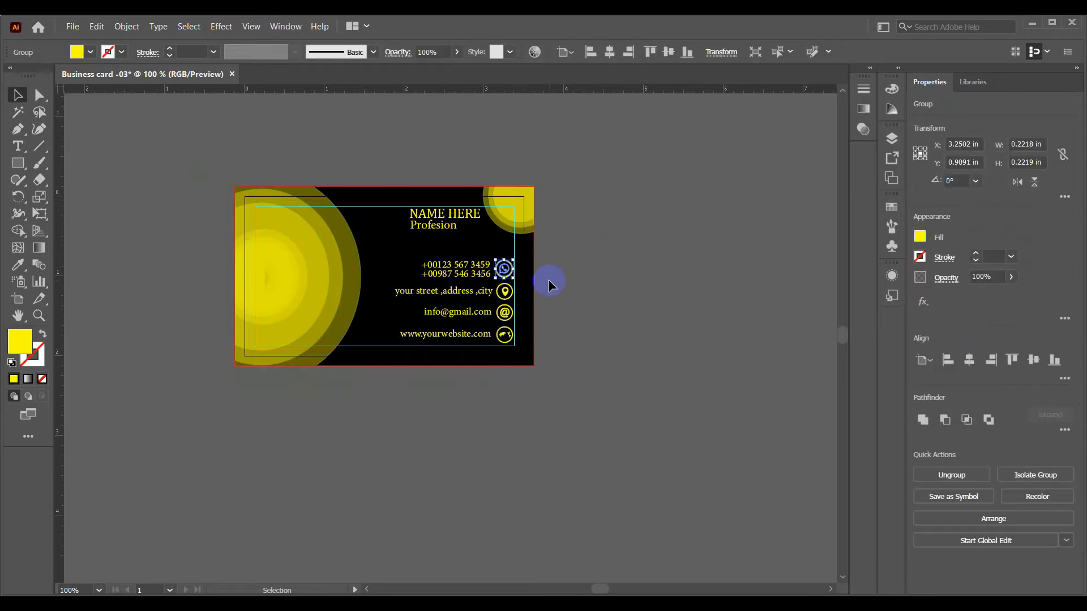
click(561, 282)
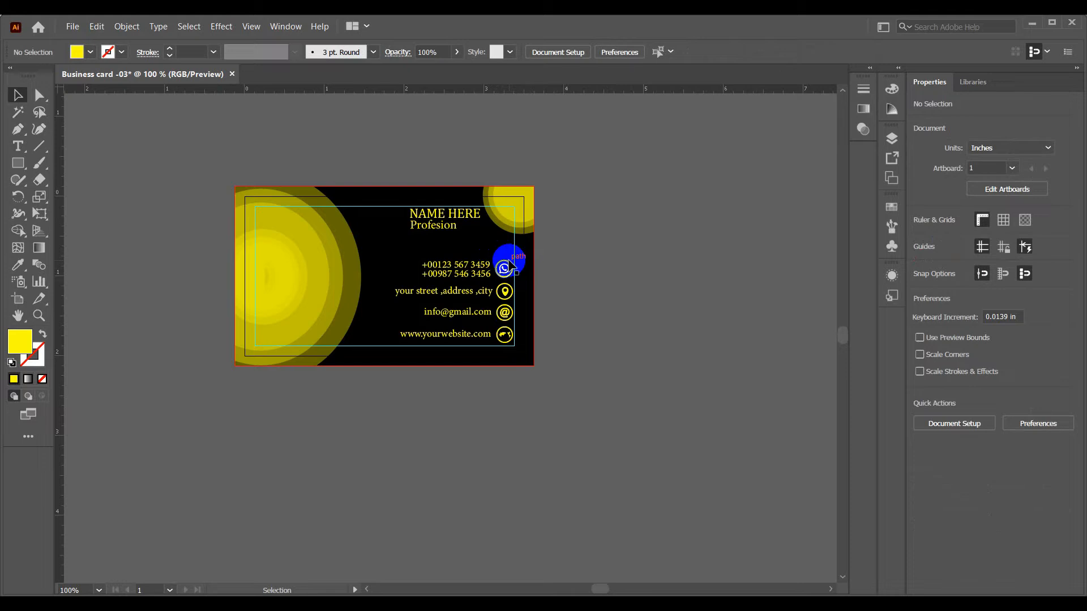
key(ctrl+a)
Select all the front card's objects and group them
click(175, 173)
key(ctrl+a)
right_click(400, 281)
click(430, 370)
Alt-drag a duplicate of the card below the original and nudge it slightly down
scroll(382, 307, down, 1)
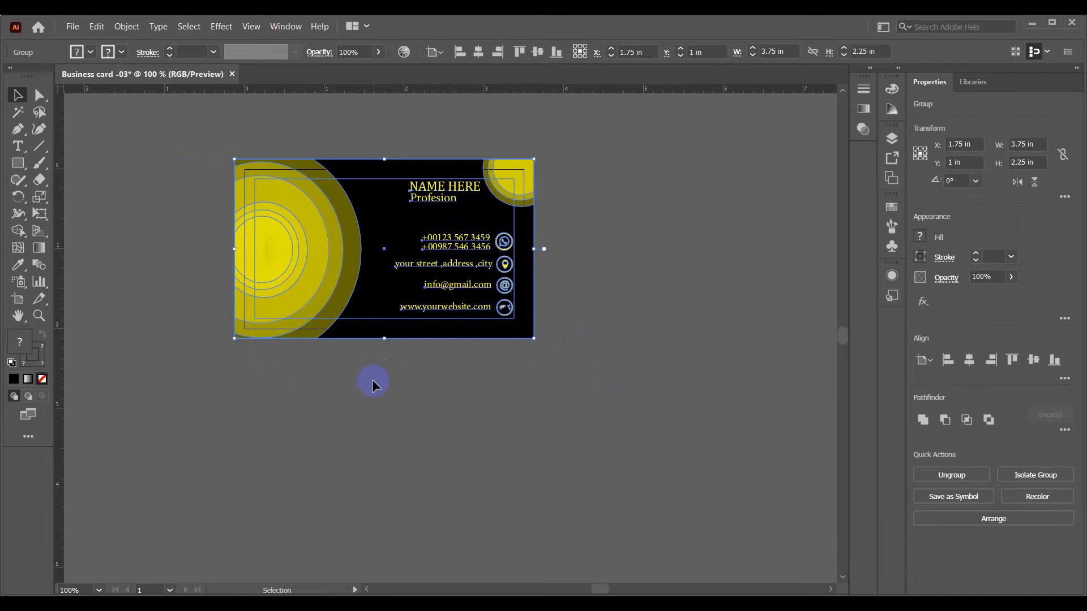
drag(383, 262, 370, 465)
click(584, 388)
scroll(584, 389, down, 3)
drag(398, 310, 397, 312)
right_click(395, 339)
click(596, 418)
click(596, 417)
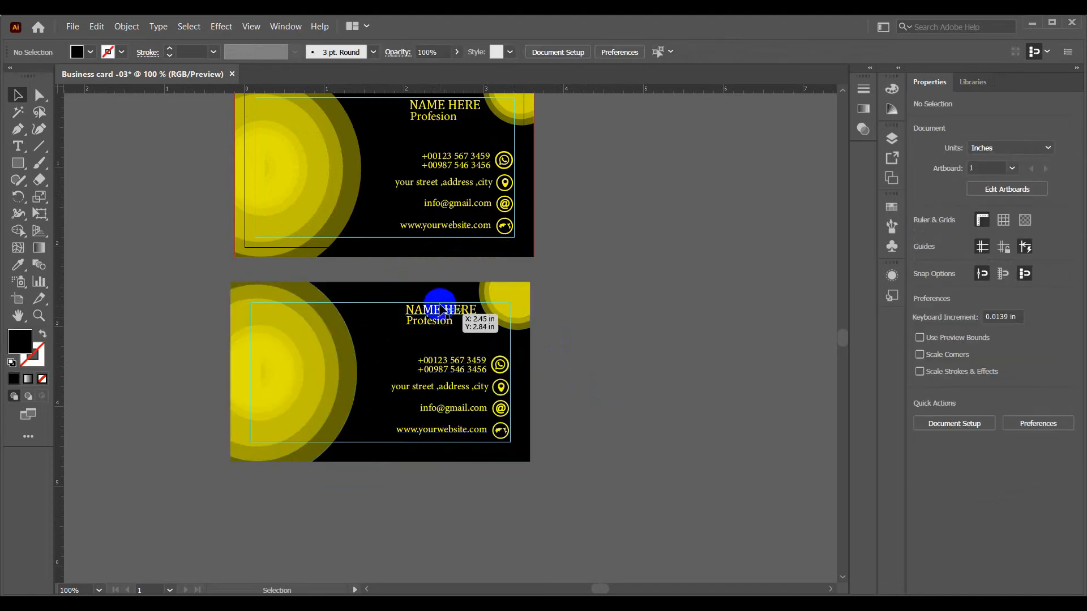
Move the copy's NAME HERE title down toward the phone lines
click(441, 312)
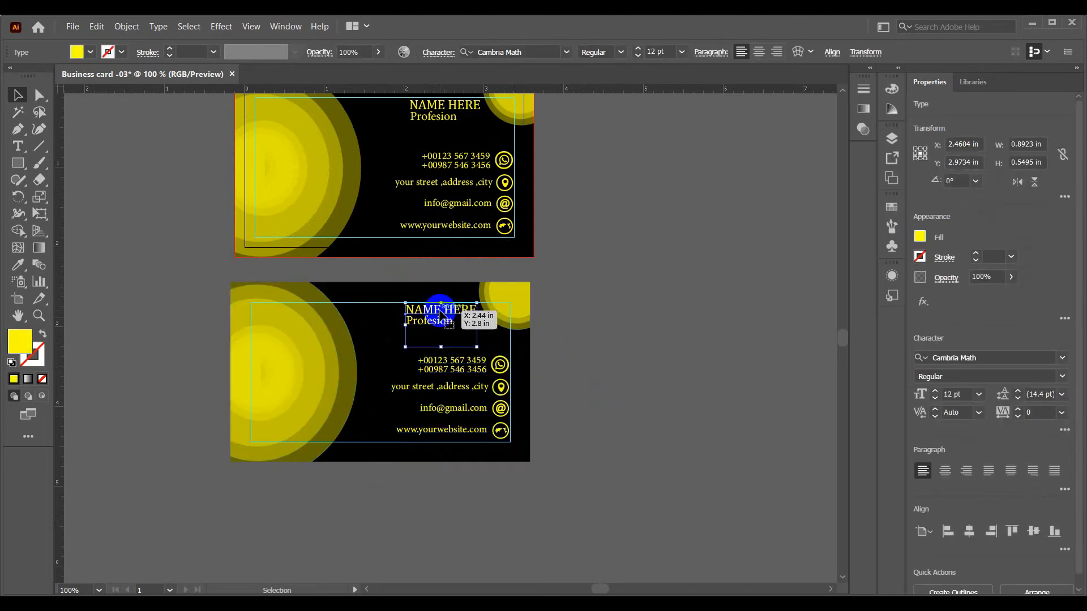
click(585, 309)
drag(458, 305, 498, 363)
Shift the duplicate card slightly up and to the left
click(440, 289)
click(206, 279)
click(300, 385)
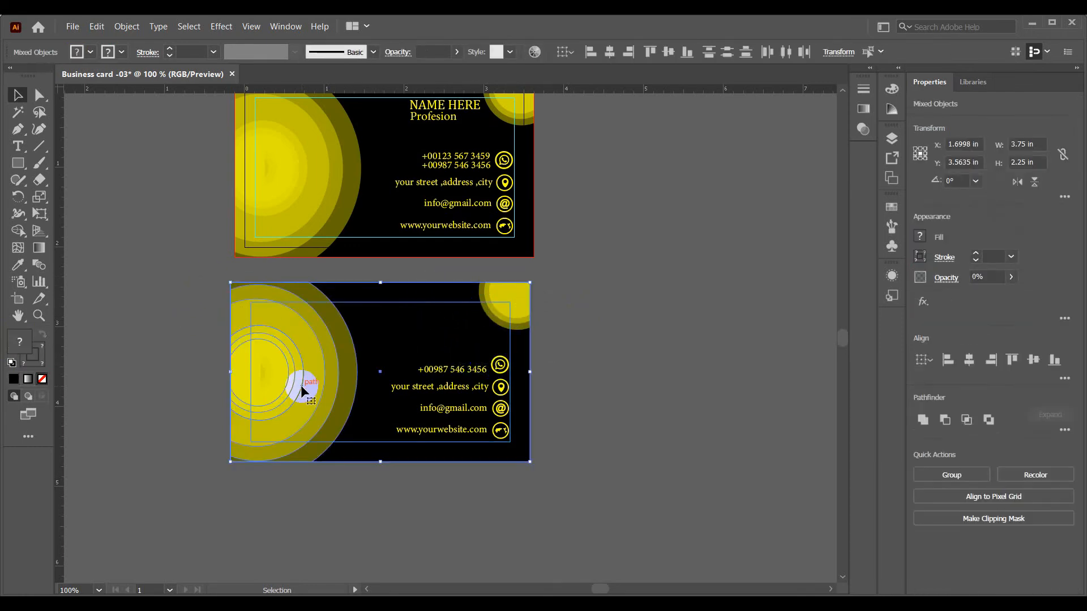
click(325, 472)
mouse_move(438, 352)
mouse_down()
mouse_move(449, 368)
mouse_move(433, 349)
mouse_up()
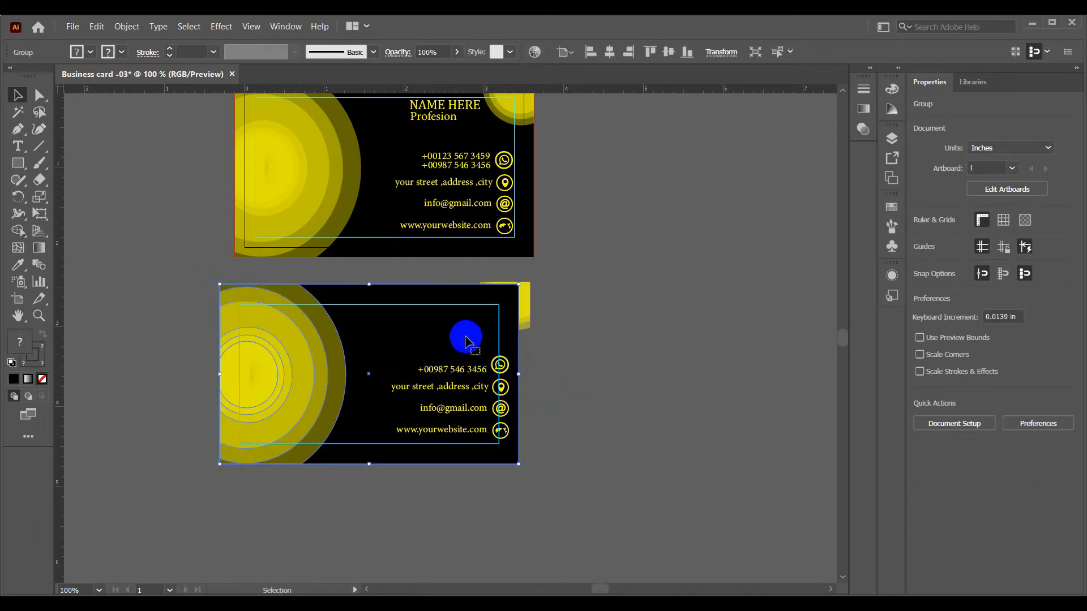
Bring the top-right corner circles to the front and nudge them left and down
right_click(518, 304)
mouse_move(566, 459)
click(676, 465)
key(Left)
key(Left)
key(Left)
key(Left)
key(Left)
key(Left)
key(Left)
key(Left)
key(Left)
key(Left)
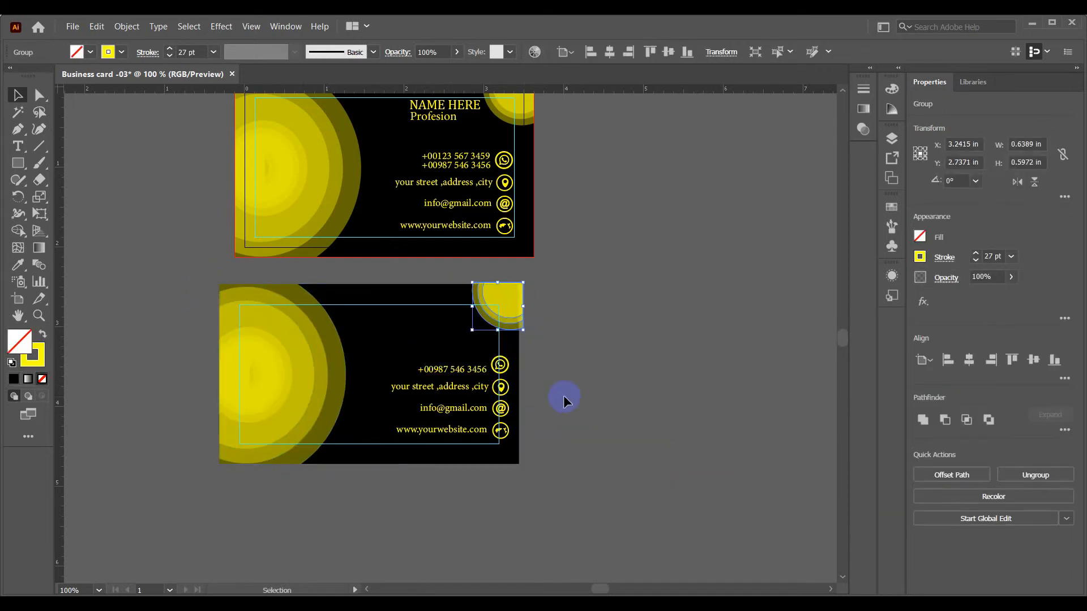
key(Down)
key(Down)
key(Down)
click(563, 395)
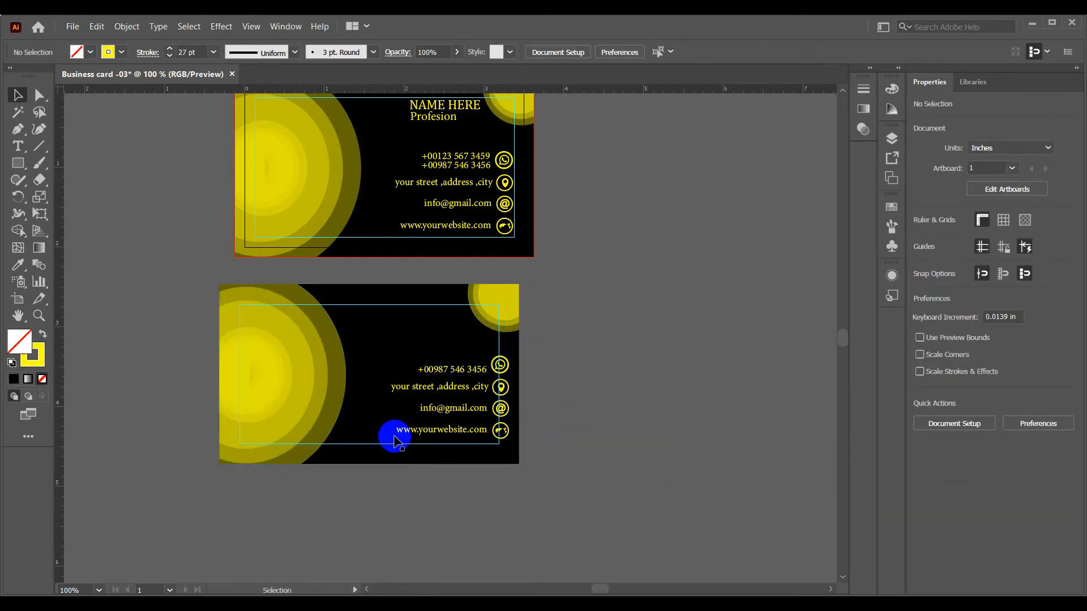
Ungroup the card copy and delete its phone, address and email rows
right_click(488, 312)
click(524, 416)
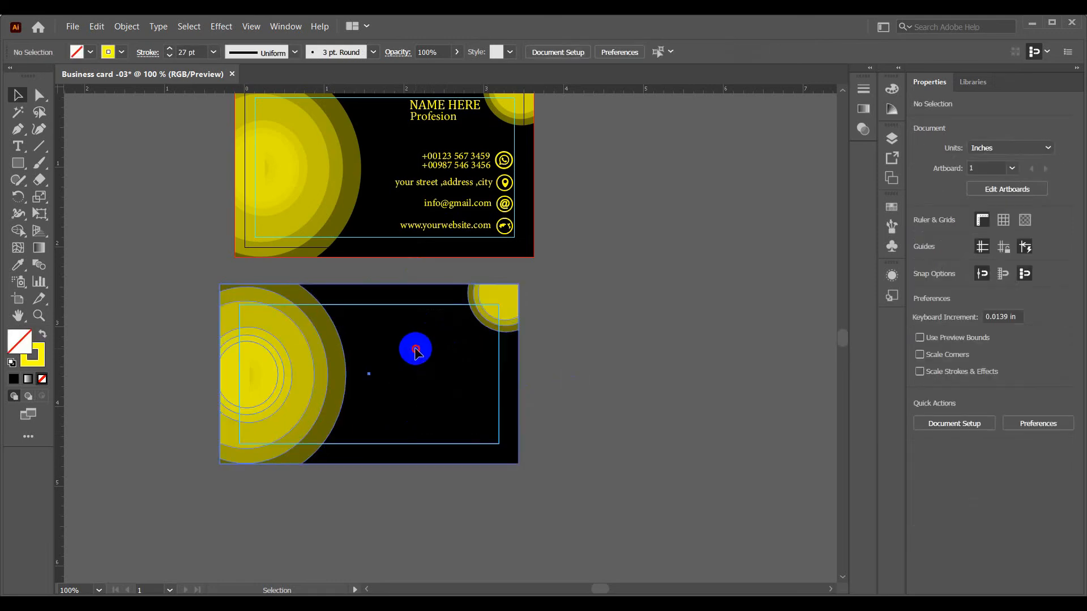
drag(415, 349, 465, 541)
drag(384, 337, 516, 444)
click(545, 434)
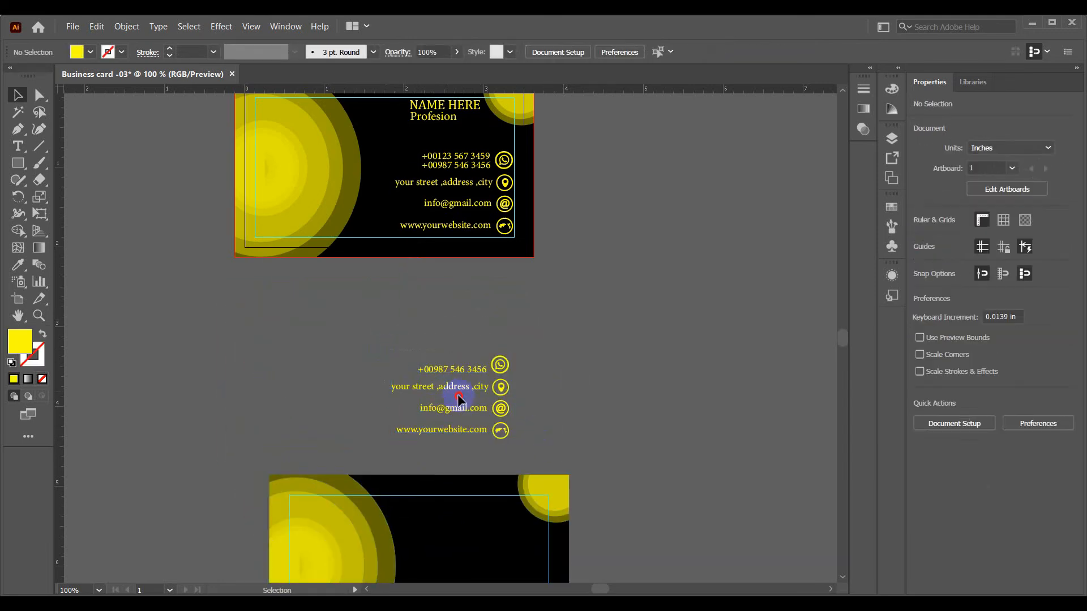
key(Delete)
Move the website row off to the right of the copy card
click(506, 434)
right_click(486, 431)
drag(430, 430, 669, 365)
scroll(545, 413, down, 6)
scroll(521, 311, up, 3)
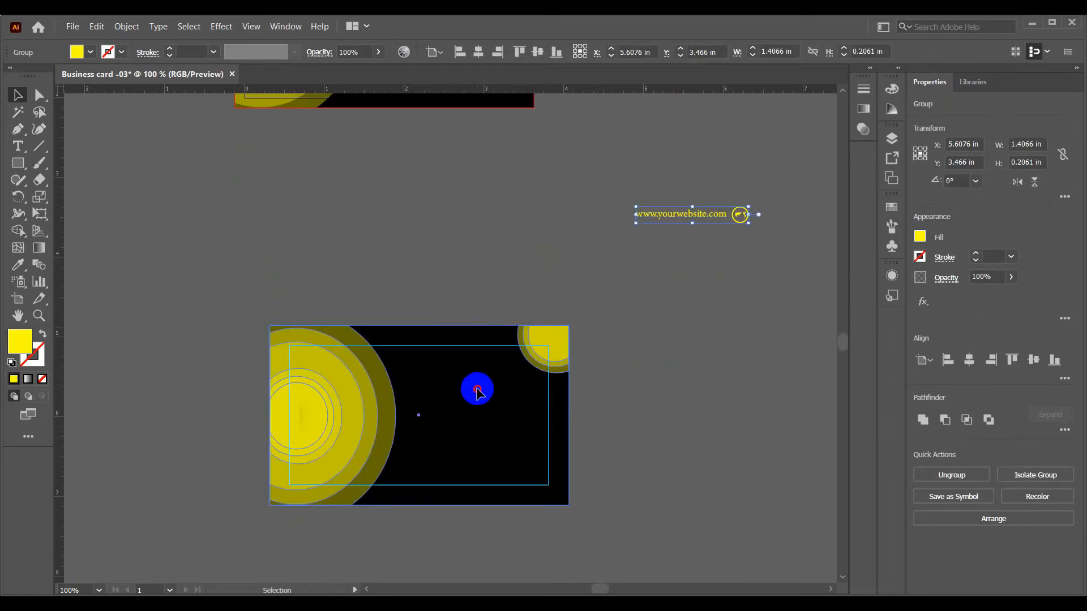
drag(478, 388, 439, 221)
scroll(559, 294, up, 4)
mouse_move(407, 376)
mouse_down()
mouse_move(286, 383)
mouse_move(417, 371)
mouse_up()
Ungroup the lower card's objects
right_click(419, 371)
click(467, 477)
click(602, 468)
click(395, 400)
shift+click(542, 375)
click(315, 401)
right_click(280, 393)
click(575, 503)
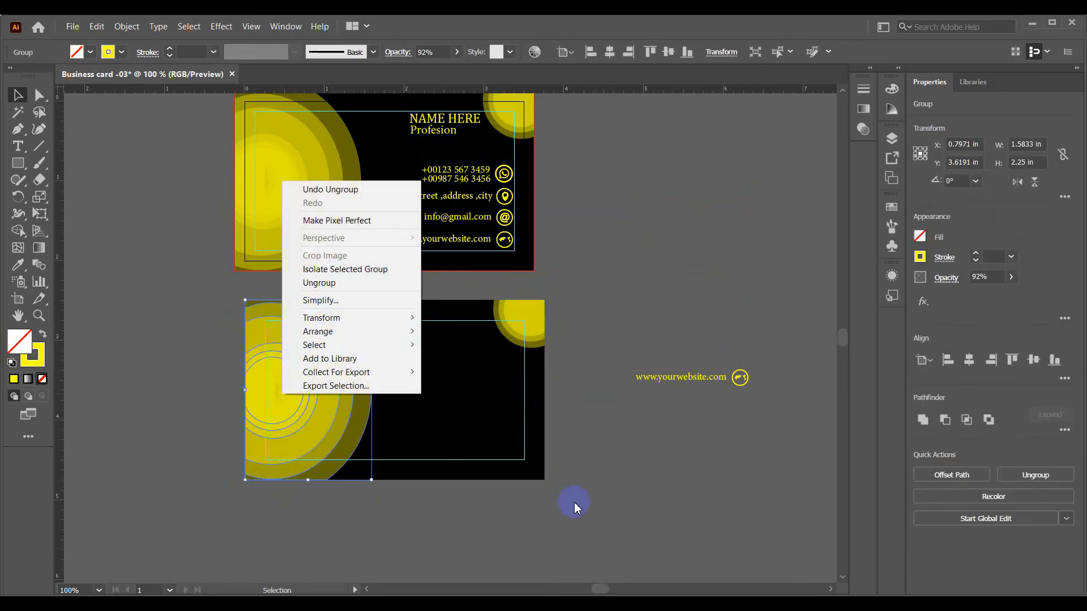
Eyedropper the front card's black onto the concentric circles and the inner rectangle
click(295, 397)
click(18, 264)
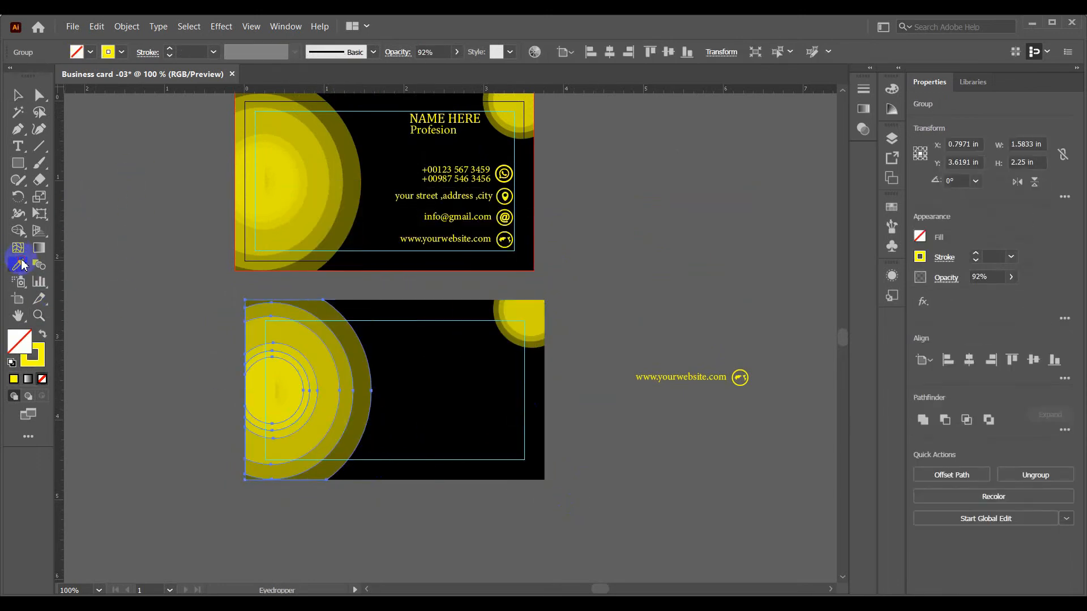
click(378, 215)
key(v)
click(419, 301)
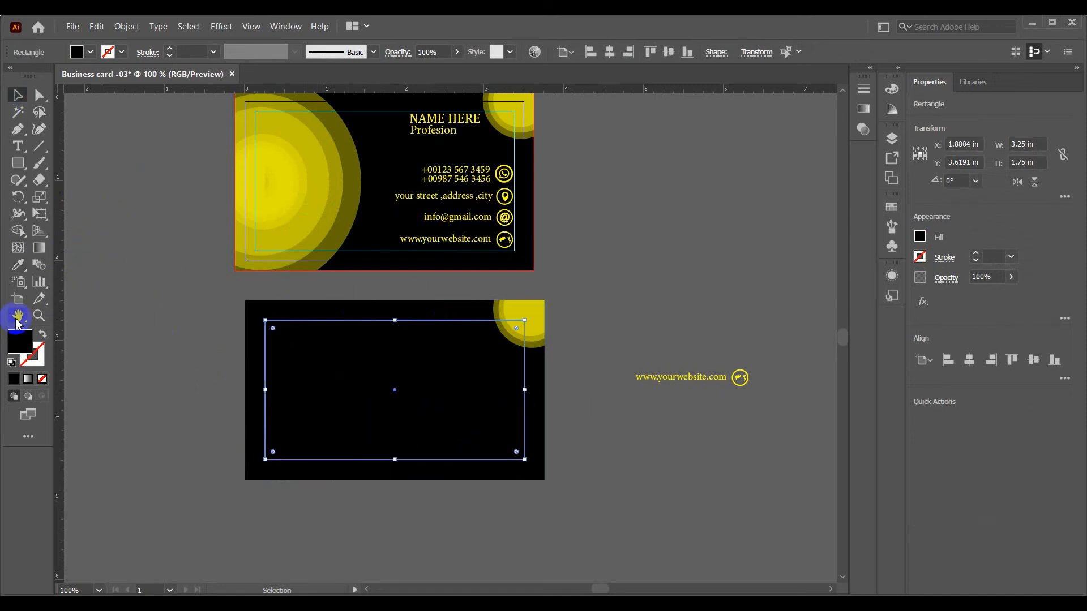
click(18, 265)
click(283, 193)
click(17, 96)
Fill the lower card's background rectangle with yellow
click(395, 321)
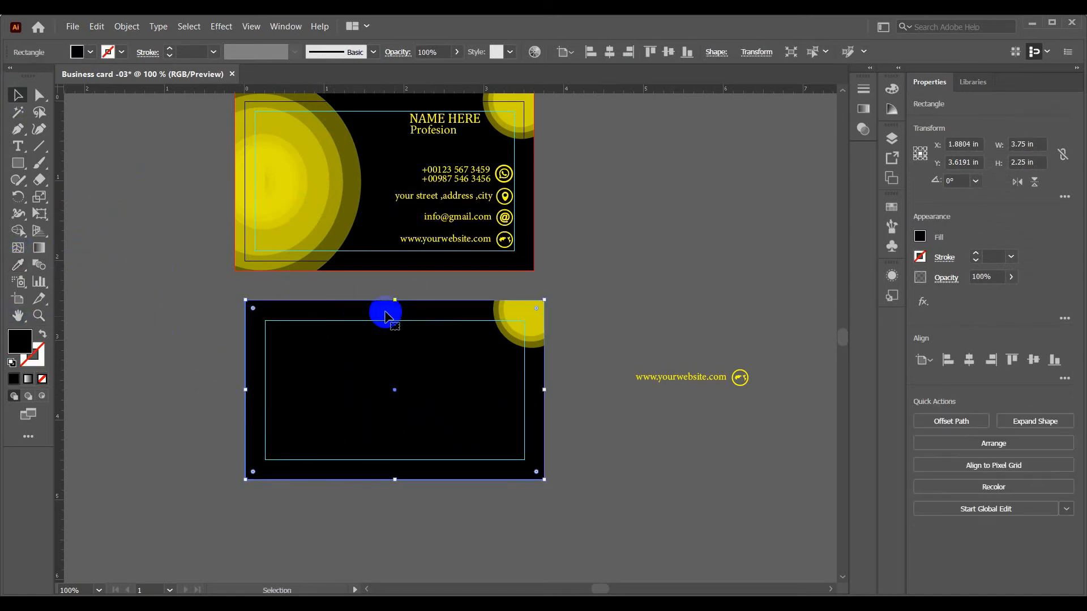
click(91, 52)
click(34, 85)
key(Escape)
Bring the top-right corner circles to the front and make them black with the Eyedropper
click(517, 319)
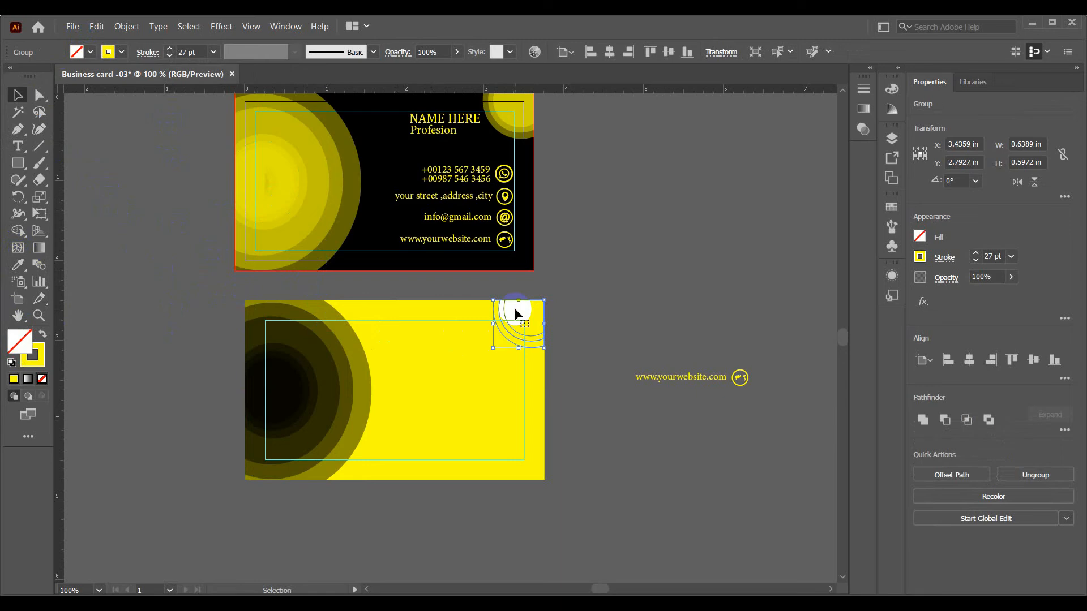
right_click(515, 309)
mouse_move(566, 459)
click(682, 464)
click(17, 264)
click(376, 184)
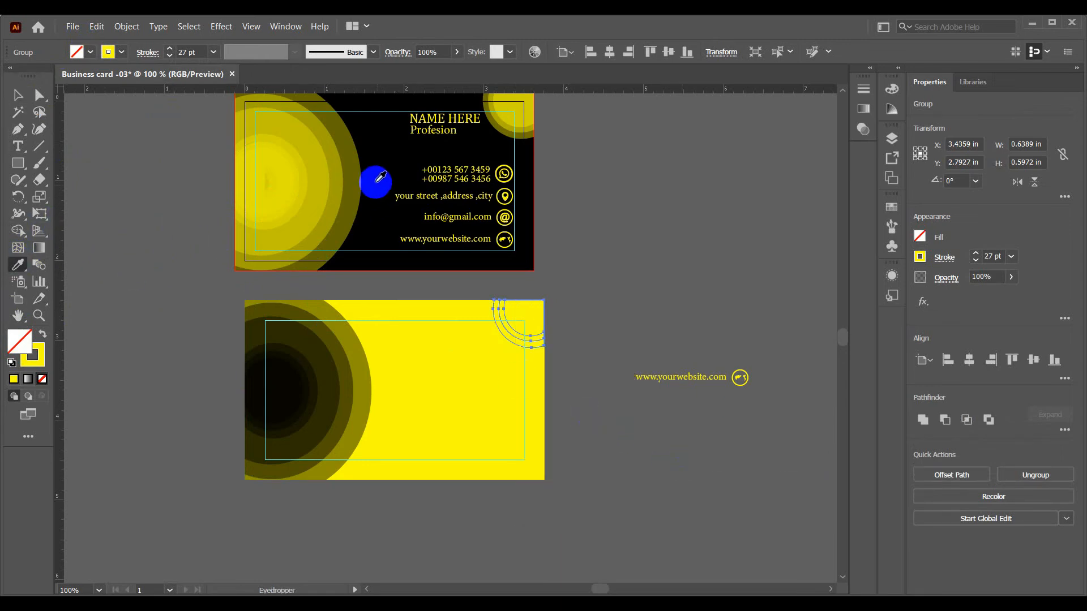
click(16, 94)
click(447, 408)
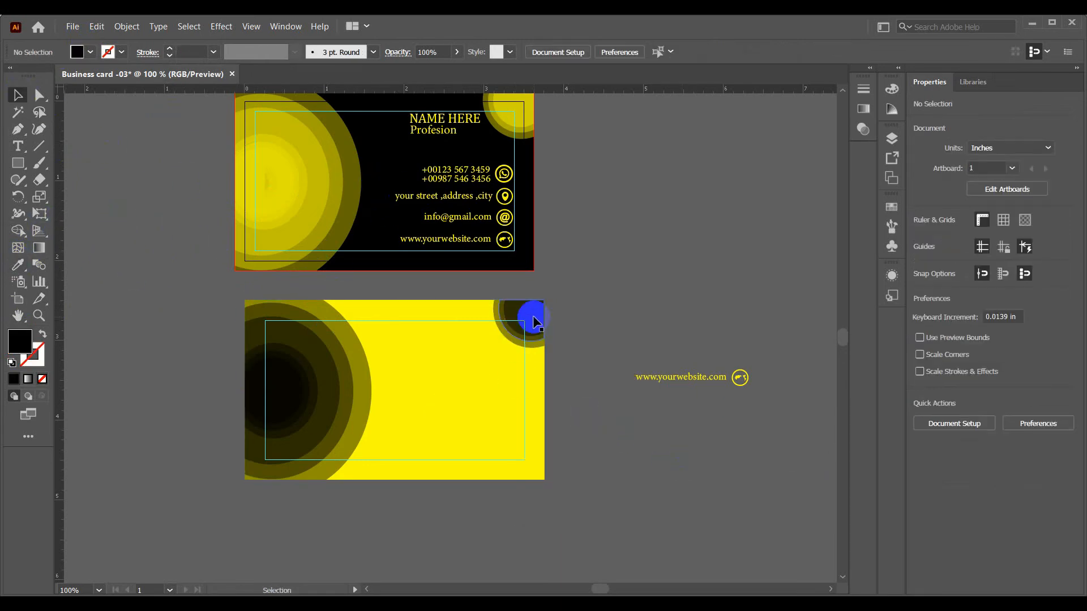
Inspect the fill and opacity of the corner and left circle groups
click(457, 368)
click(311, 376)
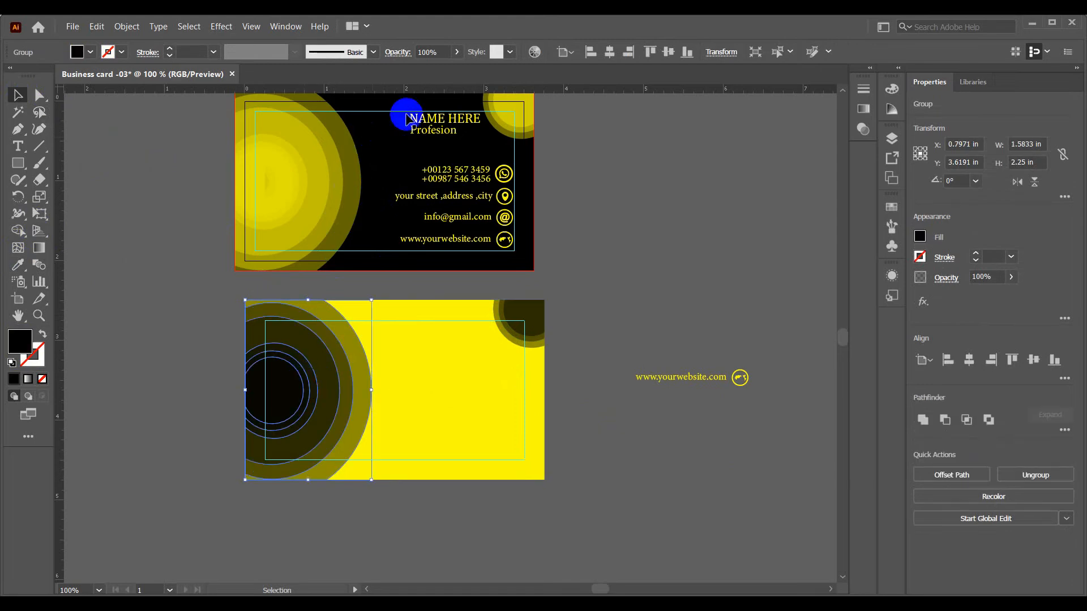
click(203, 346)
click(530, 315)
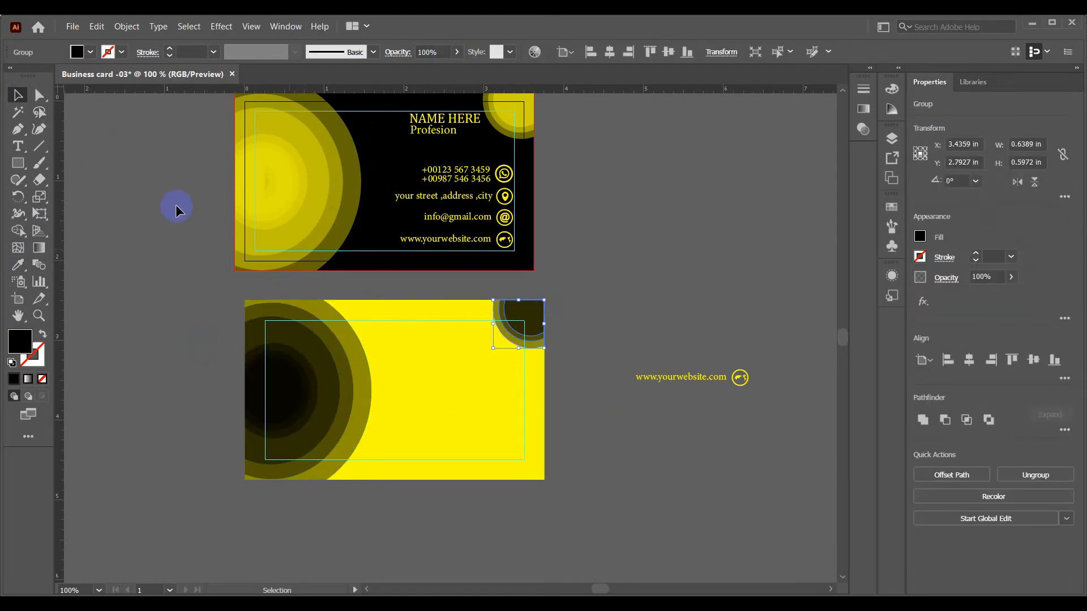
click(90, 52)
click(302, 379)
click(456, 51)
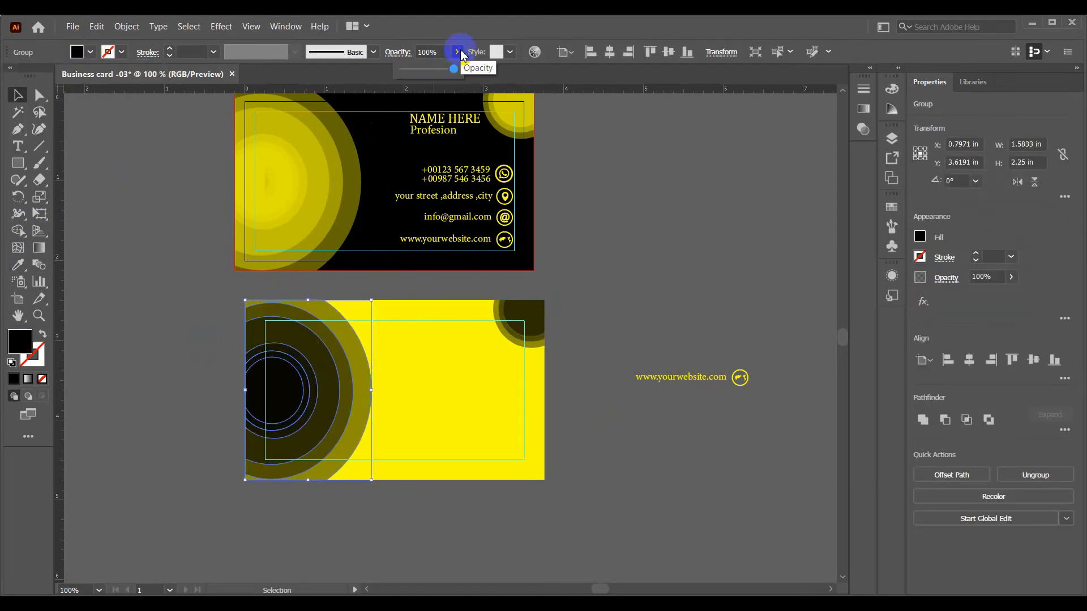
click(545, 450)
Check the yellow background's opacity and bring the left circle group to the front
click(538, 447)
click(457, 52)
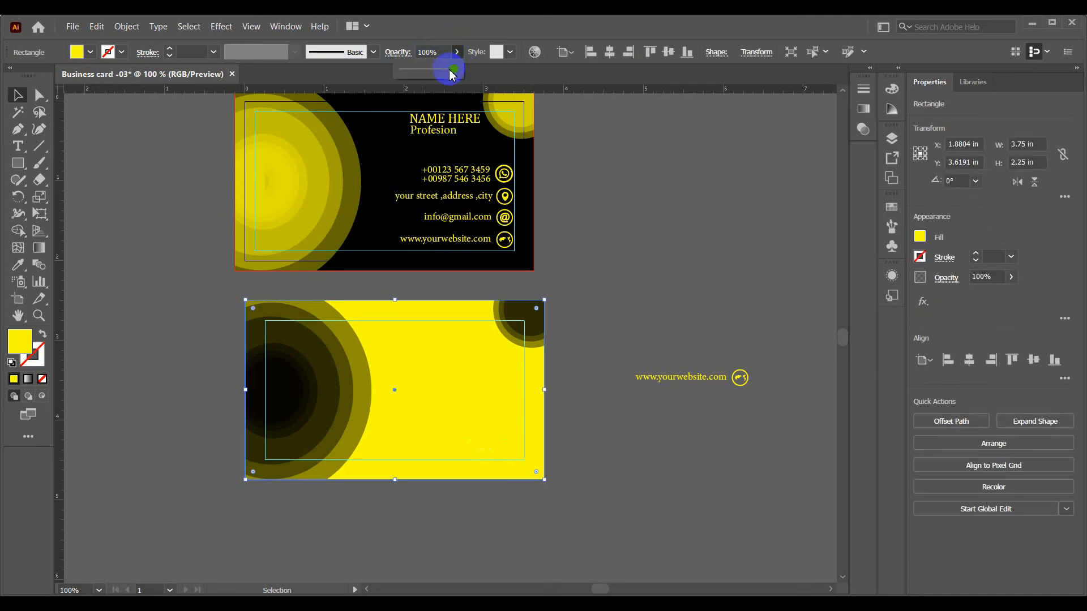
click(469, 351)
right_click(317, 396)
click(491, 334)
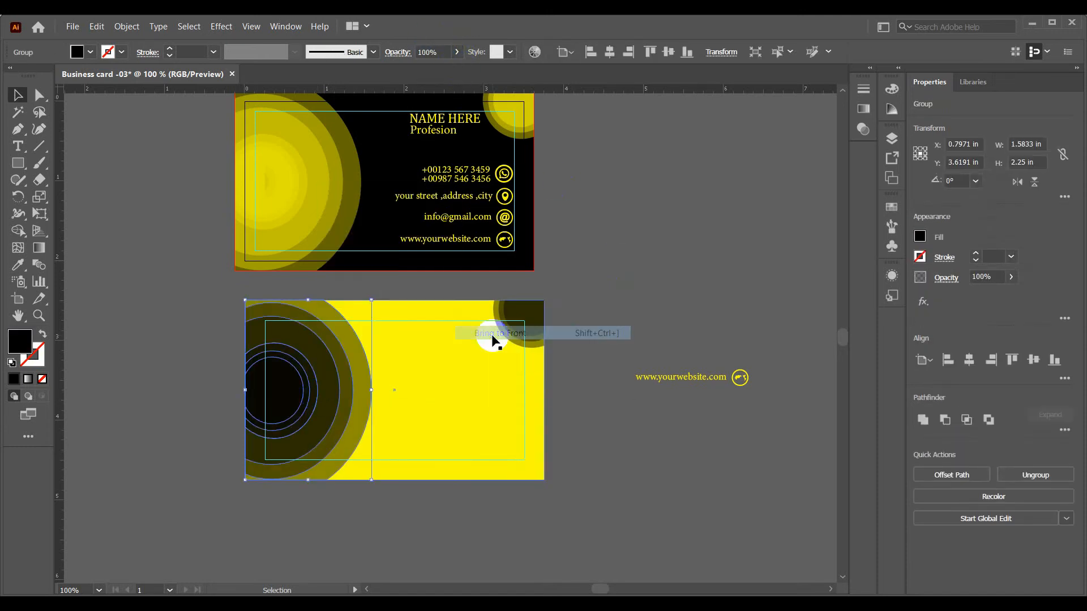
Make the website text row black by sampling the front card
scroll(588, 395, down, 1)
click(726, 351)
click(18, 264)
click(376, 160)
click(17, 96)
Rotate the website row 90° to vertical and ungroup its text and icon
drag(752, 340, 668, 259)
drag(692, 346, 570, 351)
click(584, 310)
right_click(564, 326)
click(589, 425)
click(575, 301)
Place the vertical website text along the yellow card's right edge
drag(564, 333, 525, 360)
right_click(549, 357)
mouse_move(606, 282)
click(801, 281)
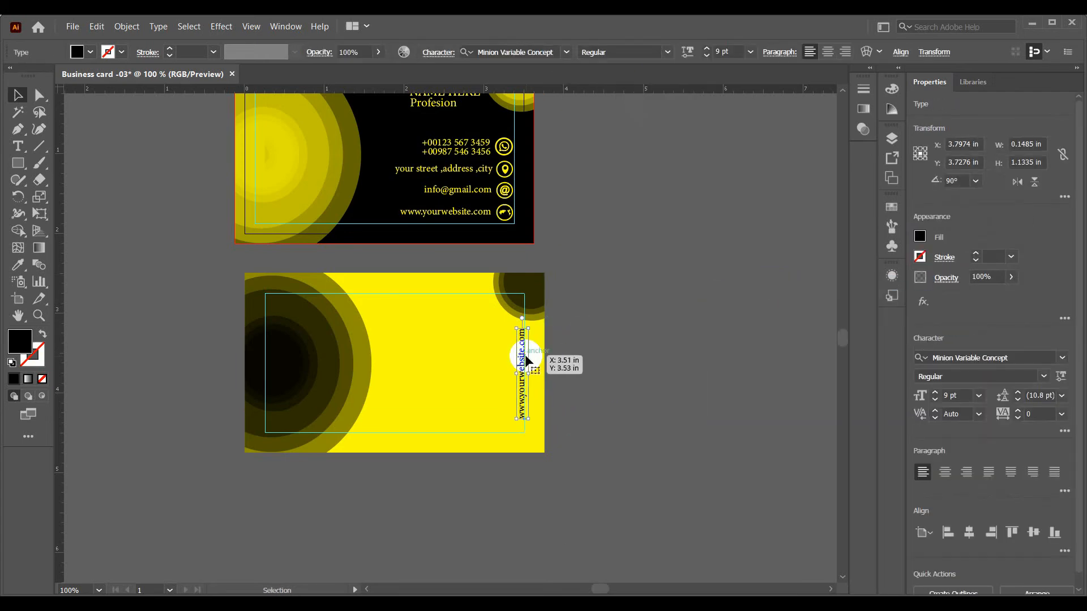
click(599, 373)
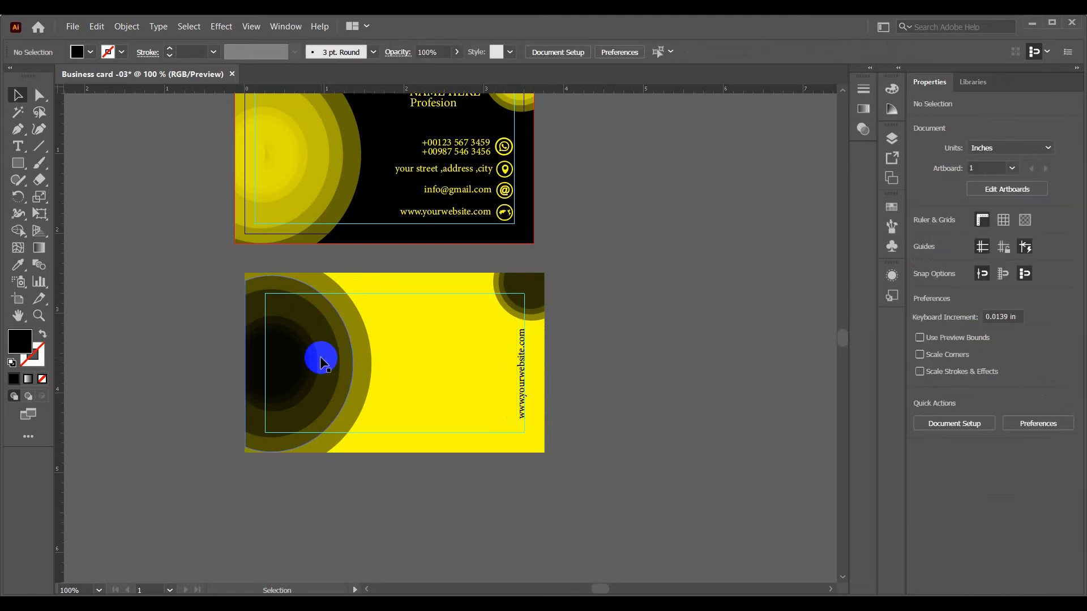
Move the dark circle group past the left edge, tilt it about 21°, and enlarge it
drag(321, 362, 255, 359)
drag(182, 274, 157, 300)
drag(228, 351, 239, 348)
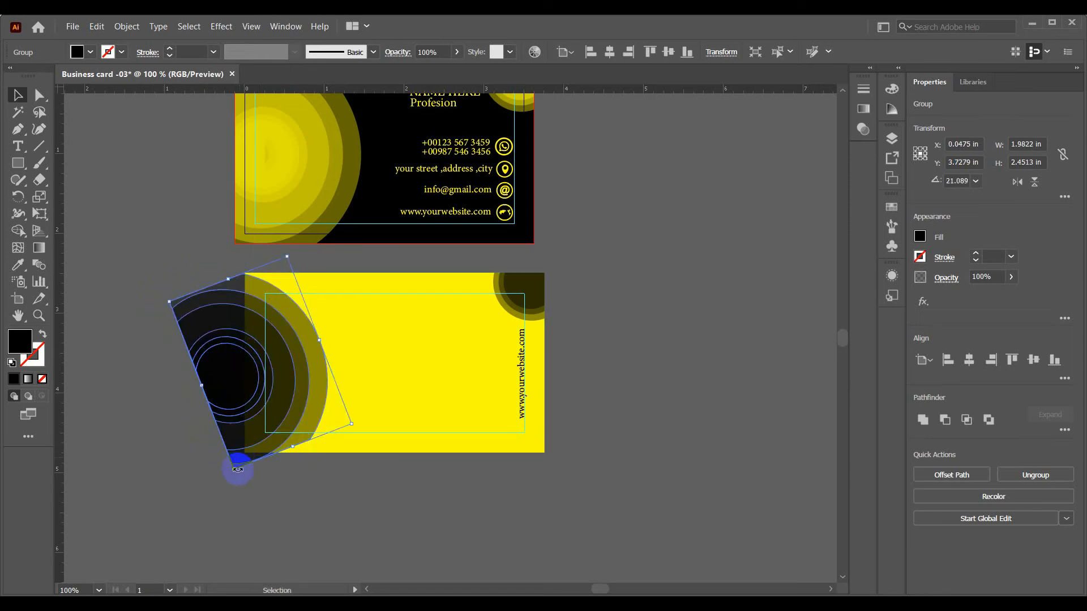
drag(233, 471, 225, 483)
mouse_move(232, 405)
mouse_down()
mouse_move(231, 417)
mouse_move(242, 405)
mouse_up()
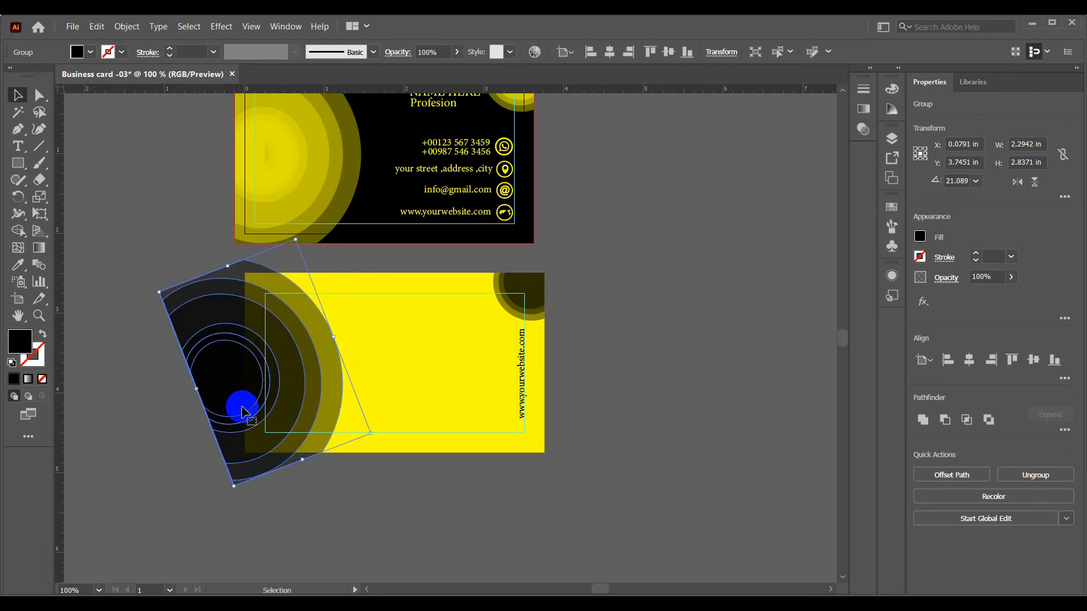
click(113, 272)
Draw a cyan rectangle over the yellow card and select it with the dark circles
drag(18, 163, 58, 175)
click(90, 52)
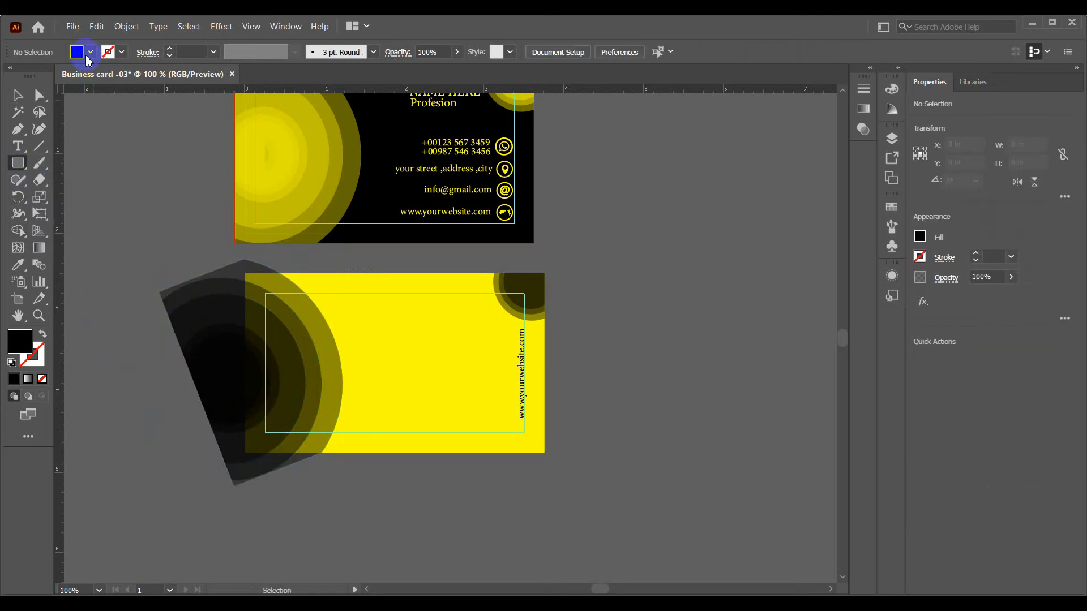
click(102, 84)
drag(245, 273, 544, 453)
click(17, 95)
shift+click(187, 306)
Erase the dark circle pieces hanging outside the card with Shape Builder
click(18, 230)
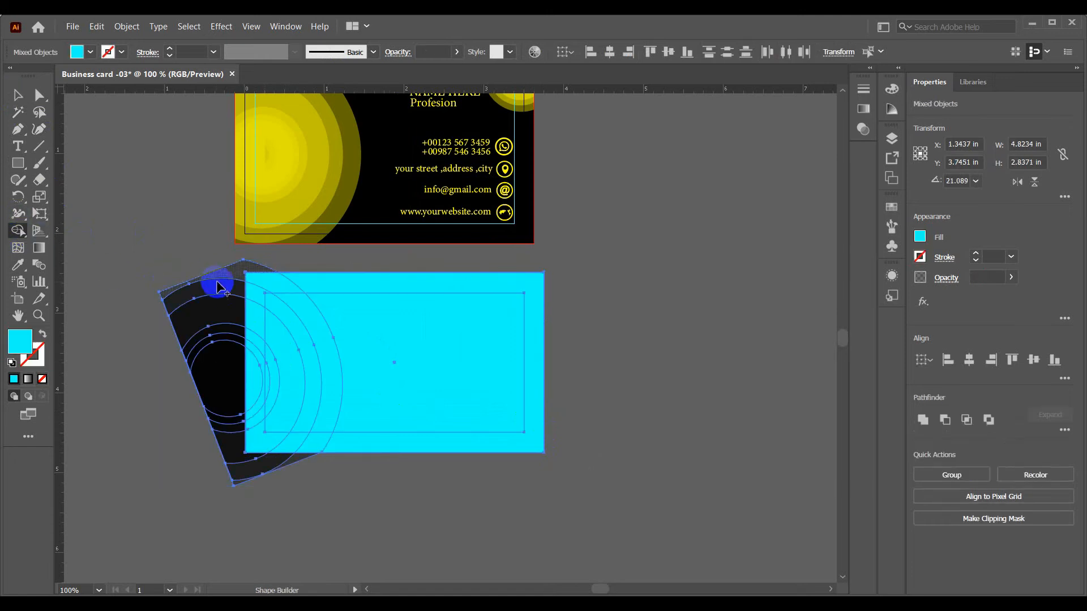
drag(224, 277, 220, 404)
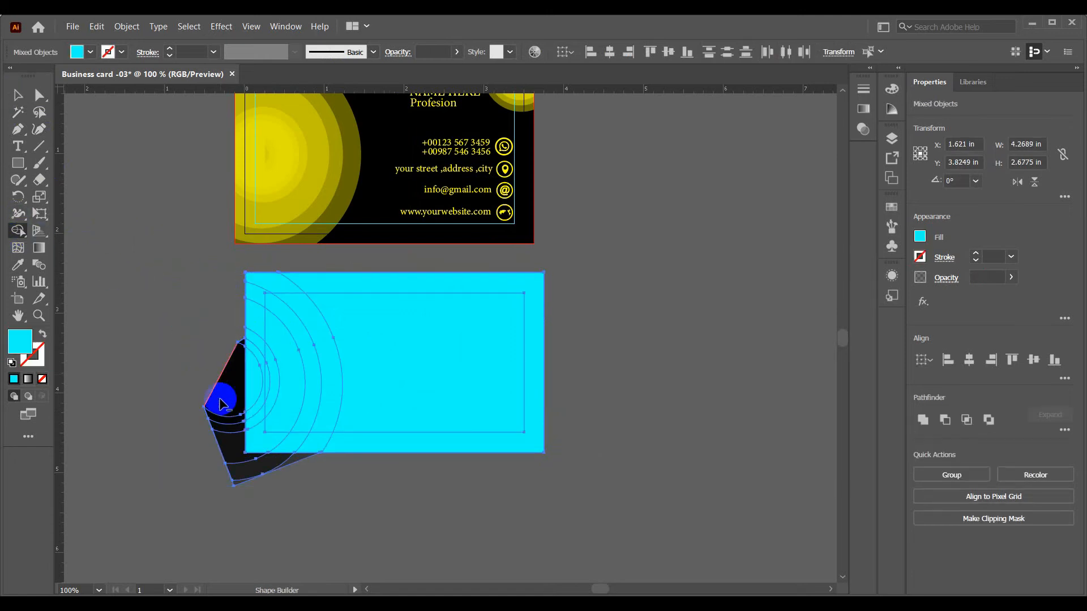
drag(240, 344, 226, 447)
alt+click(287, 459)
key(v)
click(194, 403)
click(226, 473)
click(289, 406)
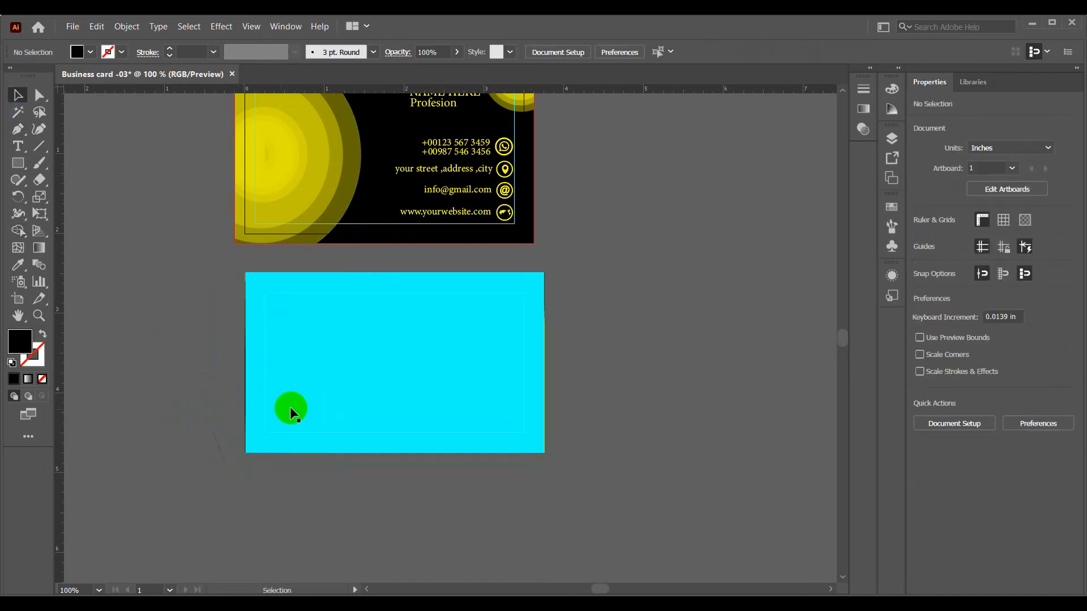
Delete the cyan rectangle and ungroup the remaining dark pieces
drag(393, 385, 633, 578)
key(Delete)
click(204, 447)
click(235, 399)
drag(235, 399, 192, 460)
right_click(272, 405)
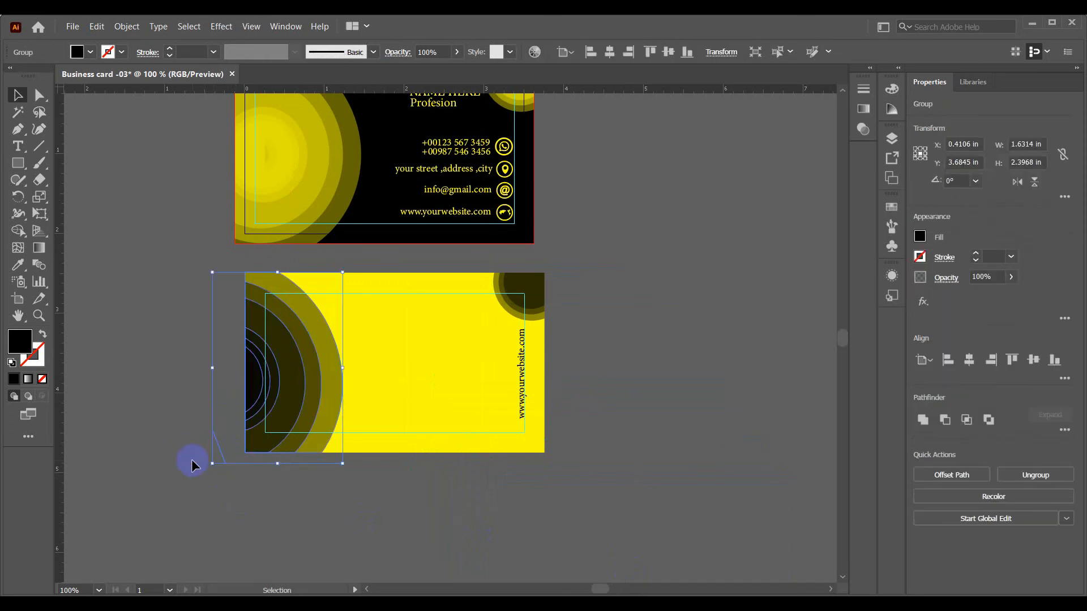
click(283, 278)
click(218, 434)
click(284, 396)
click(199, 463)
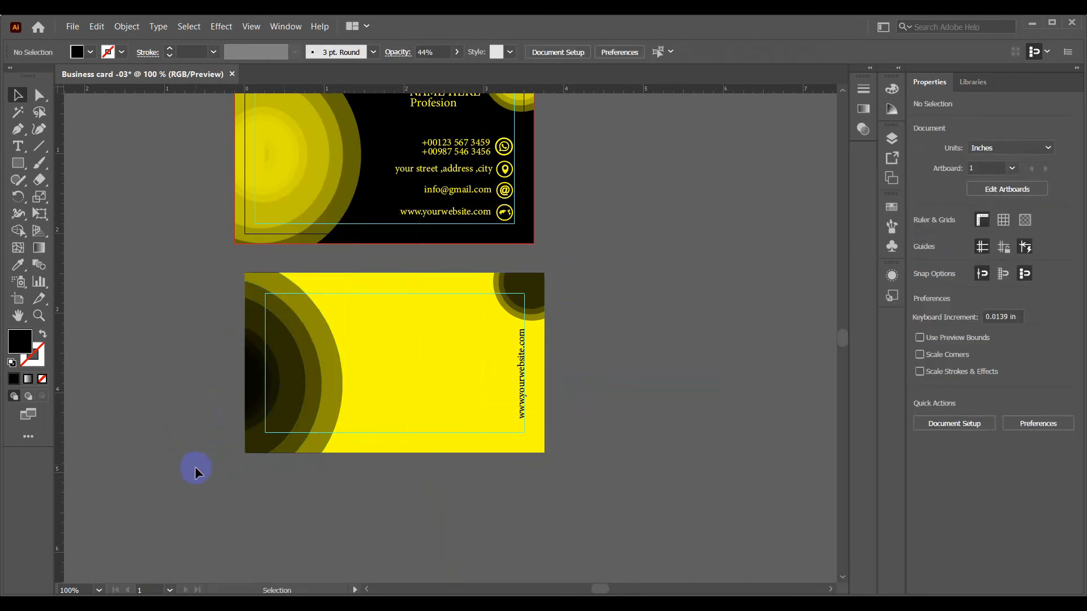
Type the heading text and copy the NAME HERE text style onto it
scroll(63, 195, up, 1)
scroll(63, 194, down, 1)
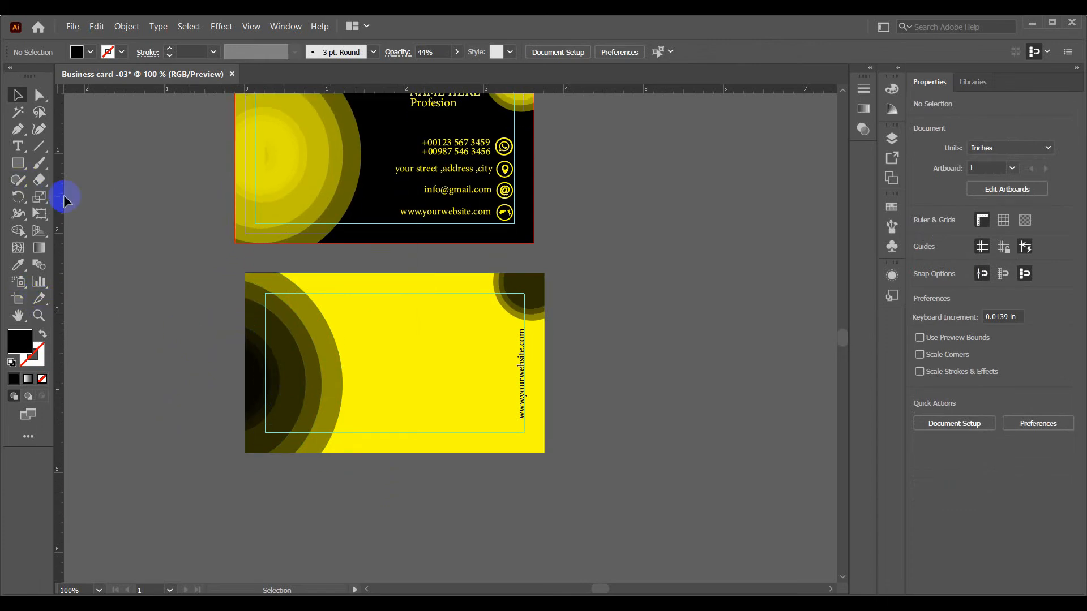
click(18, 146)
click(623, 156)
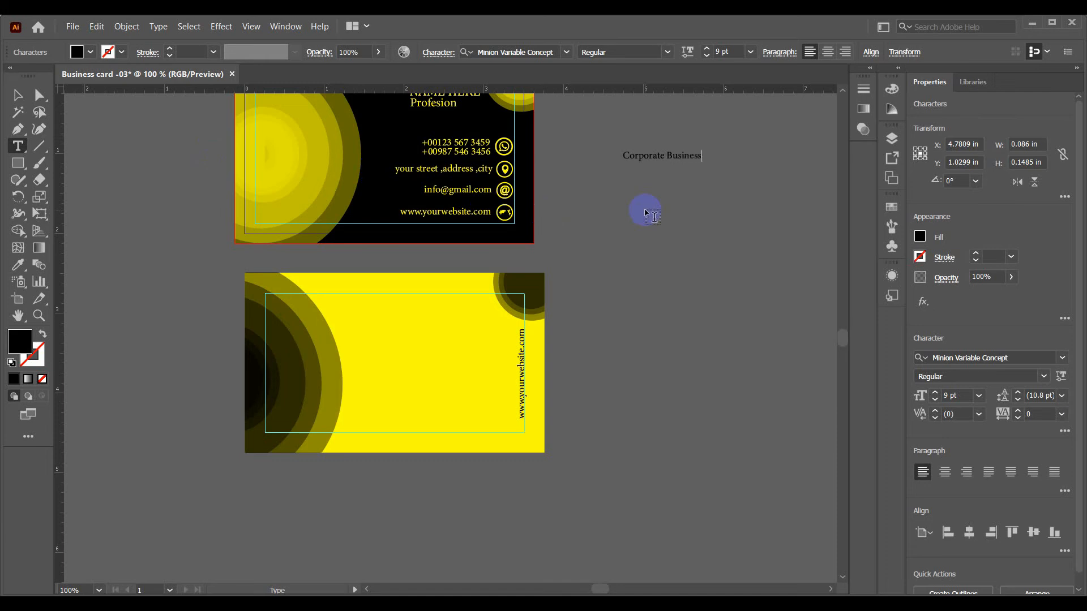
click(17, 100)
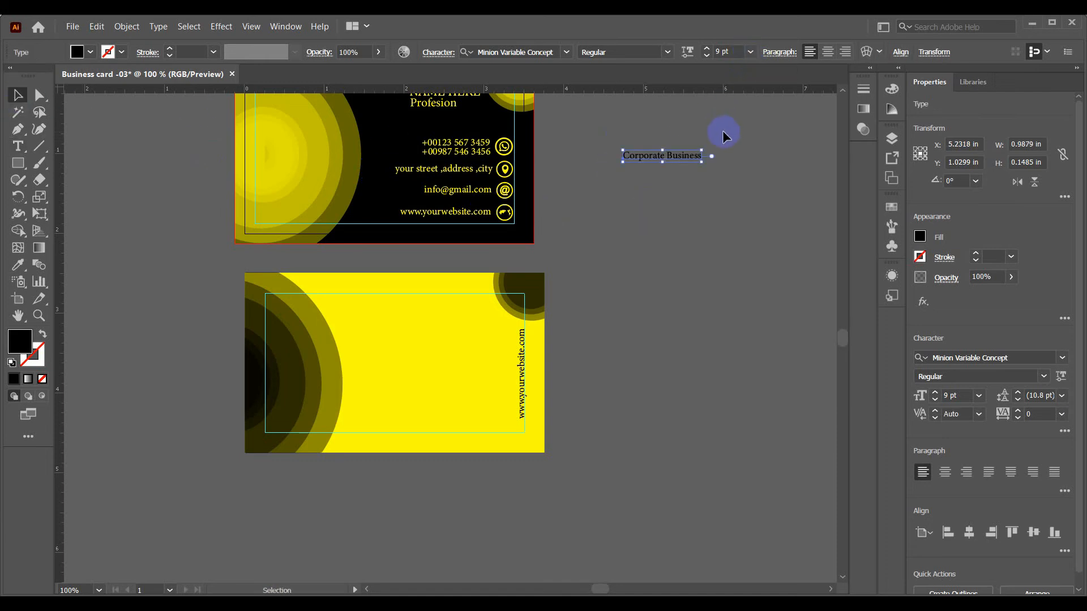
scroll(722, 133, up, 1)
click(428, 117)
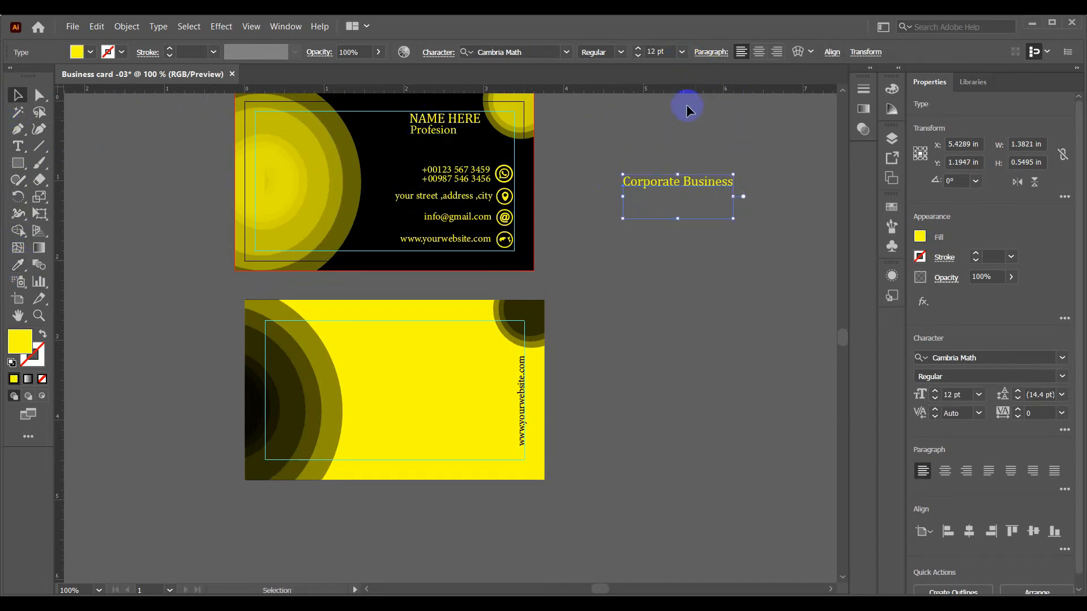
Set the heading to 14 pt, keeping Cambria Math as the font
click(682, 53)
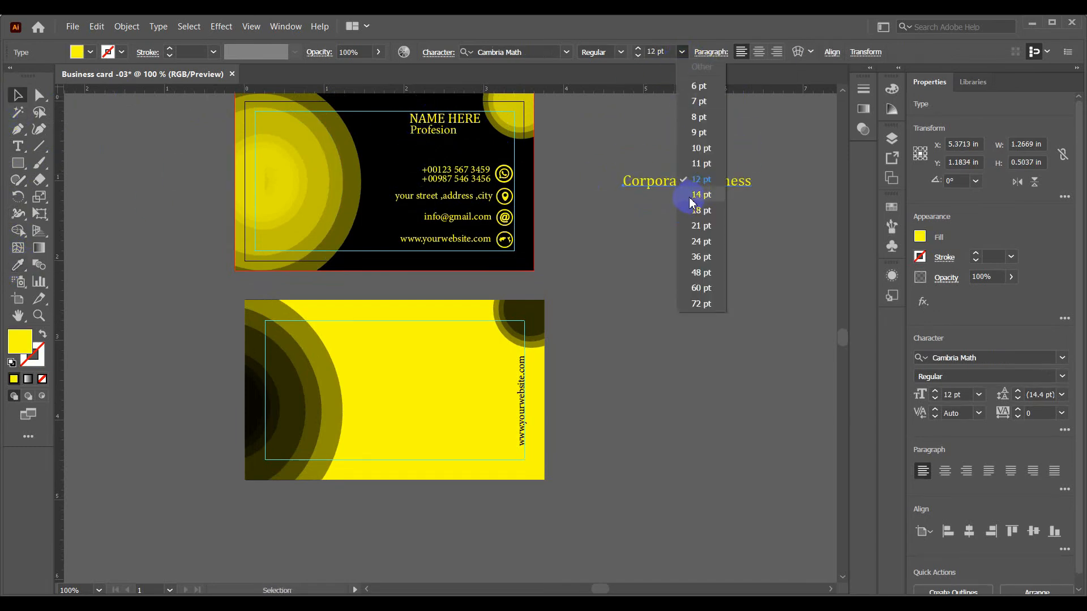
click(699, 195)
click(682, 53)
click(682, 53)
click(566, 52)
click(566, 52)
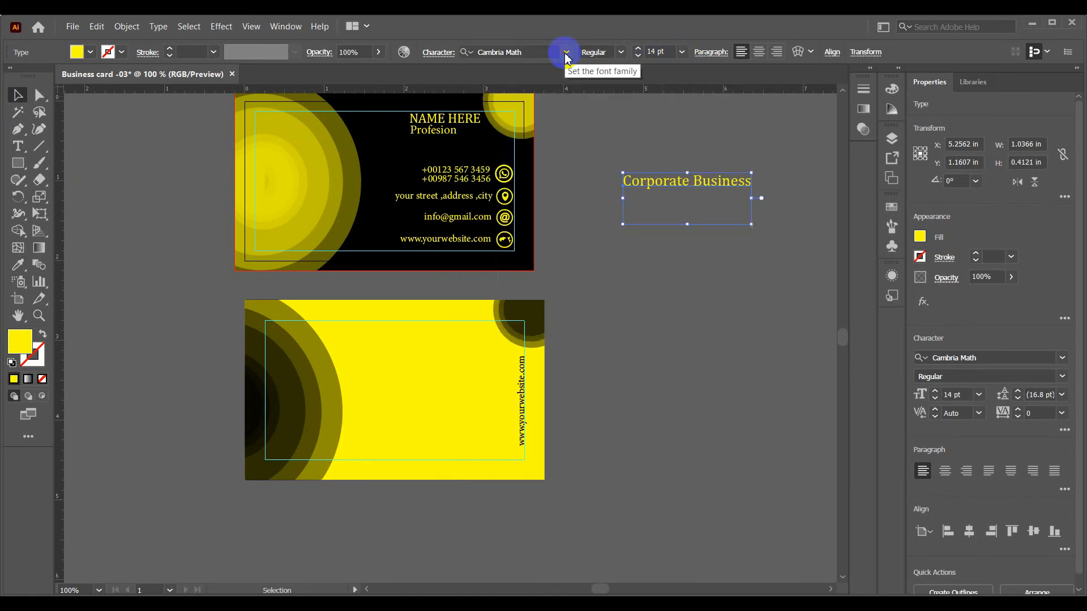
Retype the heading in capitals as CORPORATE BUSINESS
key(t)
double_click(747, 177)
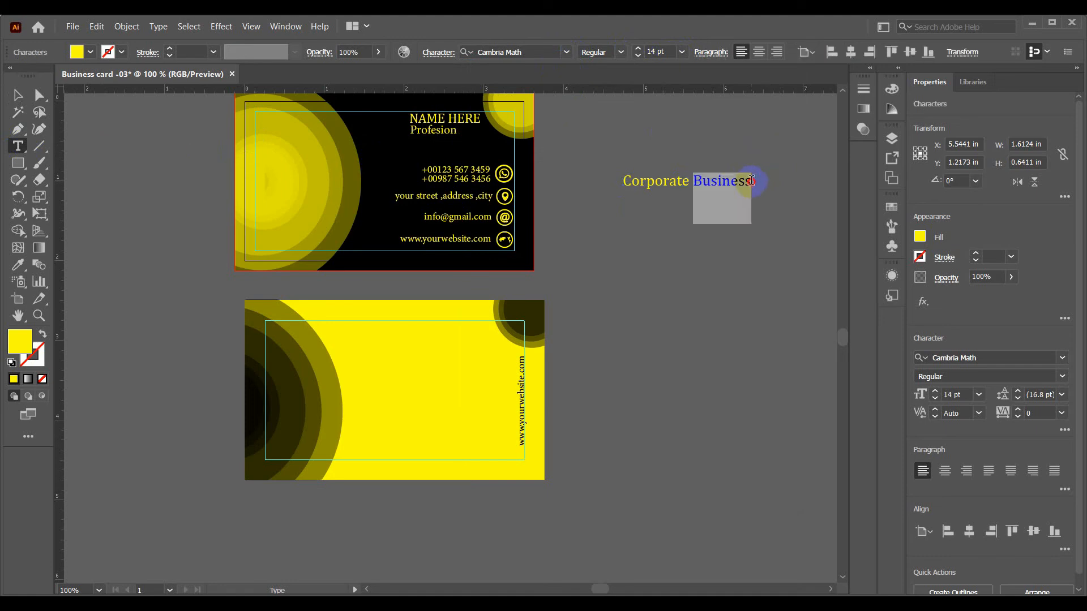
click(758, 187)
key(BackSpace)
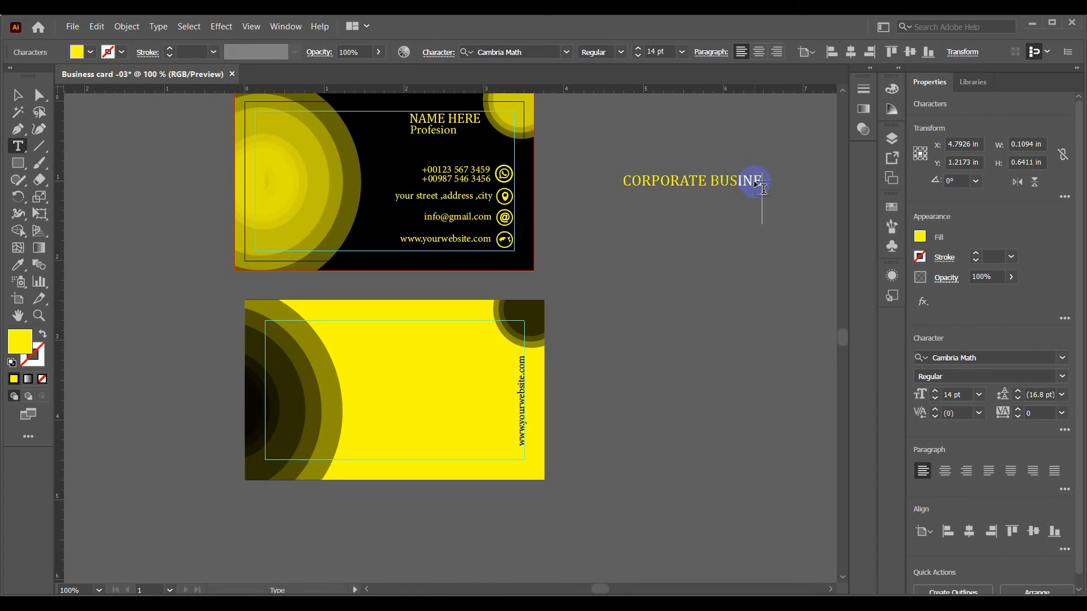
click(17, 95)
Make CORPORATE BUSINESS black and move it onto the yellow card
drag(687, 209, 442, 397)
click(18, 265)
click(384, 166)
key(v)
click(476, 391)
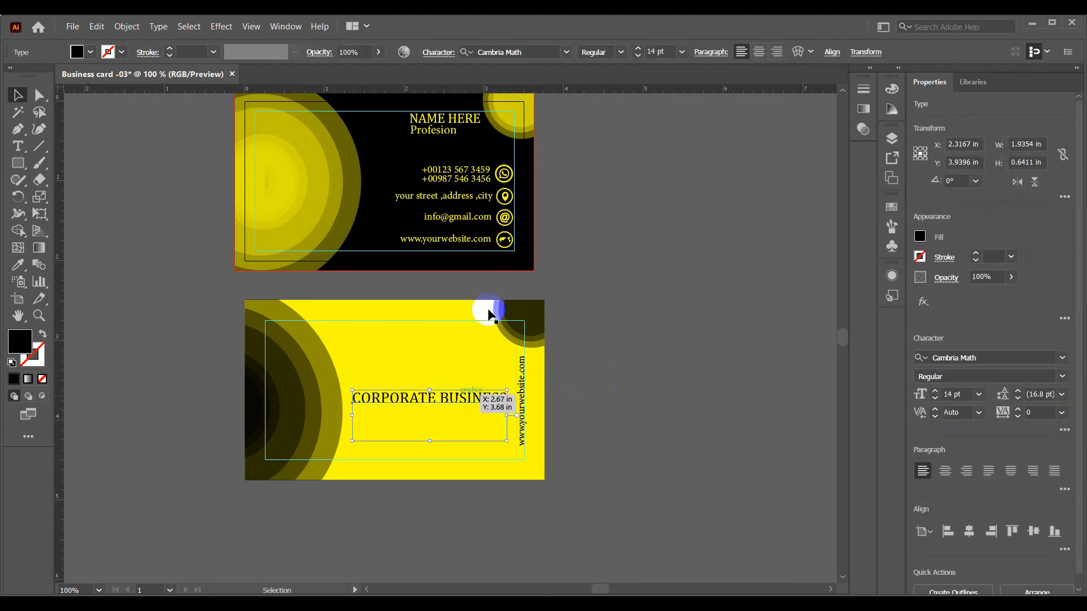
Centre CORPORATE BUSINESS horizontally relative to the artboard
click(833, 53)
click(825, 184)
click(852, 198)
click(714, 92)
click(702, 265)
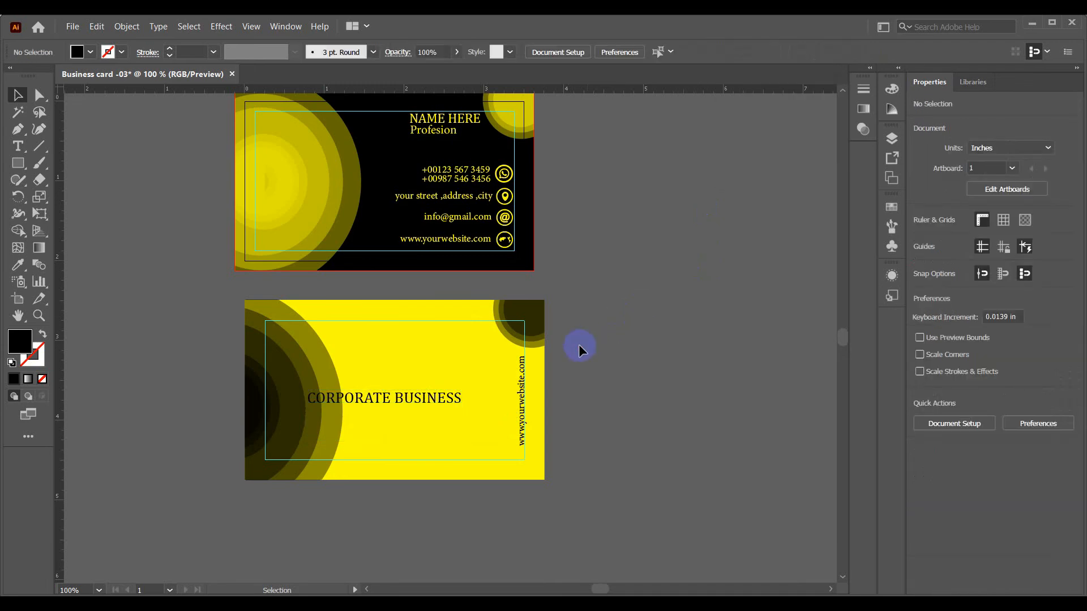
Pick the Polygon Tool and set fill to none with a black stroke
scroll(177, 308, down, 1)
scroll(177, 307, up, 2)
scroll(177, 308, down, 1)
click(18, 163)
drag(23, 172, 56, 211)
click(91, 52)
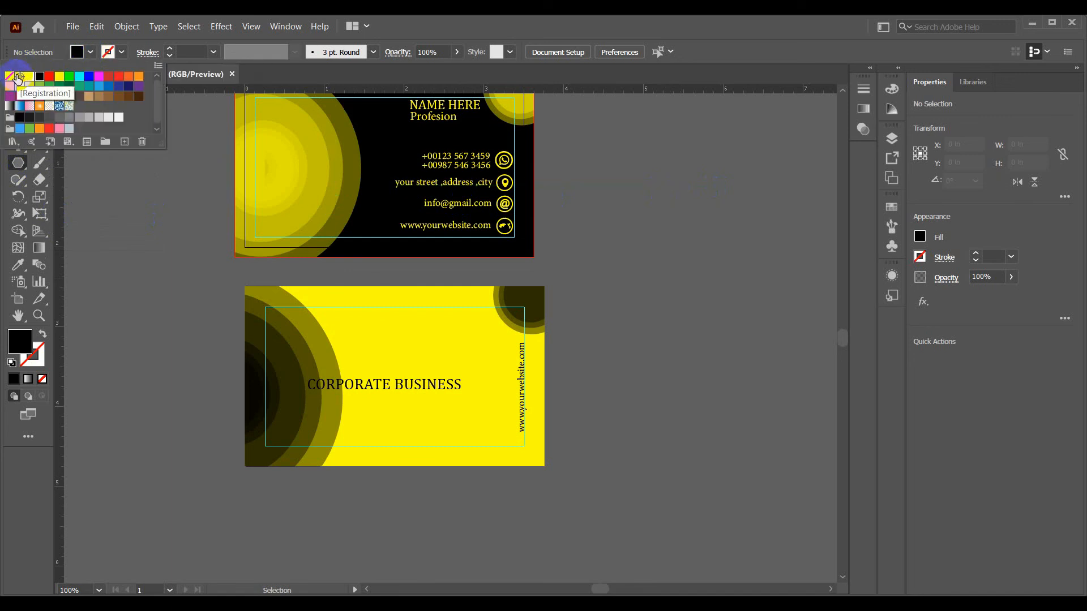
click(9, 76)
click(122, 52)
click(39, 75)
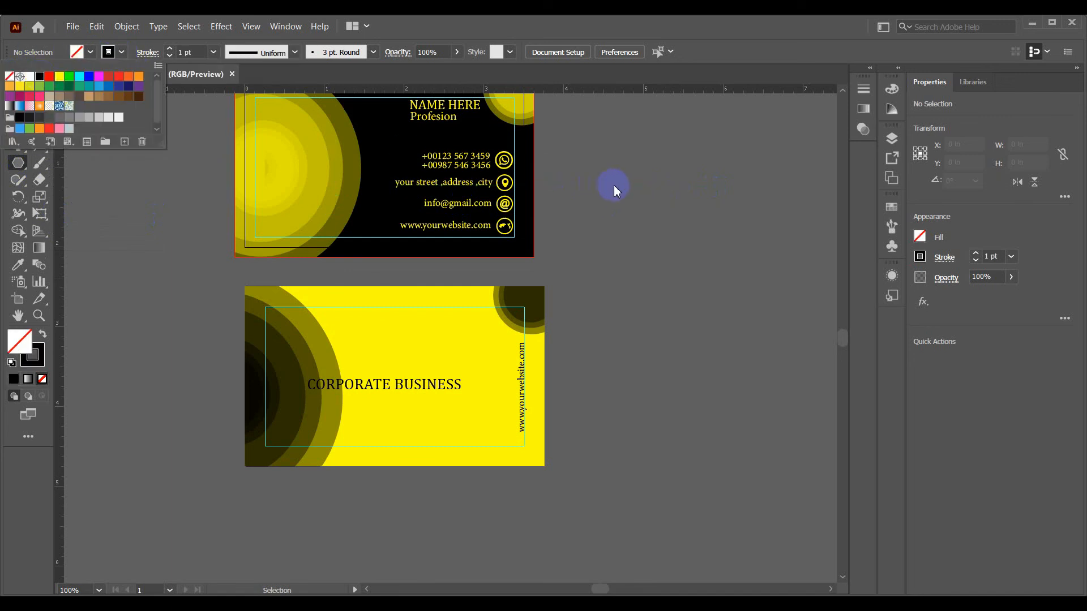
Draw a small hexagon and stack the hexagons against each other
mouse_move(667, 220)
mouse_down()
mouse_move(684, 207)
mouse_move(678, 201)
mouse_up()
key(v)
click(672, 187)
click(680, 189)
drag(680, 189, 684, 226)
drag(460, 343, 677, 219)
click(669, 274)
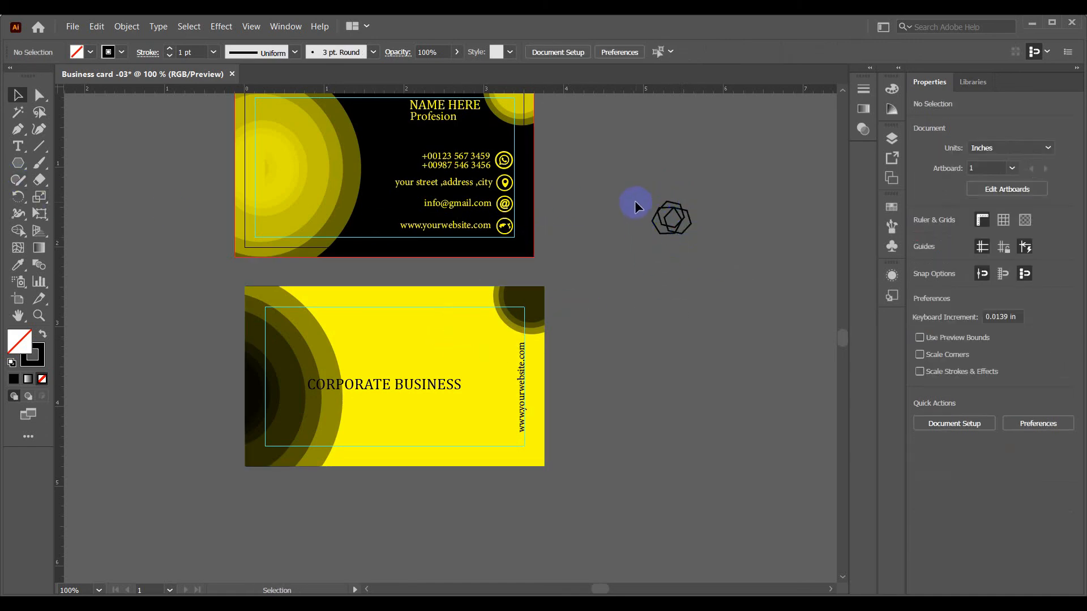
Resize the right hexagon and thicken the hexagon outline to 3 pt
drag(688, 220, 702, 199)
click(713, 245)
click(736, 240)
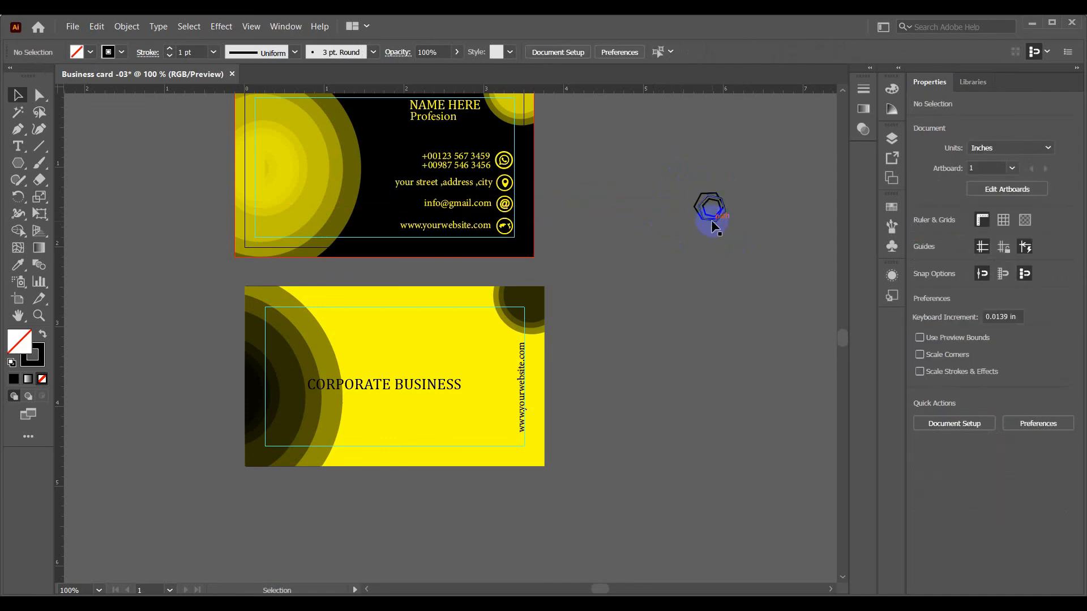
click(712, 221)
click(169, 49)
click(169, 56)
click(603, 236)
click(713, 229)
drag(714, 229, 712, 228)
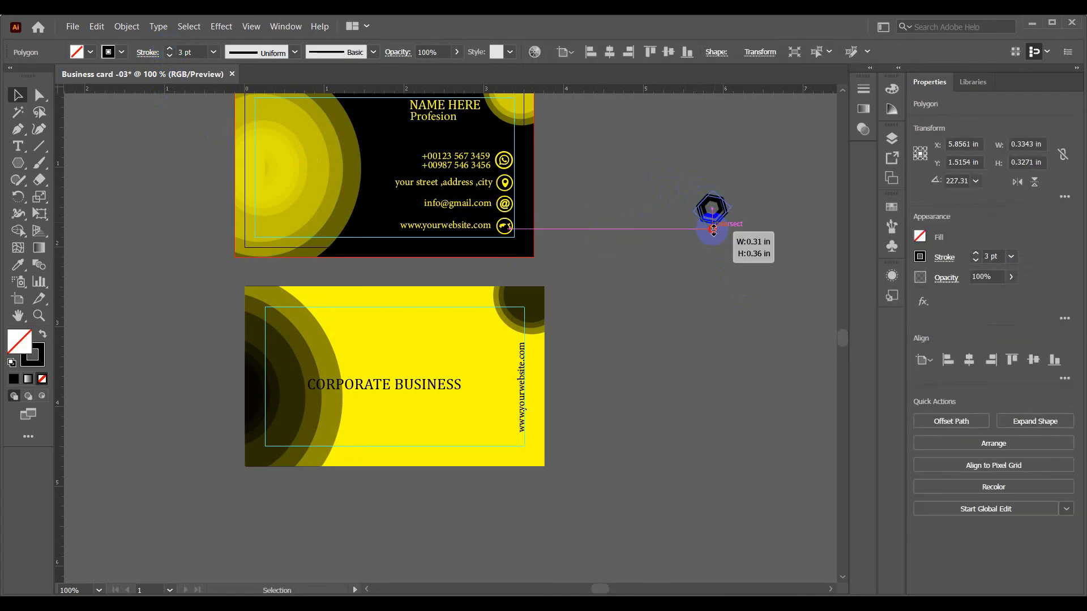
click(722, 305)
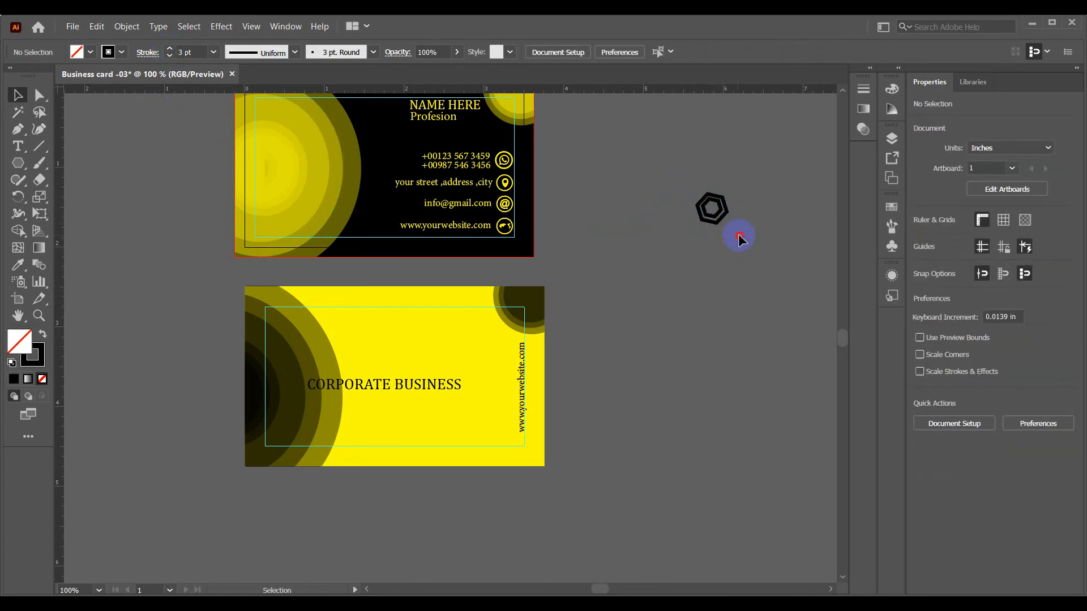
Group the hexagons and place the rotated logo above CORPORATE BUSINESS
right_click(697, 201)
click(725, 283)
drag(693, 219, 367, 362)
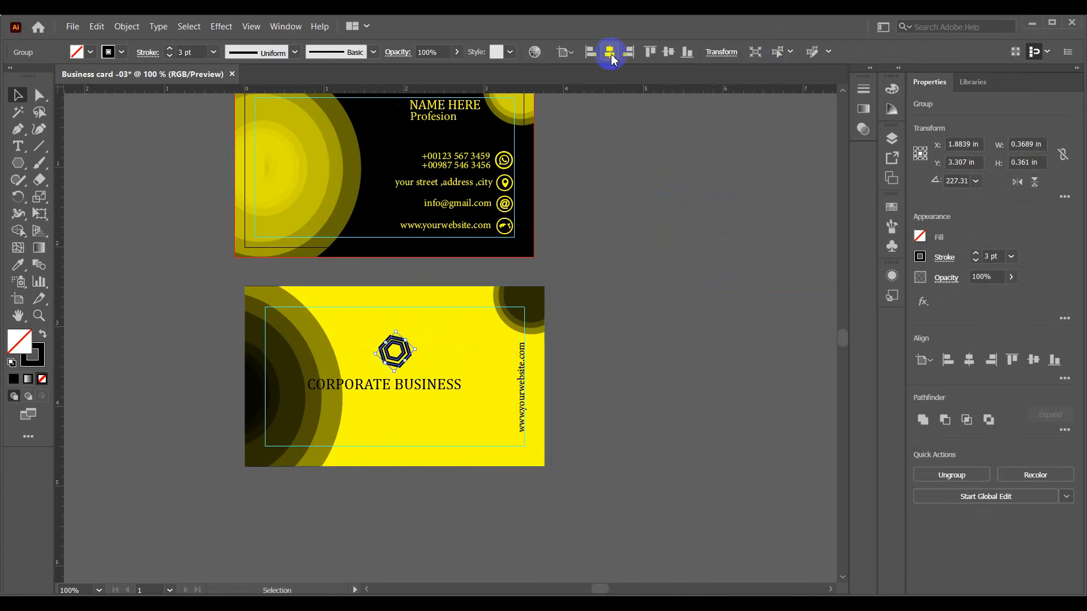
click(610, 250)
click(400, 357)
mouse_move(403, 335)
mouse_down()
mouse_move(436, 306)
mouse_move(413, 352)
mouse_up()
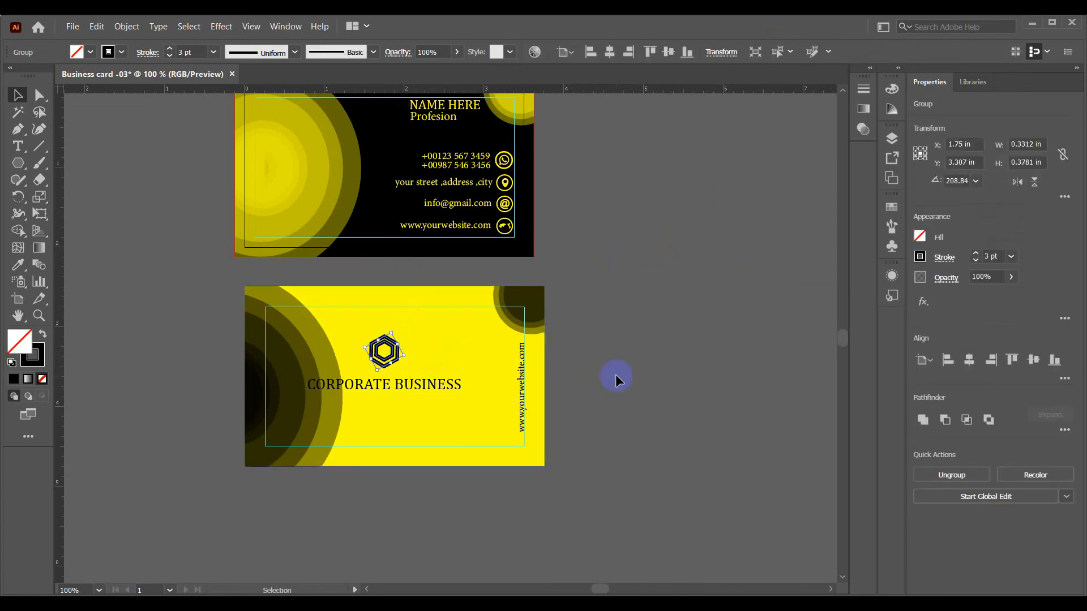
click(616, 375)
scroll(600, 354, up, 3)
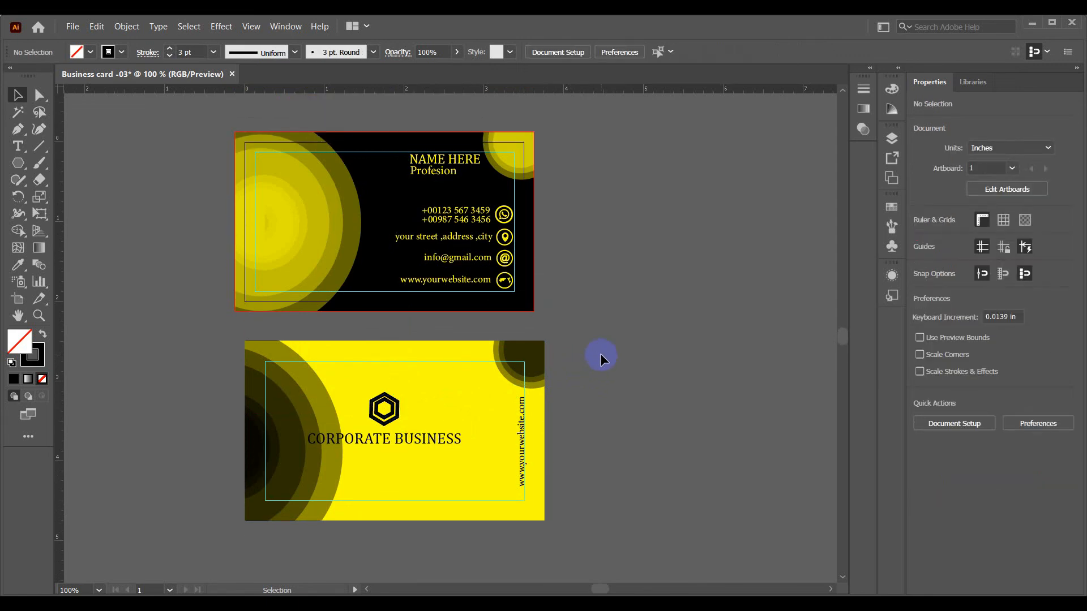